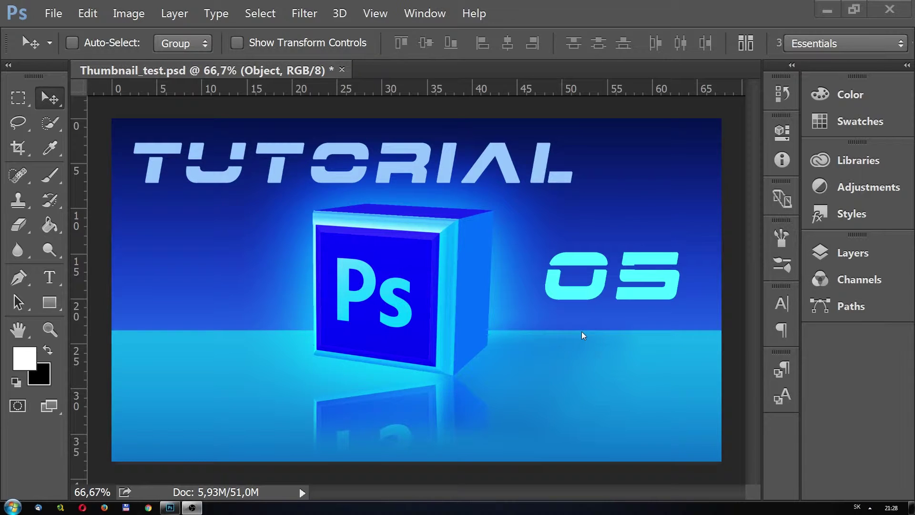
Step: Show the Layers panel to list the thumbnail document's layers and groups
left_click(440, 18)
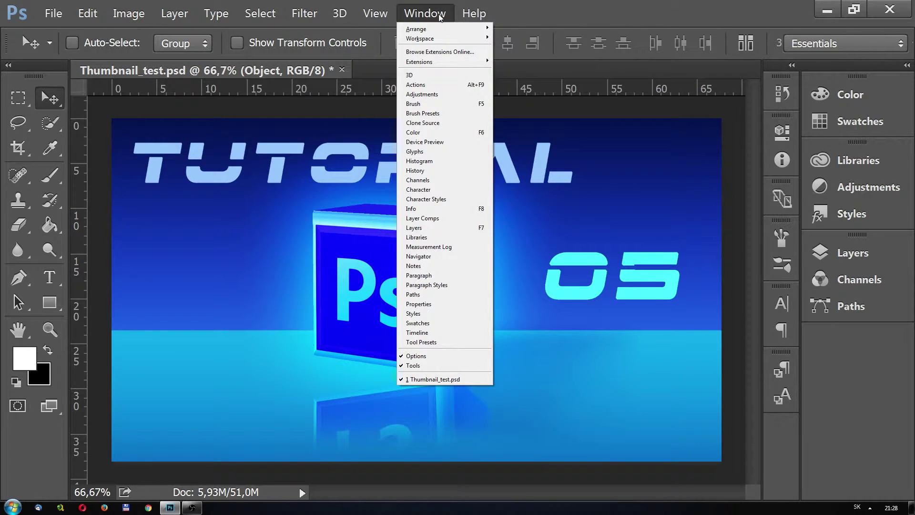
left_click(423, 231)
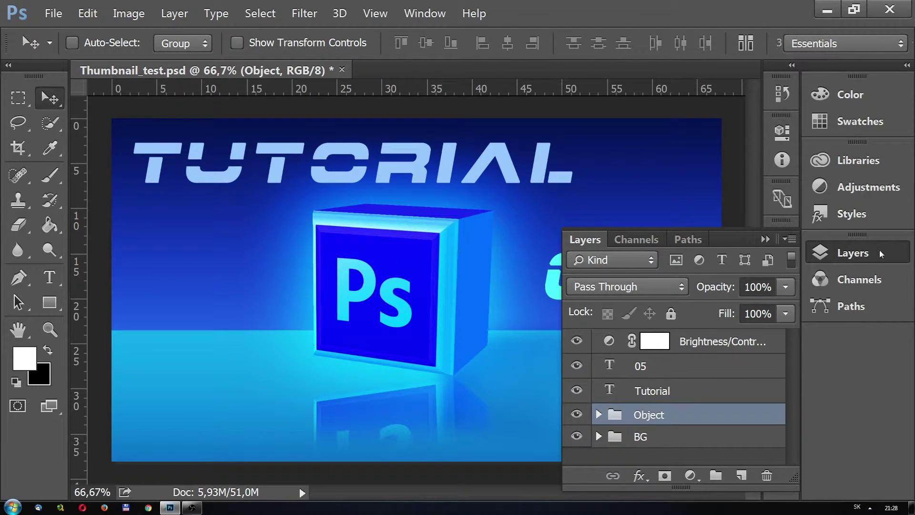
left_click(425, 13)
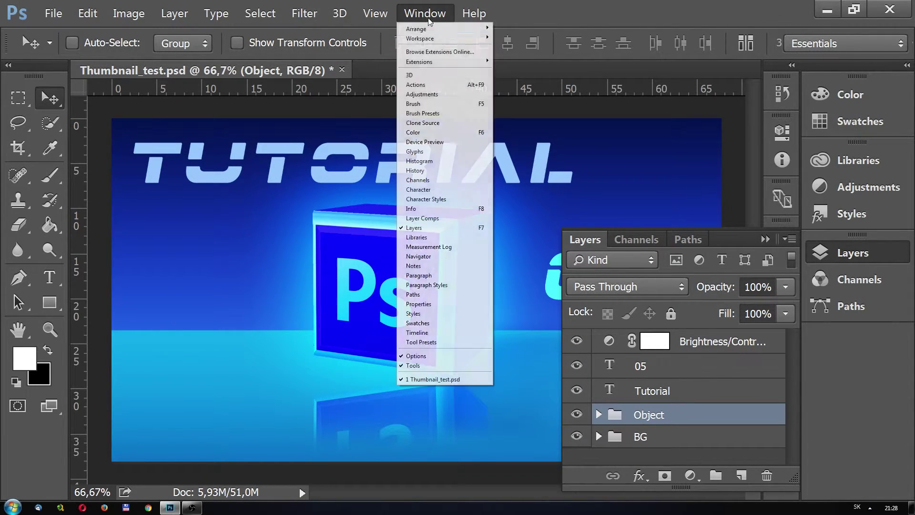
left_click(876, 258)
left_click(876, 258)
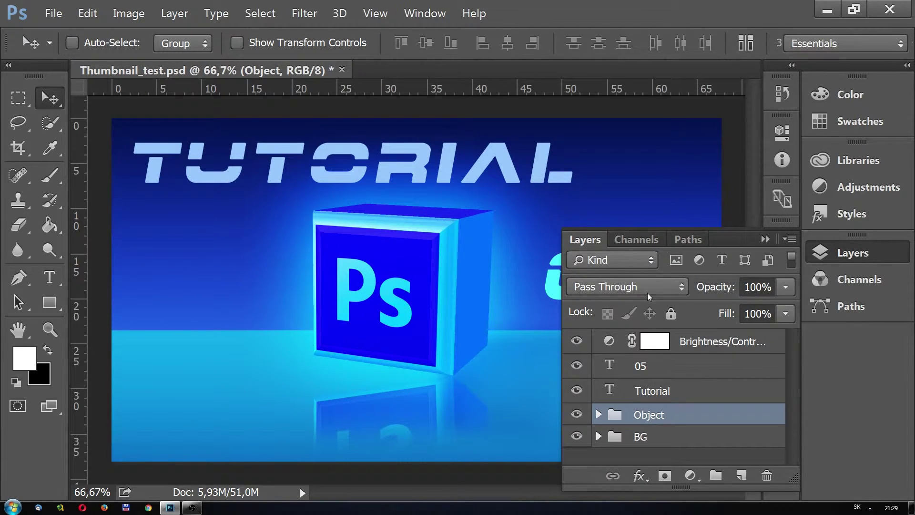
left_click(682, 288)
key("Escape")
left_click(792, 238)
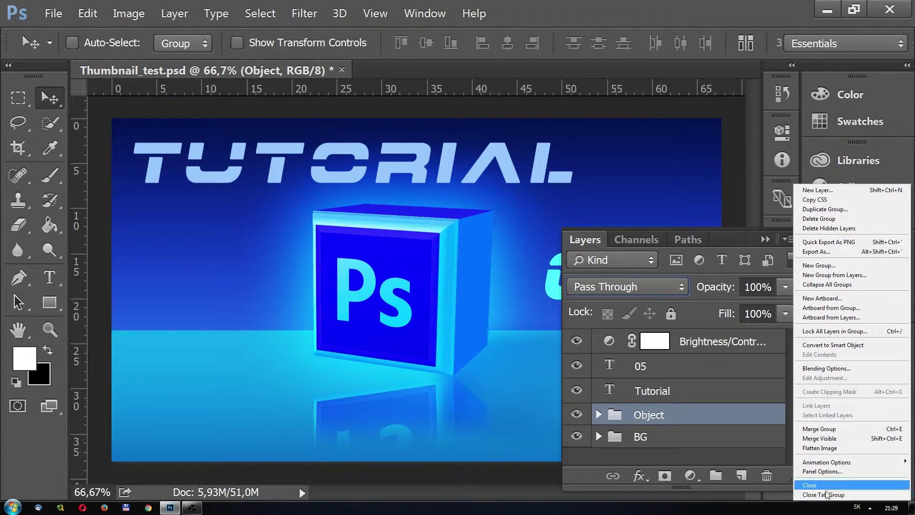
left_click(790, 252)
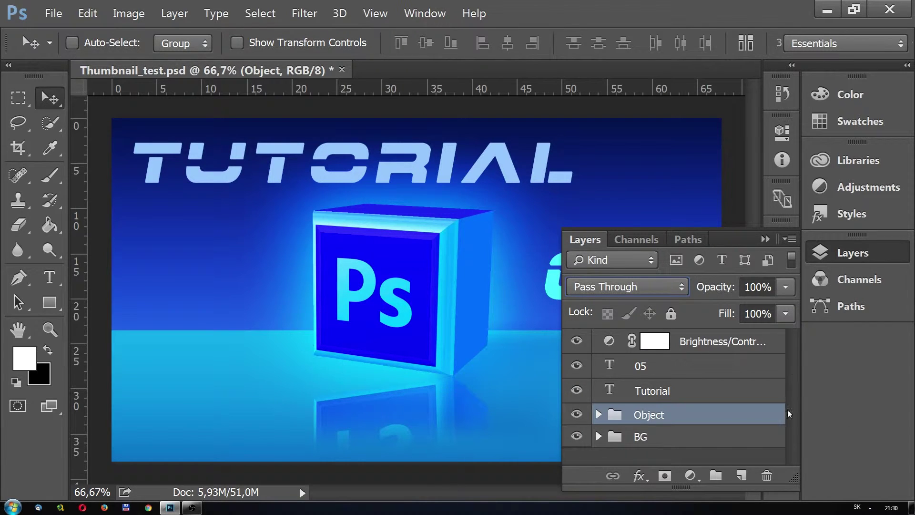
left_click(794, 238)
left_click(788, 242)
left_click(788, 241)
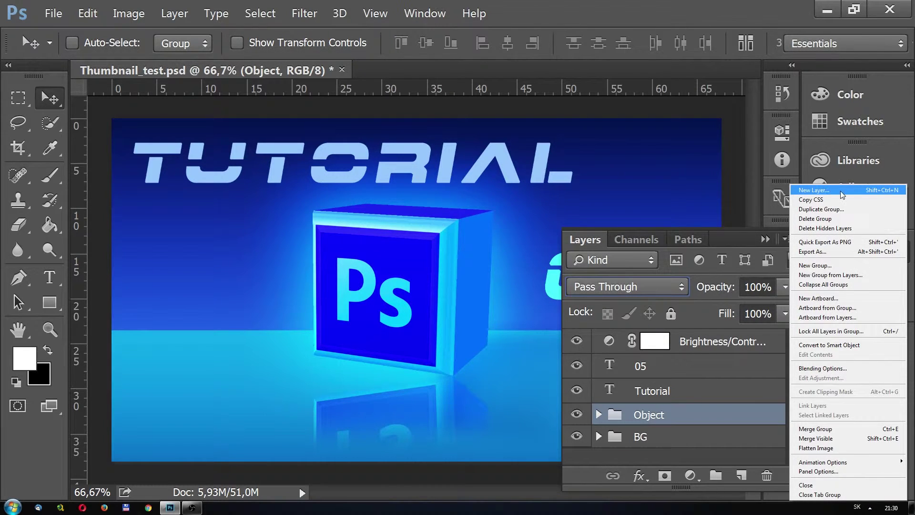
left_click(788, 241)
Step: Create a new layer named "Nova Vrstva" with a red colour label above the Object group
left_click(790, 242)
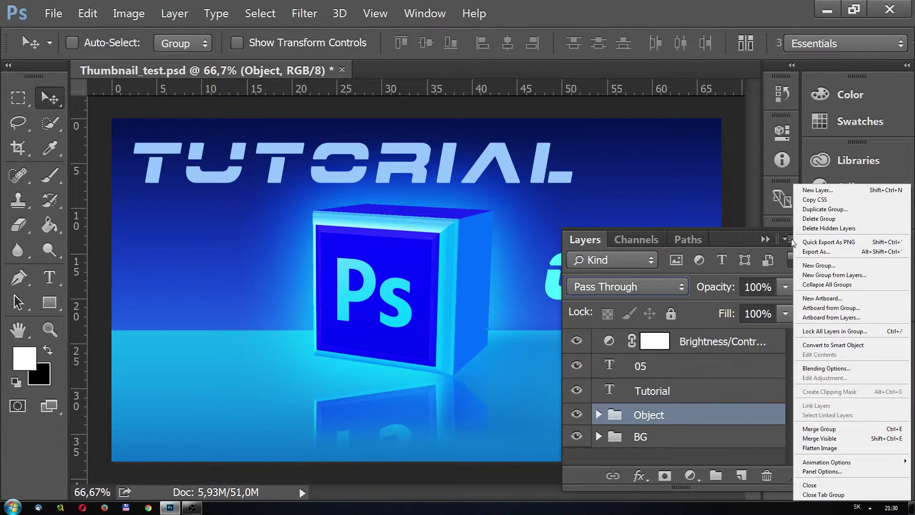
left_click(879, 190)
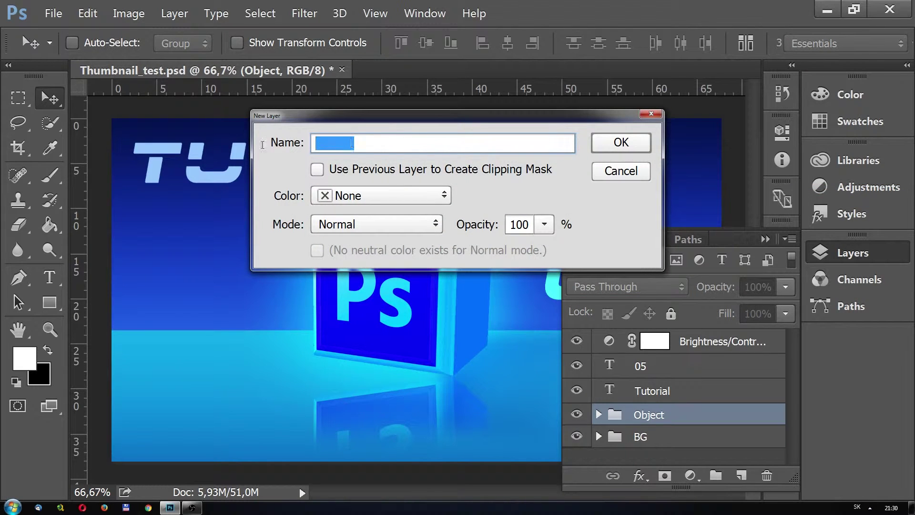
type("Nova ")
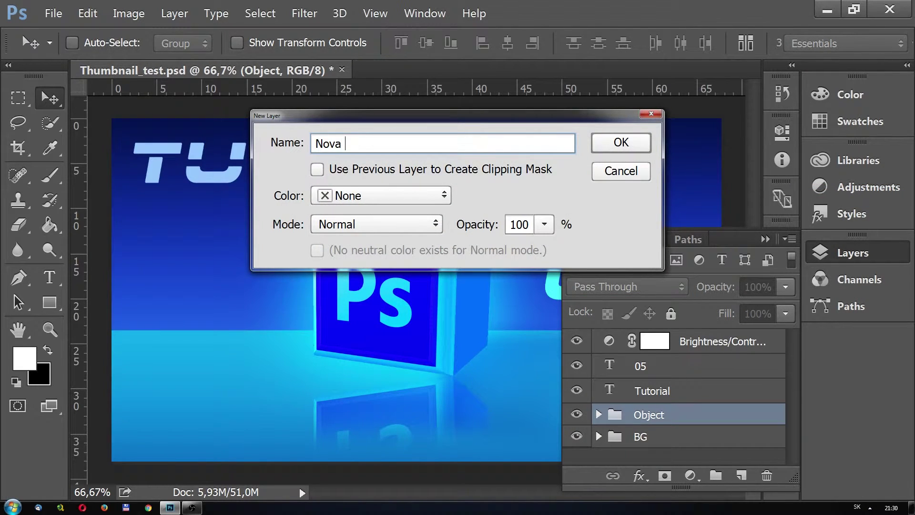
type("Vrstva")
left_click(447, 196)
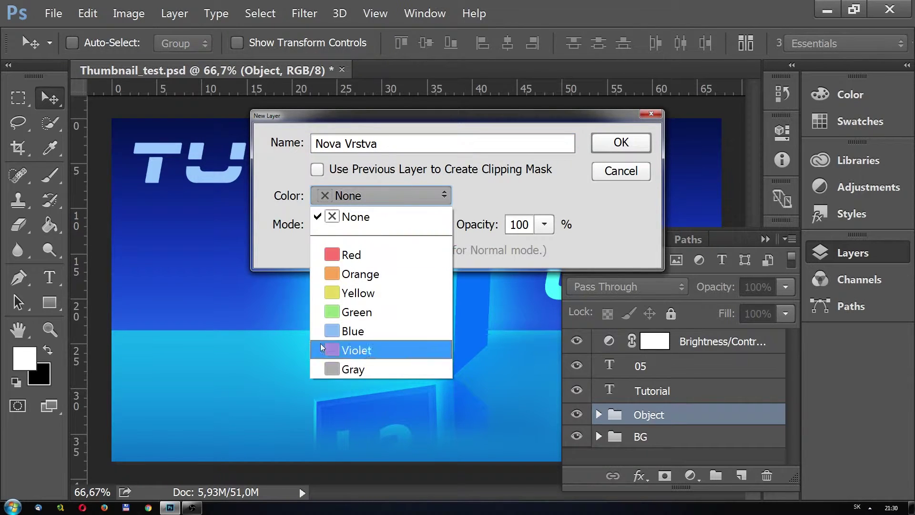
left_click(368, 254)
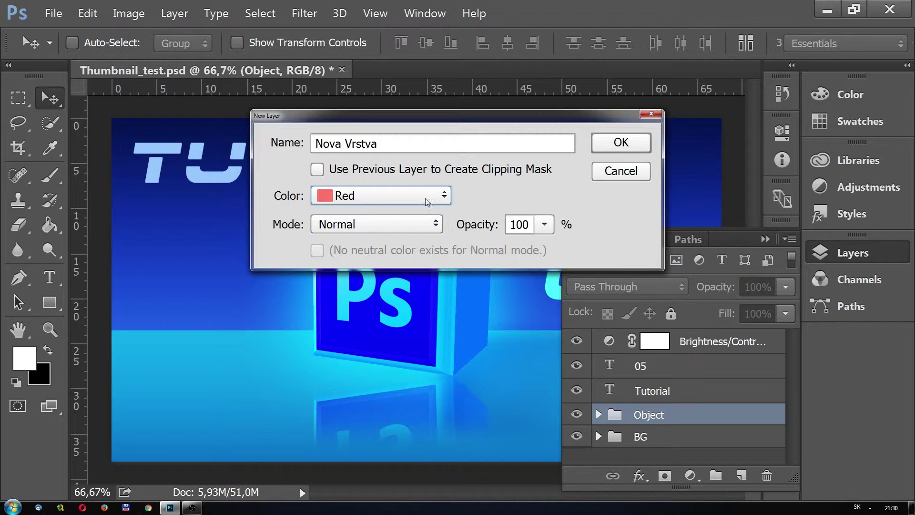
left_click(614, 145)
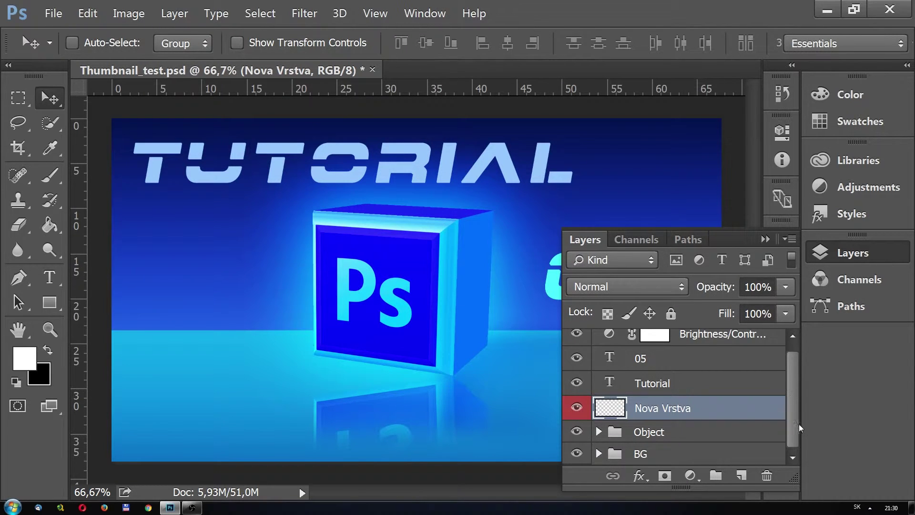
Step: Move the Nova Vrstva layer to the very bottom of the layer stack, below the BG group
scroll(798, 424, "up", 1)
left_click_drag(682, 416, 660, 407)
left_click(791, 337)
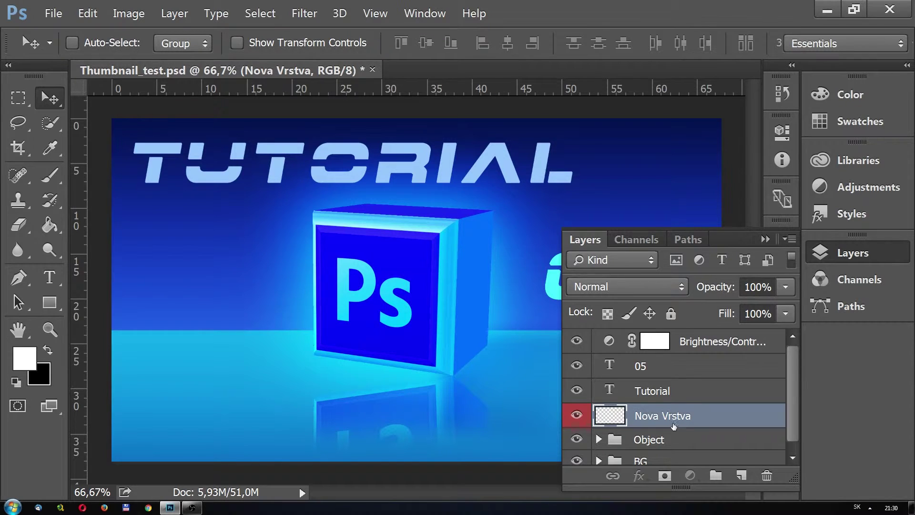
left_click_drag(688, 415, 651, 460)
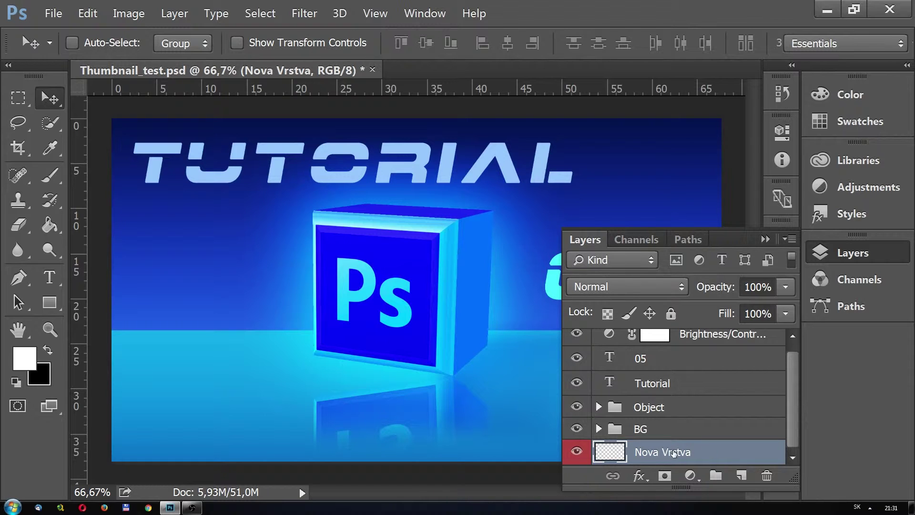
Step: Convert the Nova Vrstva layer into the document's Background with Background from Layer
left_click(791, 240)
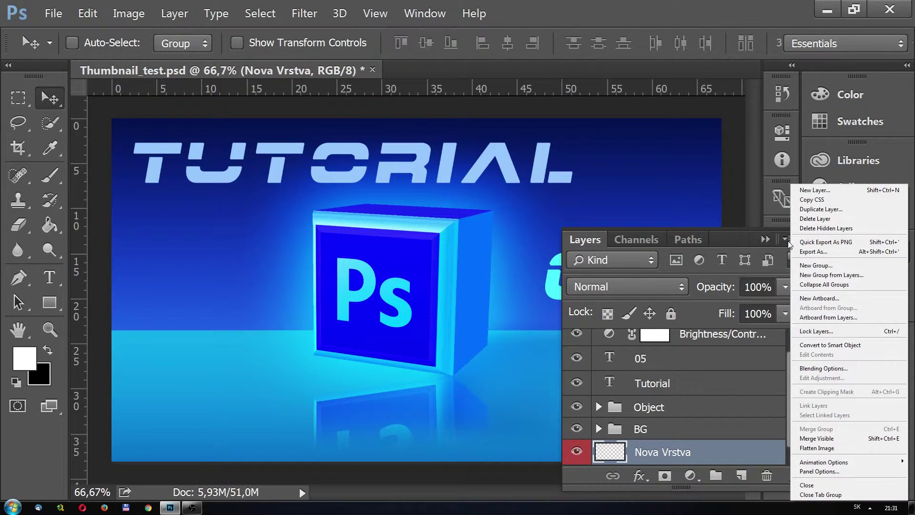
left_click(787, 241)
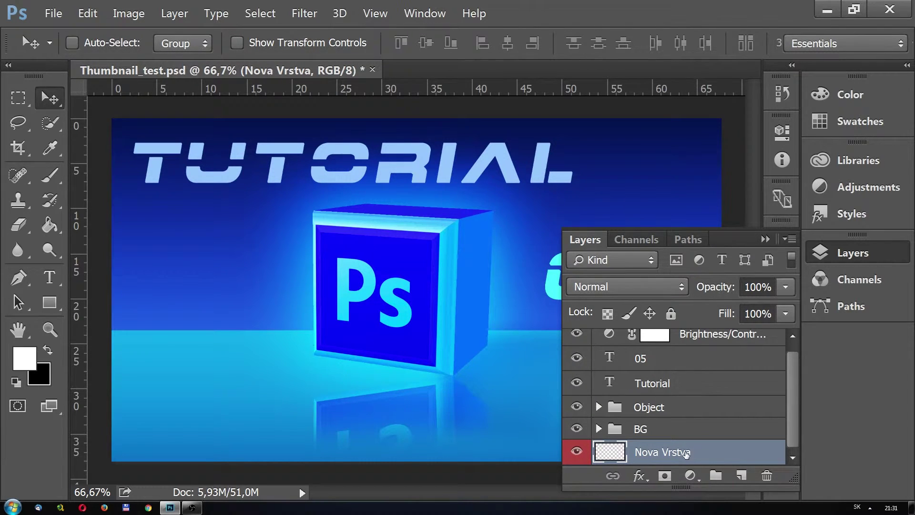
left_click(175, 23)
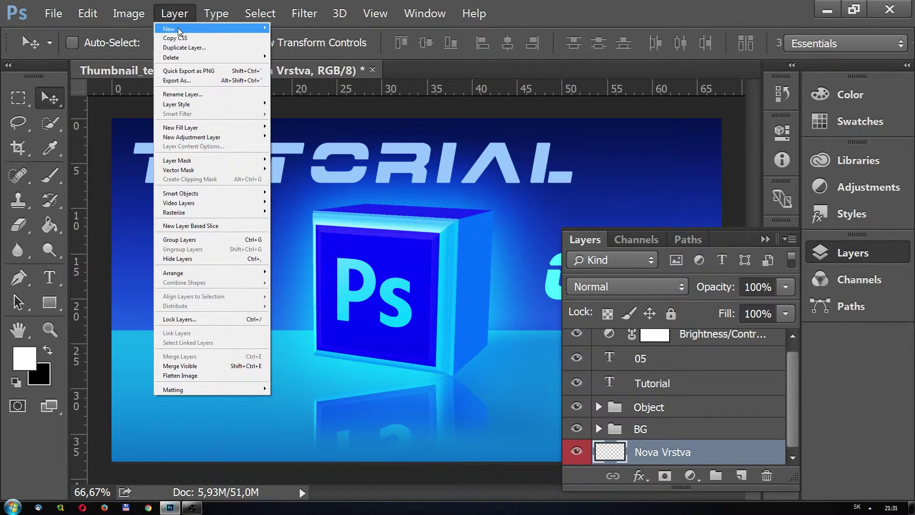
mouse_move(179, 31)
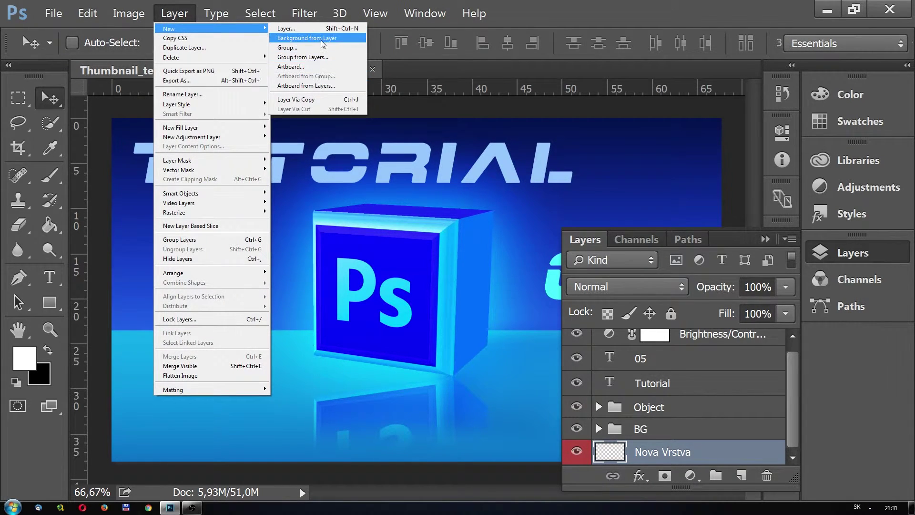
left_click(322, 42)
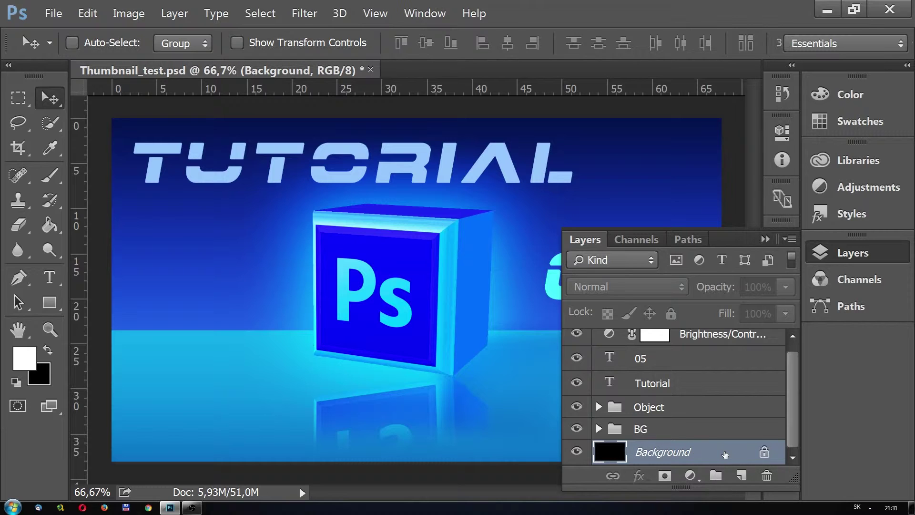
left_click(304, 13)
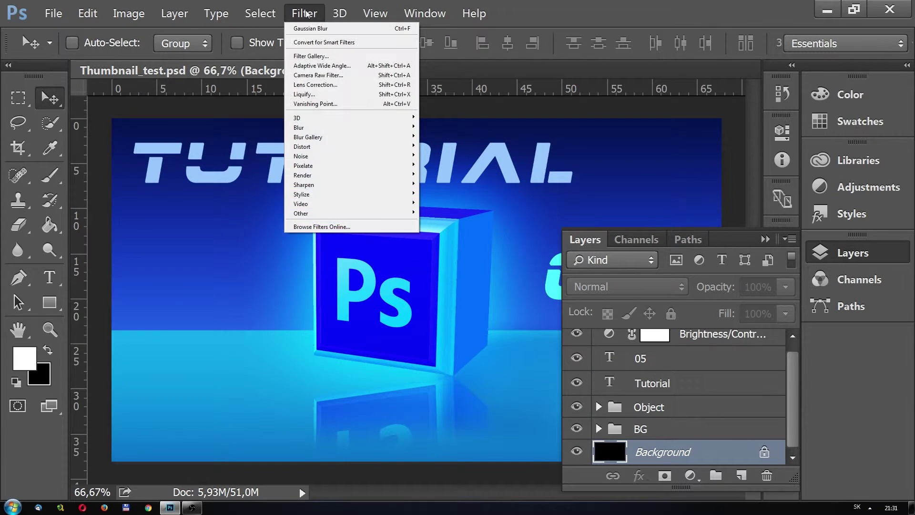
left_click(305, 15)
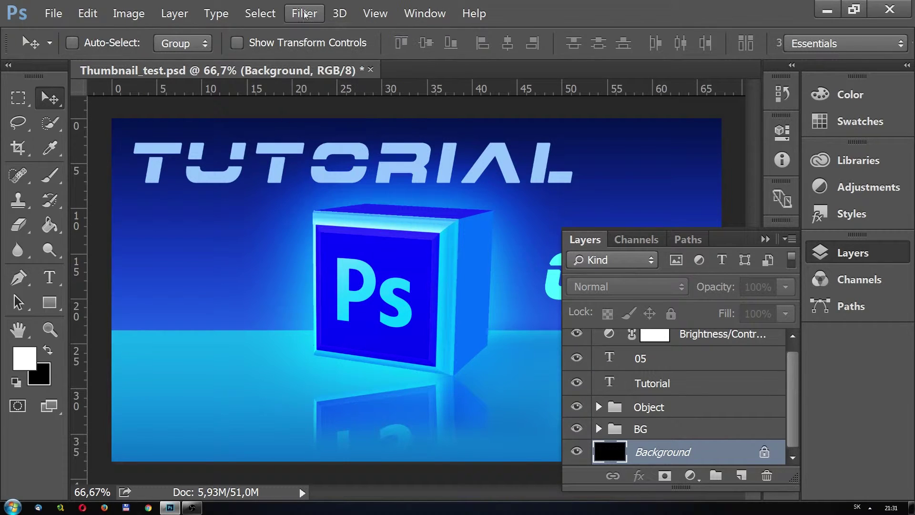
left_click(181, 17)
mouse_move(183, 104)
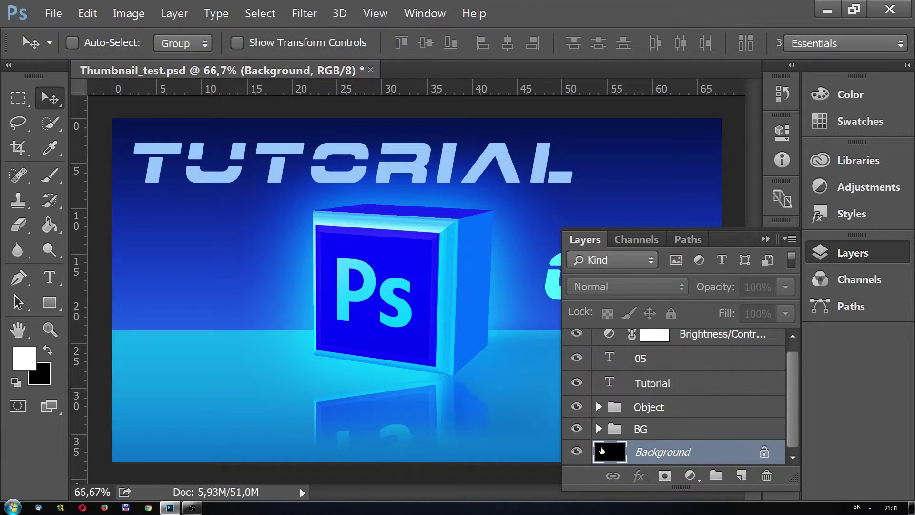
Step: Convert the locked Background into a regular layer named "Nasa Vrstva" with a red colour label
double_click(601, 450)
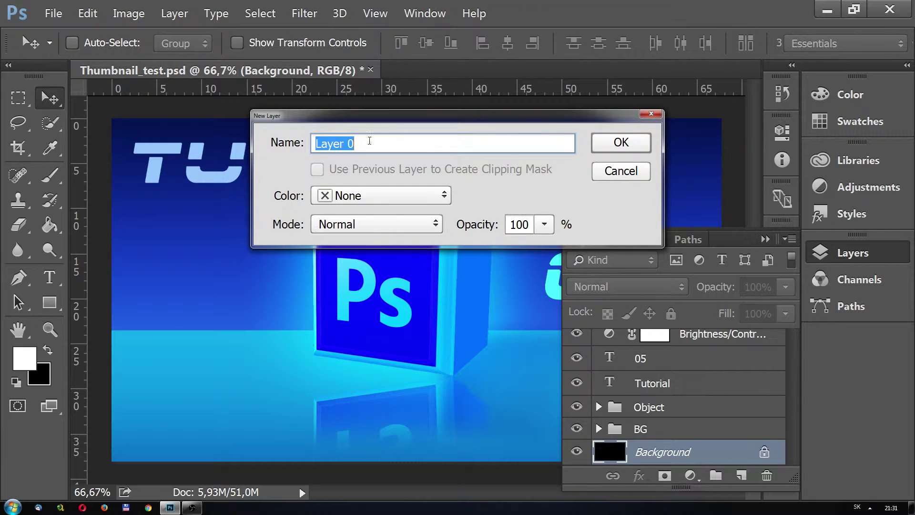
type("Nasa")
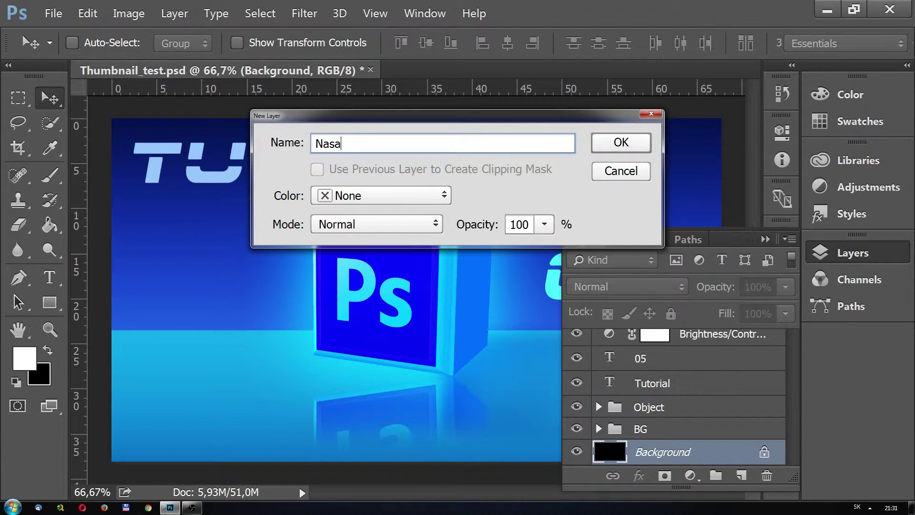
type(" Vrstva")
left_click(400, 199)
left_click(358, 255)
left_click(637, 140)
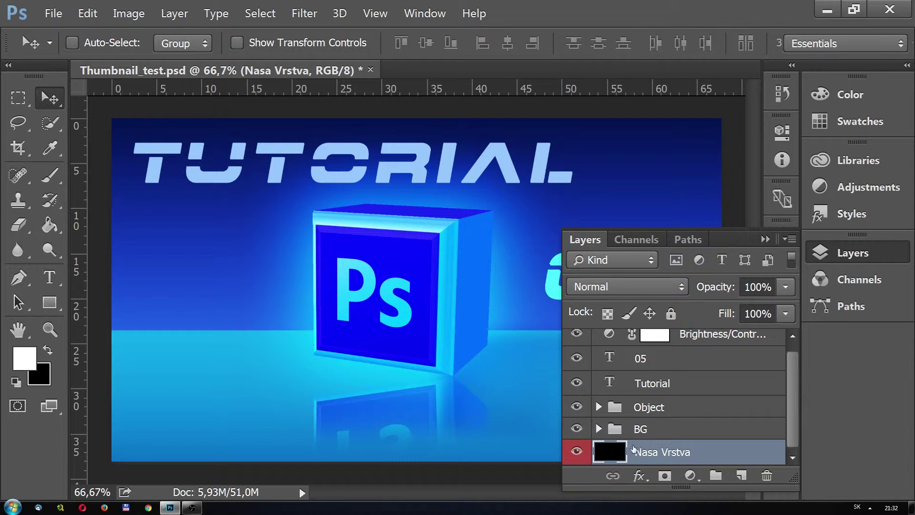
Step: Duplicate the Tutorial text layer within Thumbnail_test.psd, keeping the suggested name
left_click(641, 386)
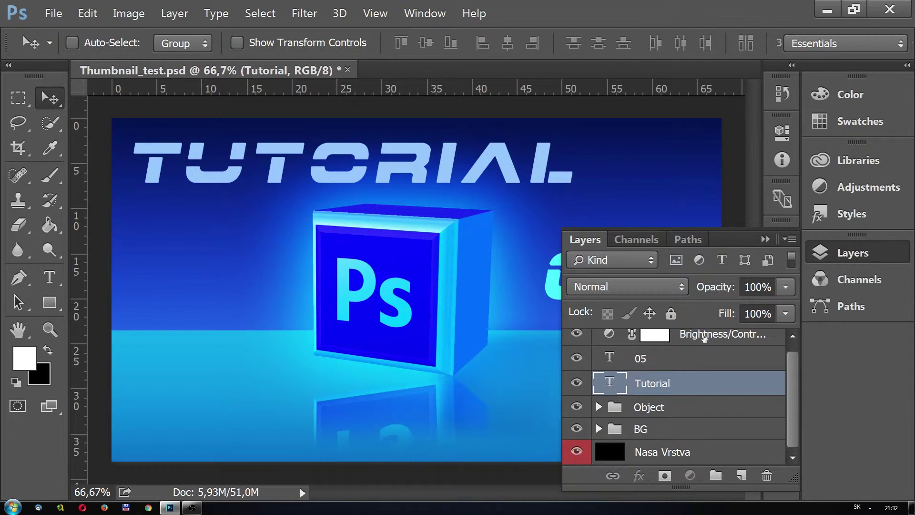
left_click(790, 239)
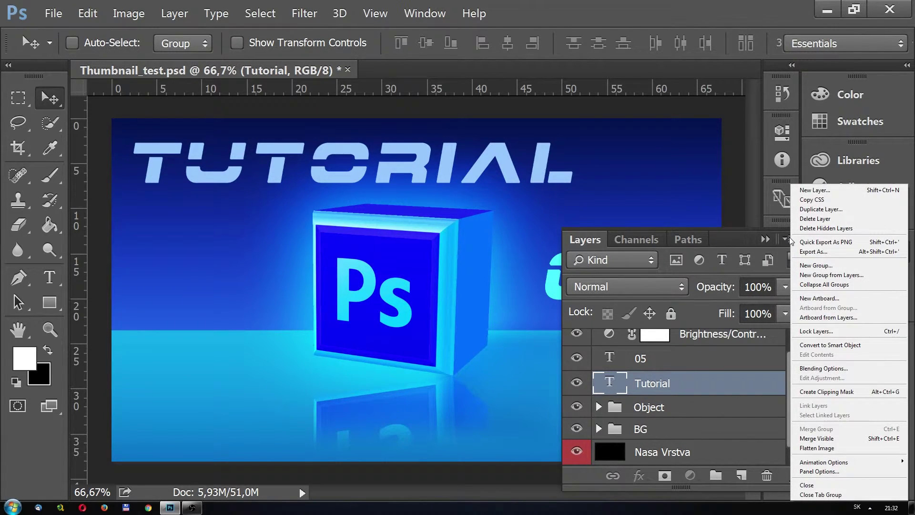
left_click(821, 209)
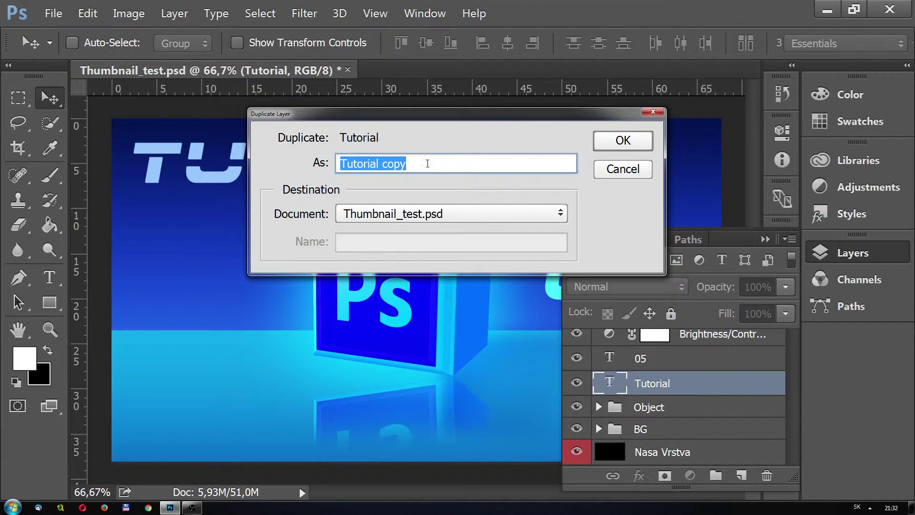
left_click(599, 143)
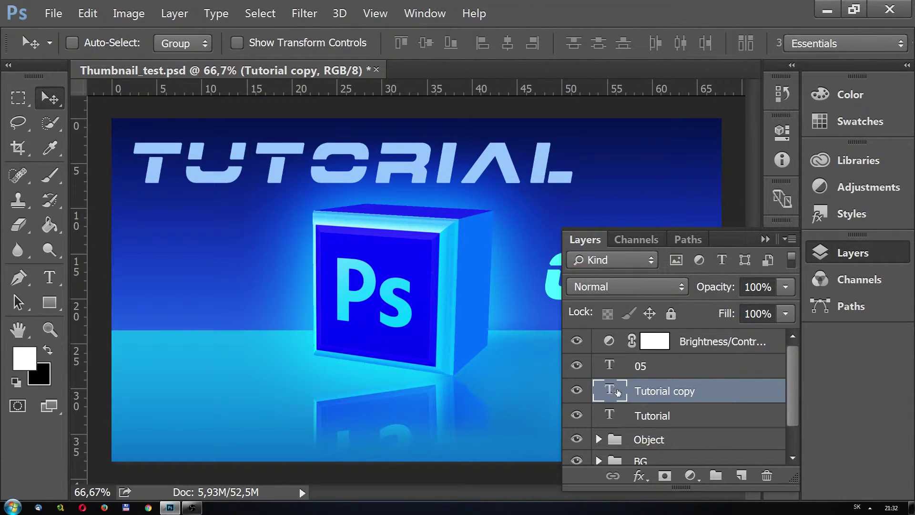
Step: Make a second duplicate of the original Tutorial text layer, directly above it in the stack
scroll(750, 387, "down", 2)
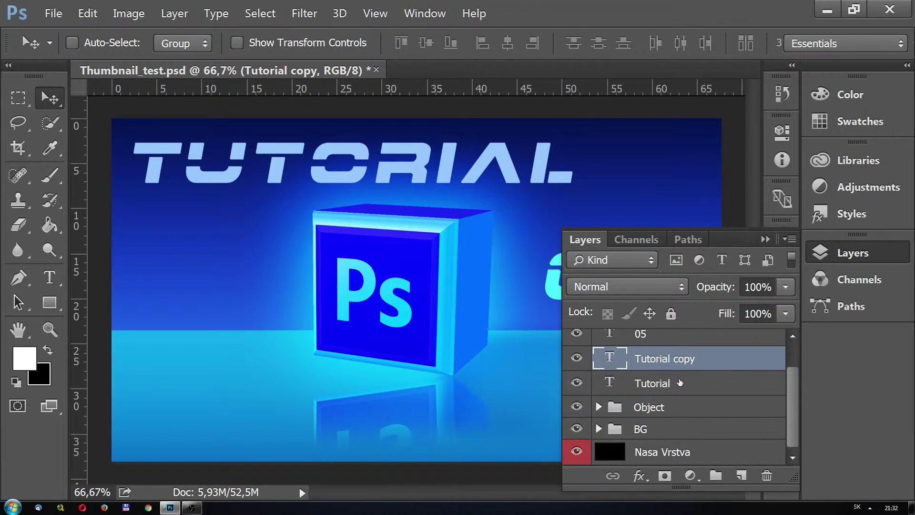
left_click(679, 383)
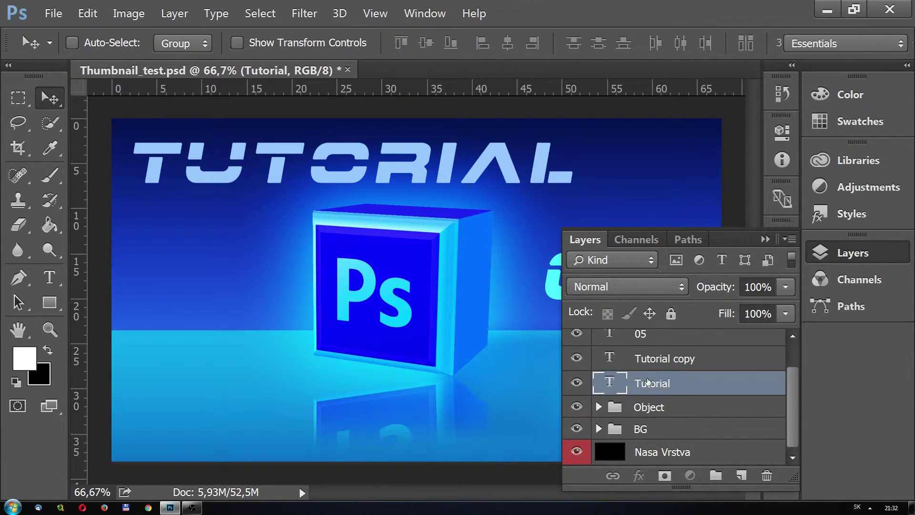
left_click_drag(645, 382, 739, 474)
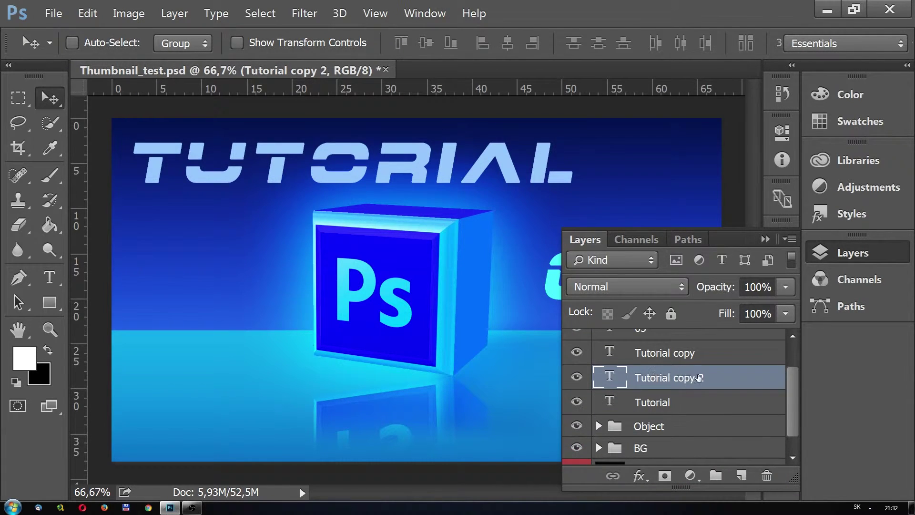
Step: Create a new empty layer directly above the Nasa Vrstva layer
left_click_drag(796, 400, 799, 425)
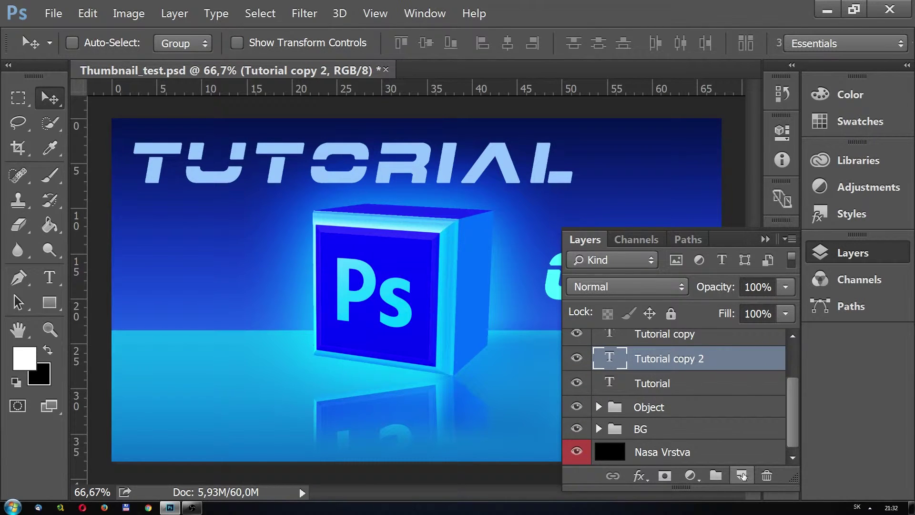
left_click(660, 453)
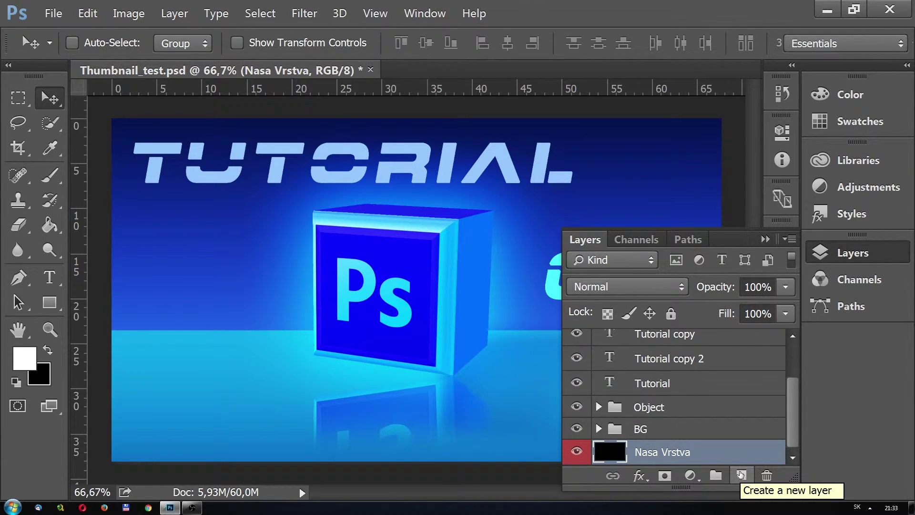
left_click(740, 475)
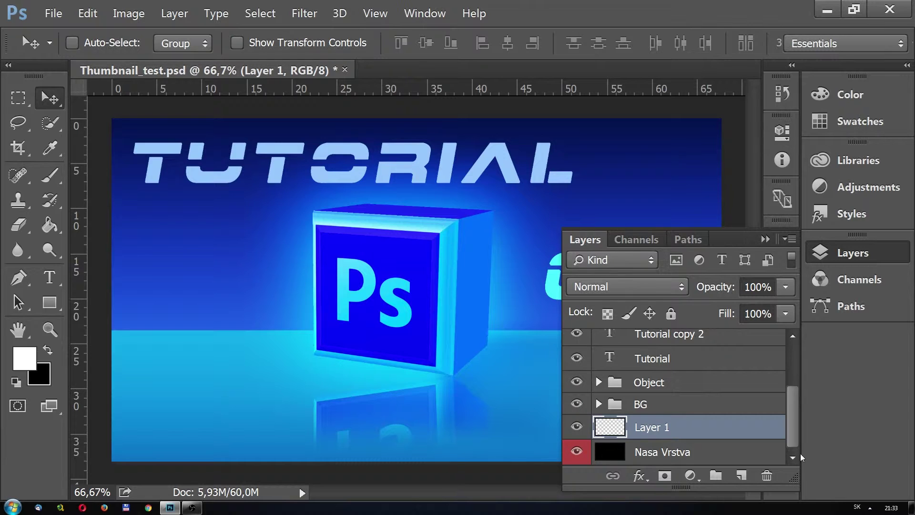
Step: Delete the empty Layer 1 and the black Nasa Vrstva layer
mouse_move(795, 429)
left_mouse_down()
mouse_move(797, 400)
mouse_move(797, 443)
left_mouse_up()
left_click(790, 239)
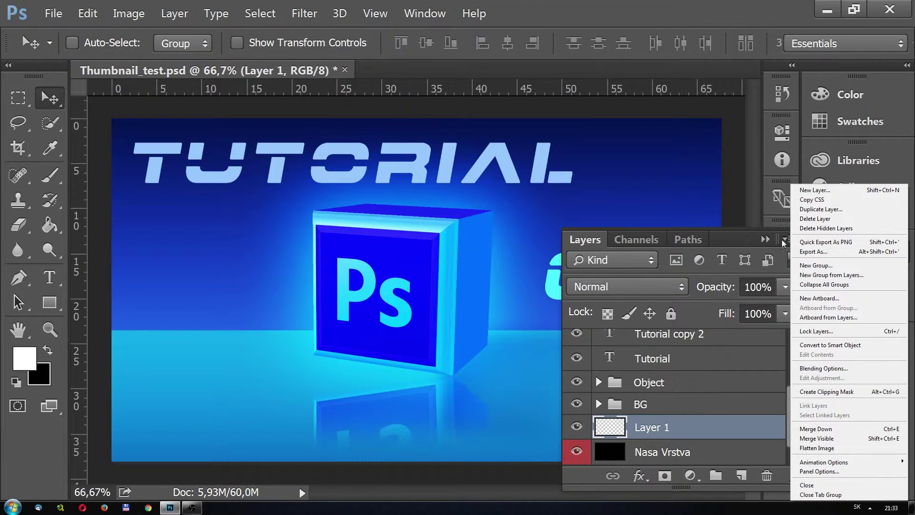
left_click(812, 219)
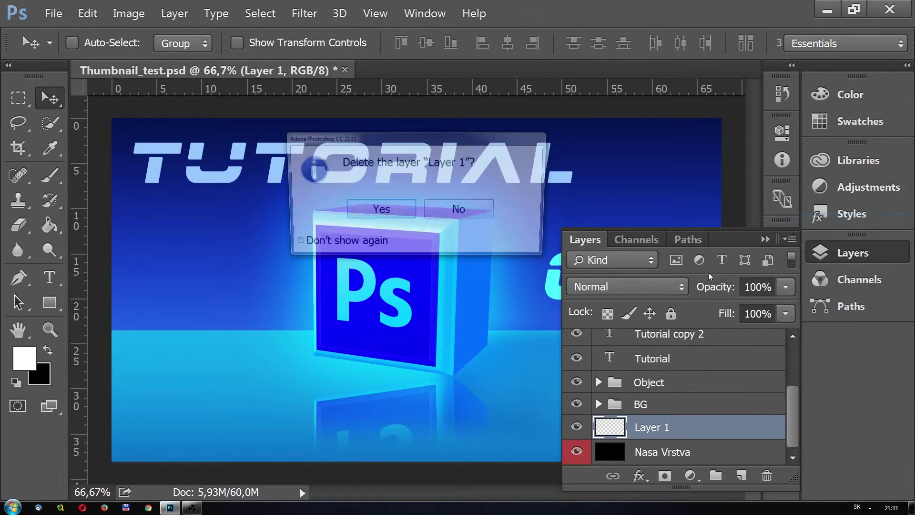
left_click(404, 213)
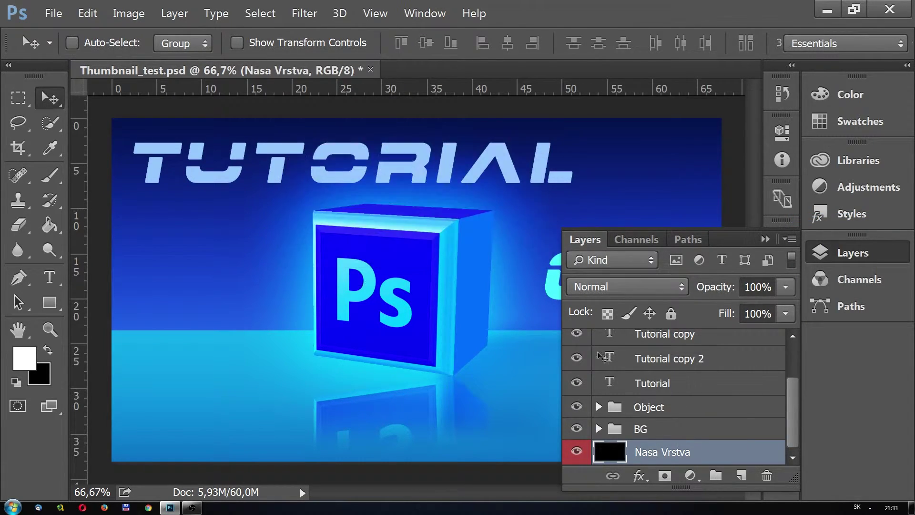
left_click_drag(793, 441, 770, 478)
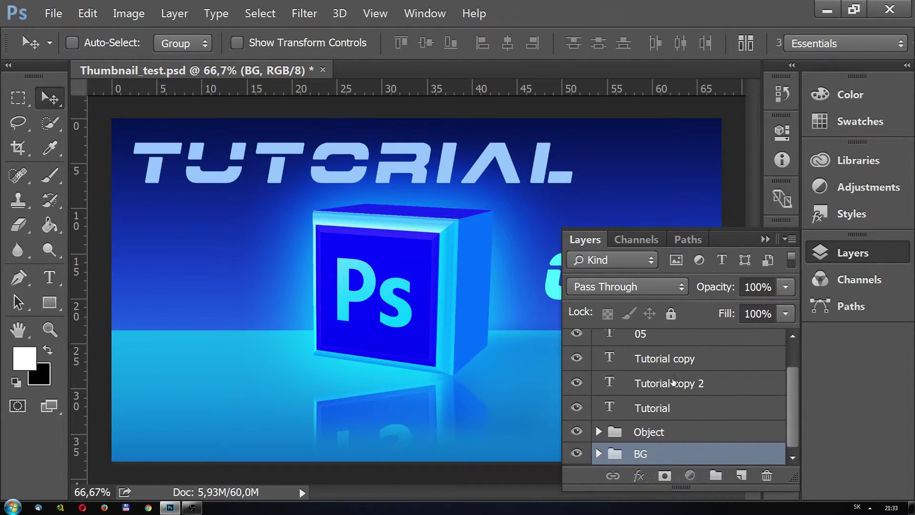
Step: Select the adjacent Tutorial copy and Tutorial copy 2 layers as a range, reducing the selection to Tutorial copy 2 alone
left_click(676, 382)
left_click(675, 357, "shift")
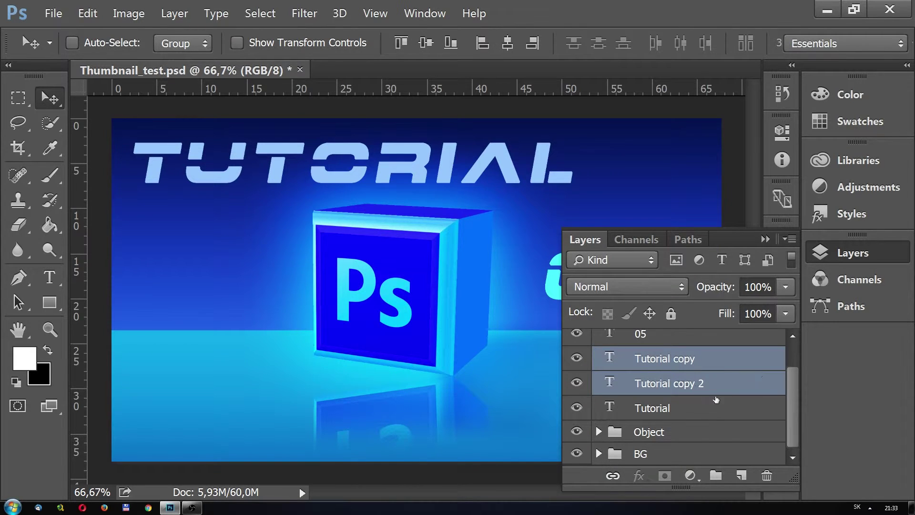
left_click(710, 407)
left_click(703, 384)
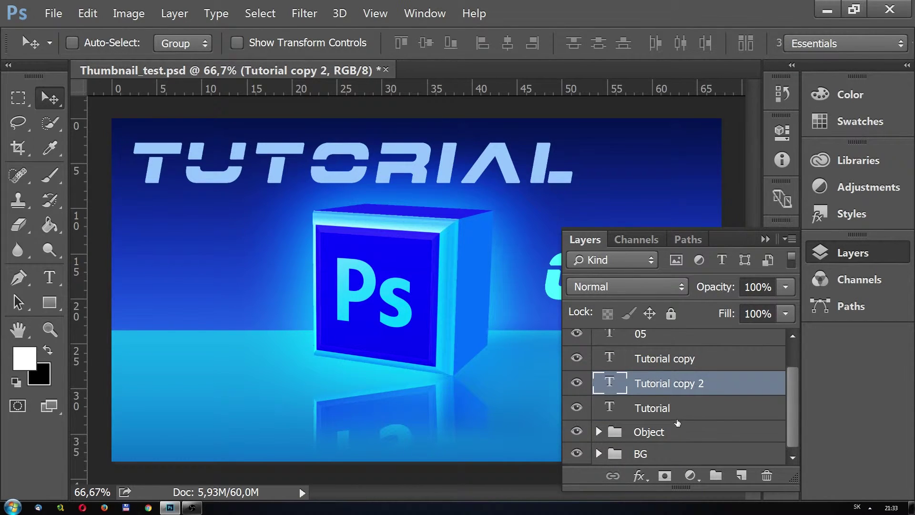
Step: Build a multi-layer selection one layer at a time from Tutorial copy 2, Tutorial copy, Tutorial and the Brightness/Contrast adjustment layer
left_click(672, 408)
left_click(686, 382)
key("ctrl")
left_click(691, 358, "ctrl")
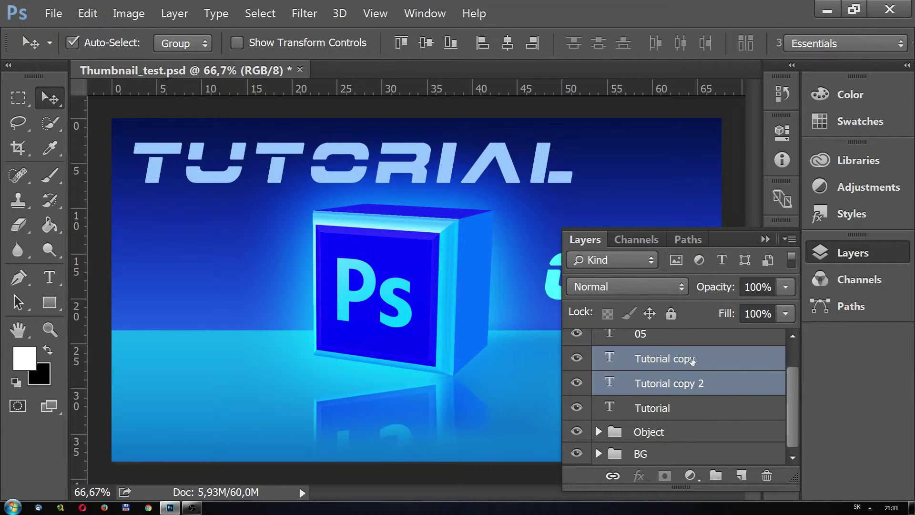
scroll(695, 395, "up", 1)
left_click(672, 429, "ctrl")
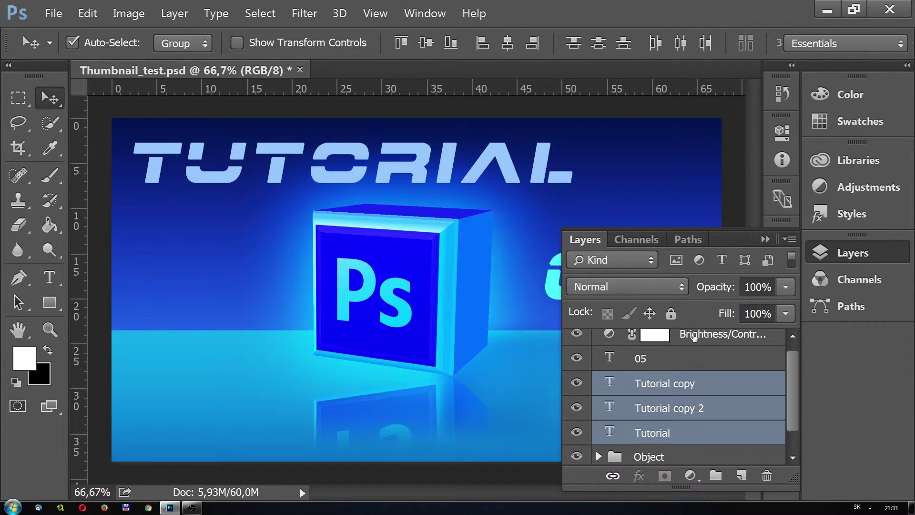
left_click(694, 338, "ctrl")
Step: Replace the selection with the whole range of layers from Tutorial up to Tutorial copy
left_click(708, 349)
left_click(689, 404)
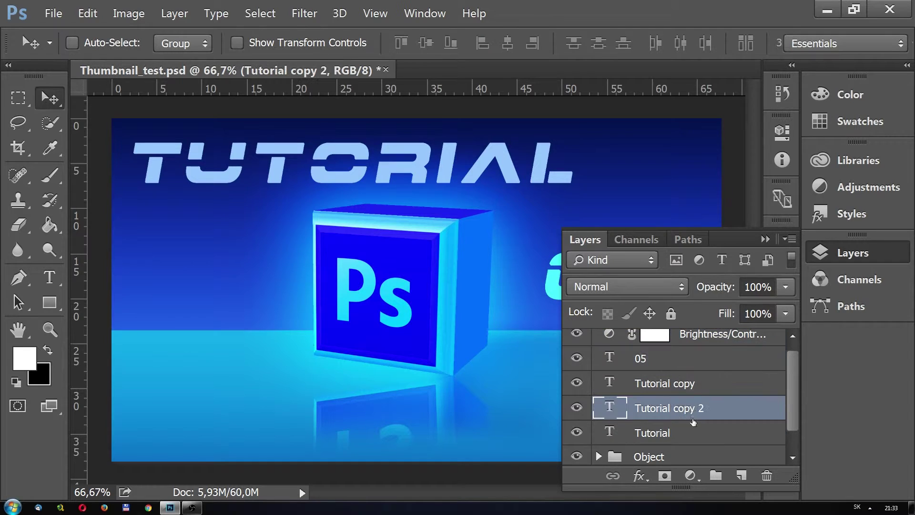
left_click(702, 432)
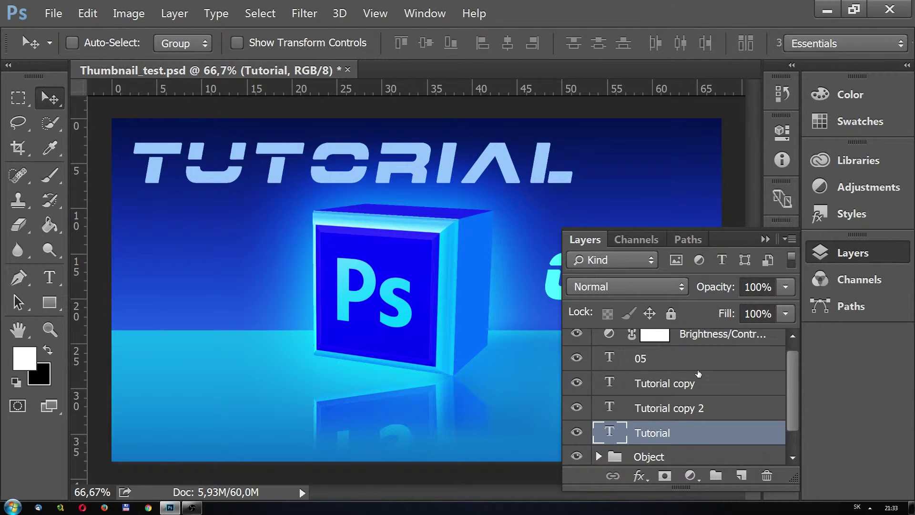
left_click(699, 375, "shift")
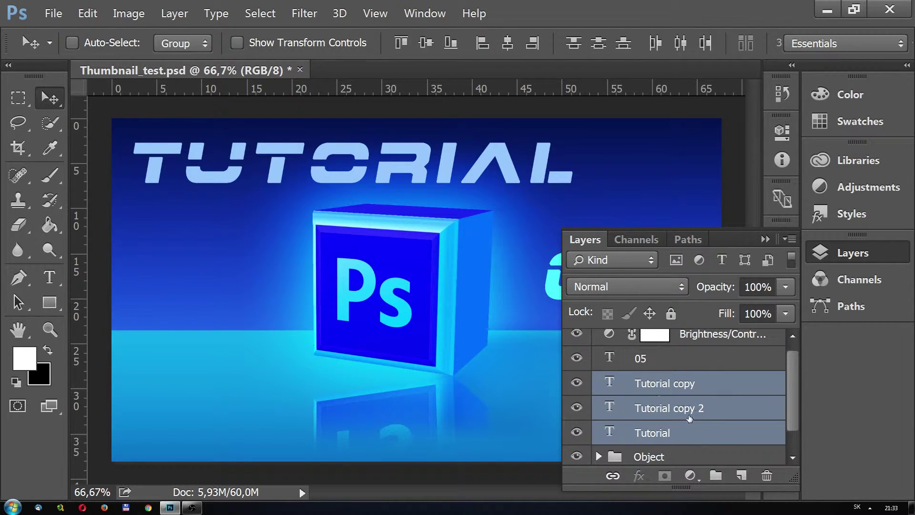
Step: Delete the Tutorial copy and Tutorial copy 2 layers together, keeping the original Tutorial layer
left_click(692, 366)
left_click(684, 411)
left_click(706, 385, "shift")
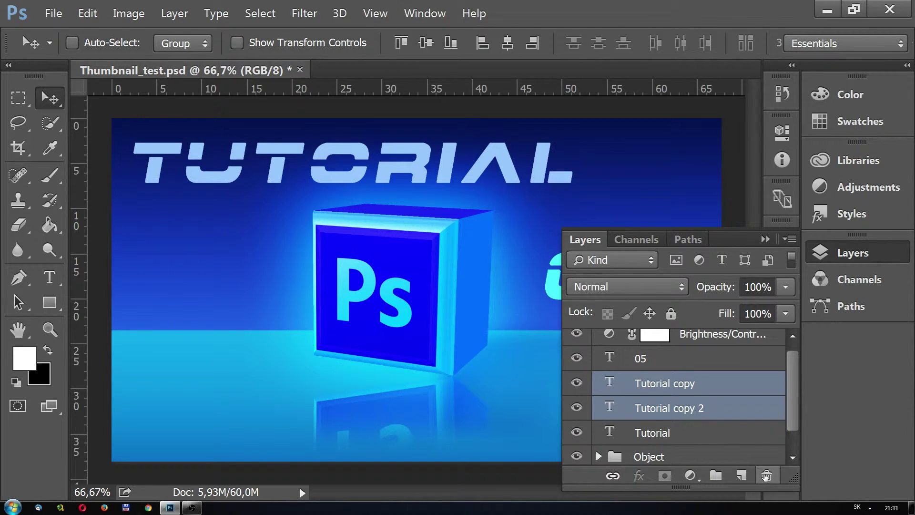
left_click(766, 476)
left_click(406, 215)
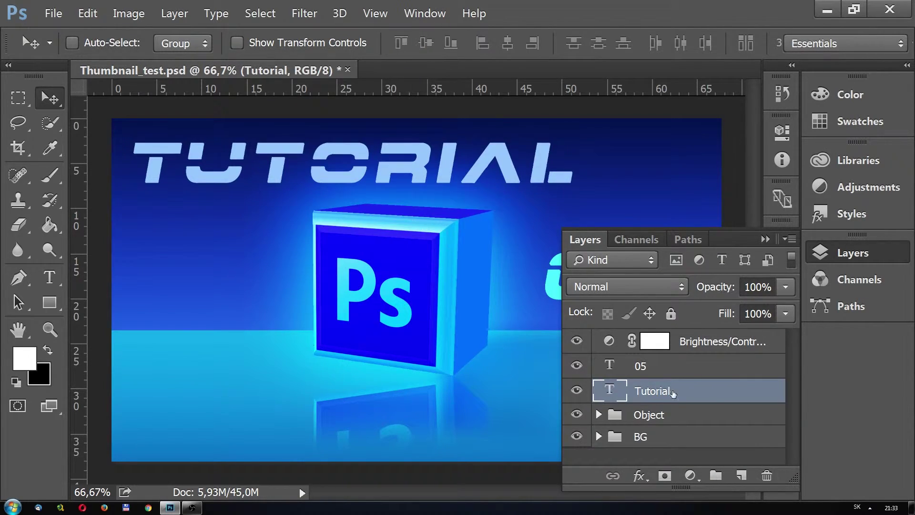
Step: Duplicate the Object group under the name "Object" into a new document, and close that document
left_click(686, 413)
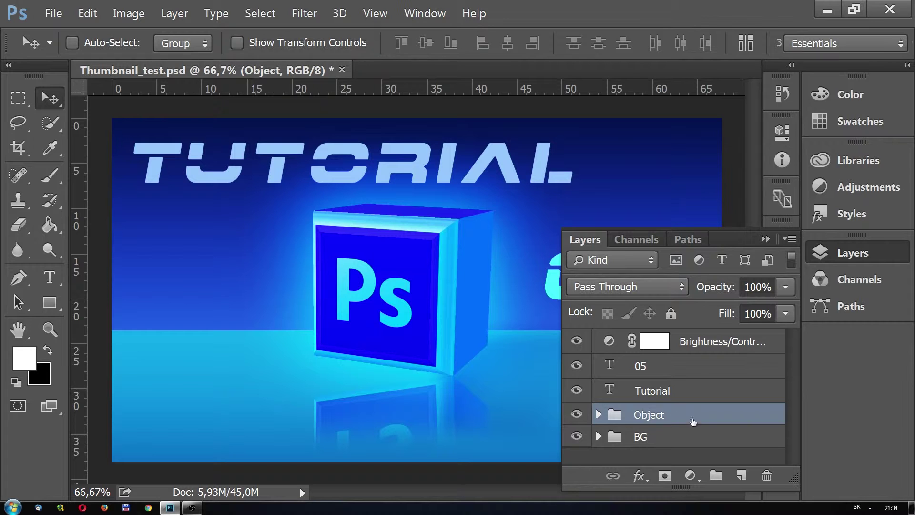
left_click(792, 239)
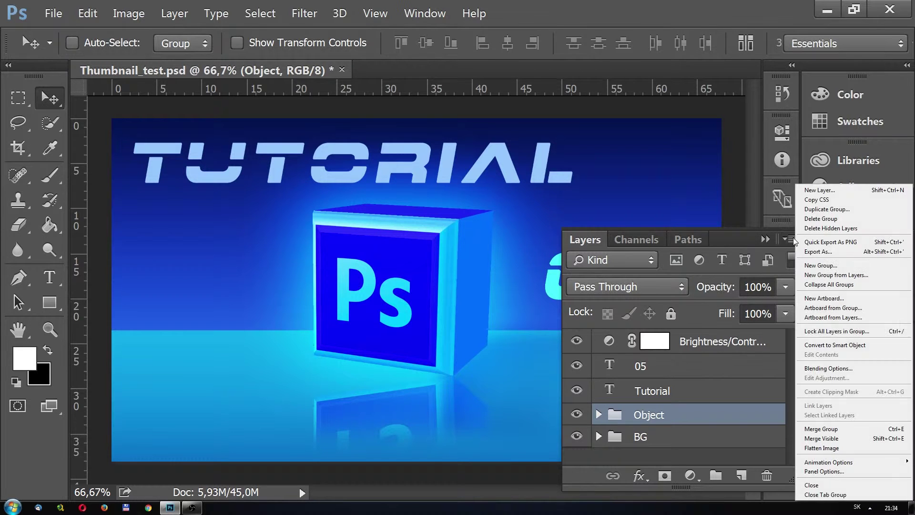
left_click(859, 215)
left_click(548, 214)
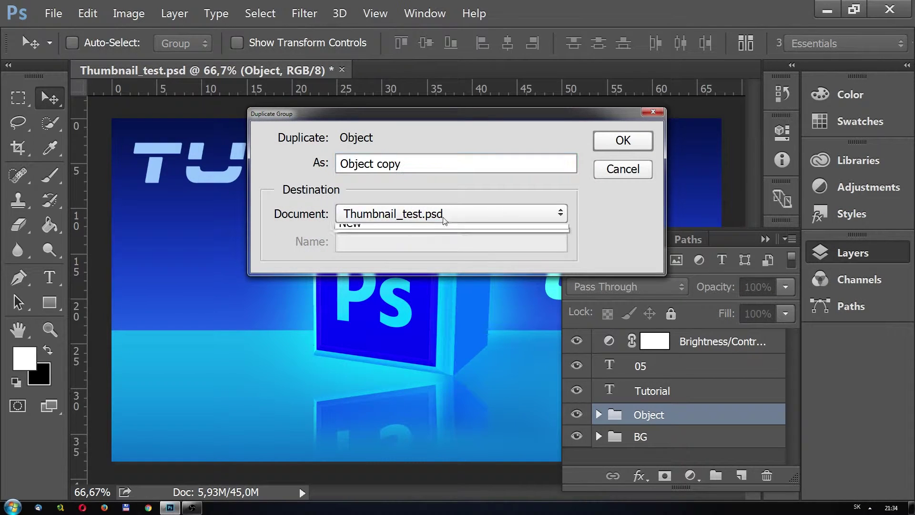
left_click(370, 248)
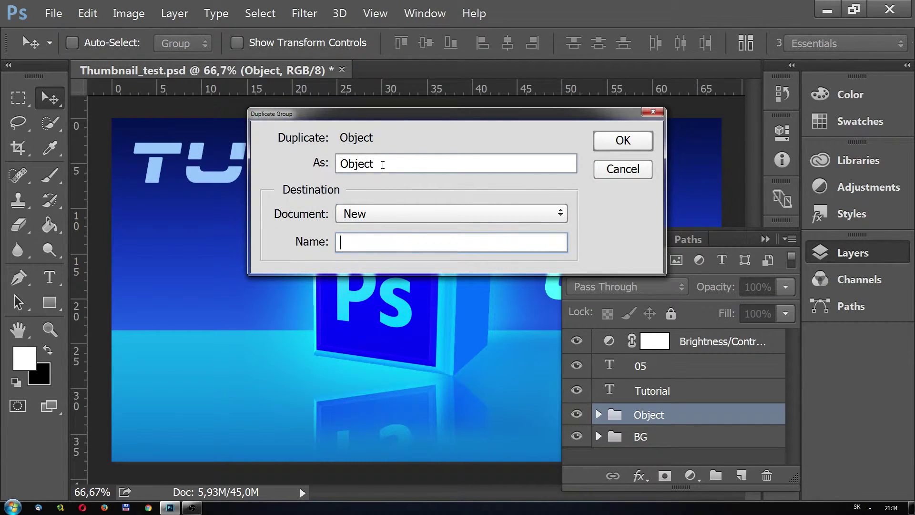
left_click(383, 165)
left_click(644, 143)
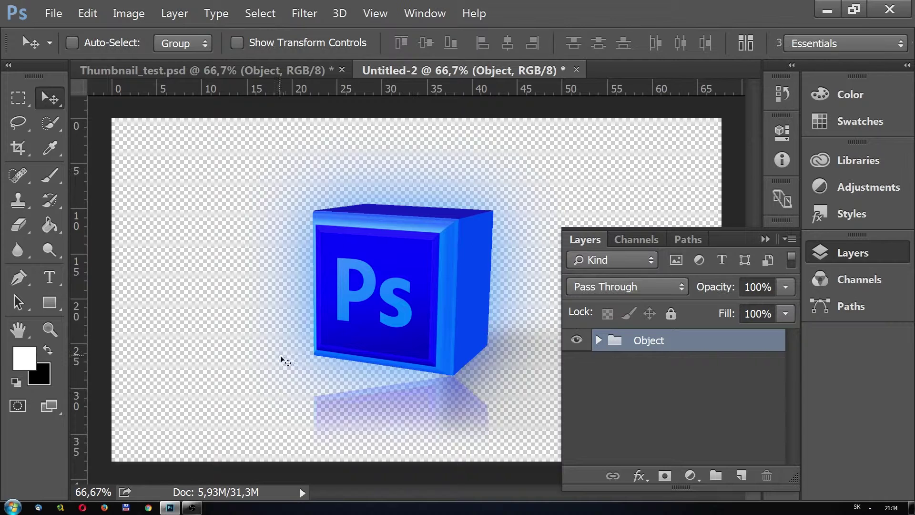
key("ctrl+w")
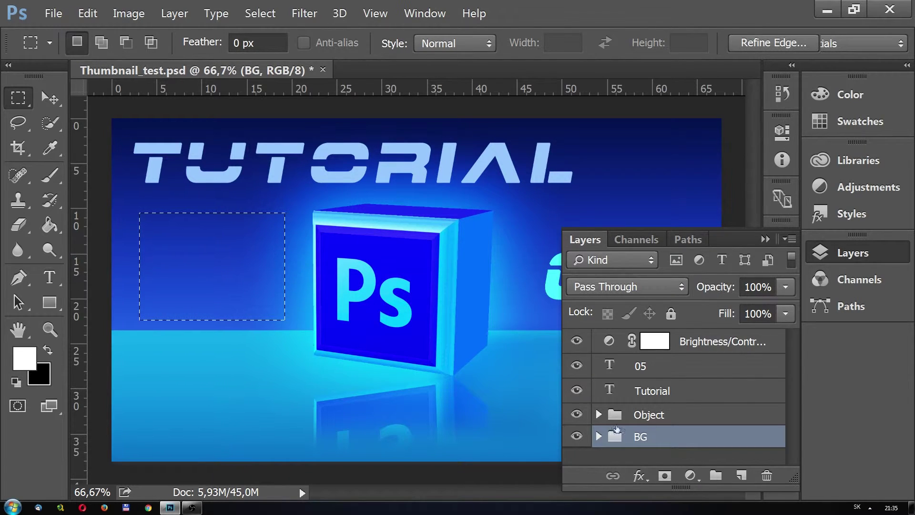
Step: Copy the marquee-selected area of the TopBG layer in the BG group to its own layer with Layer Via Copy
left_click(599, 437)
left_click(705, 420)
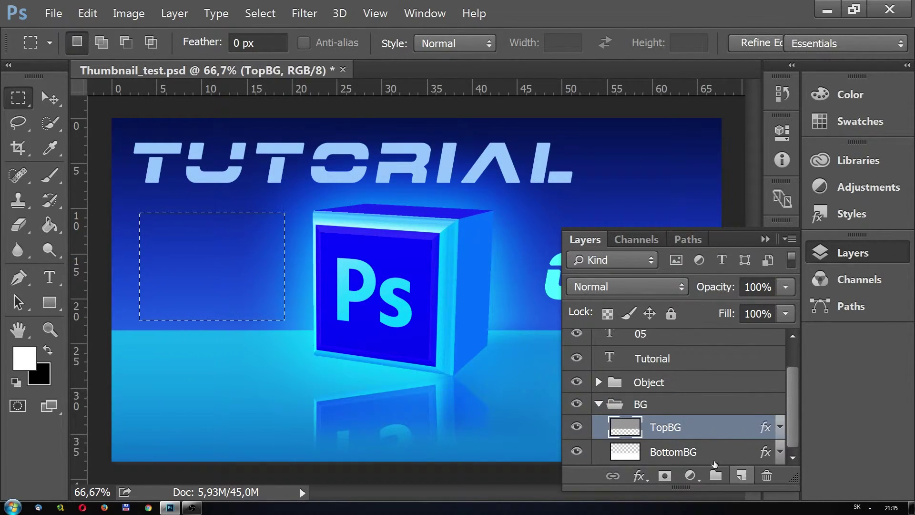
left_click(125, 13)
left_click(125, 14)
left_click(174, 14)
mouse_move(181, 29)
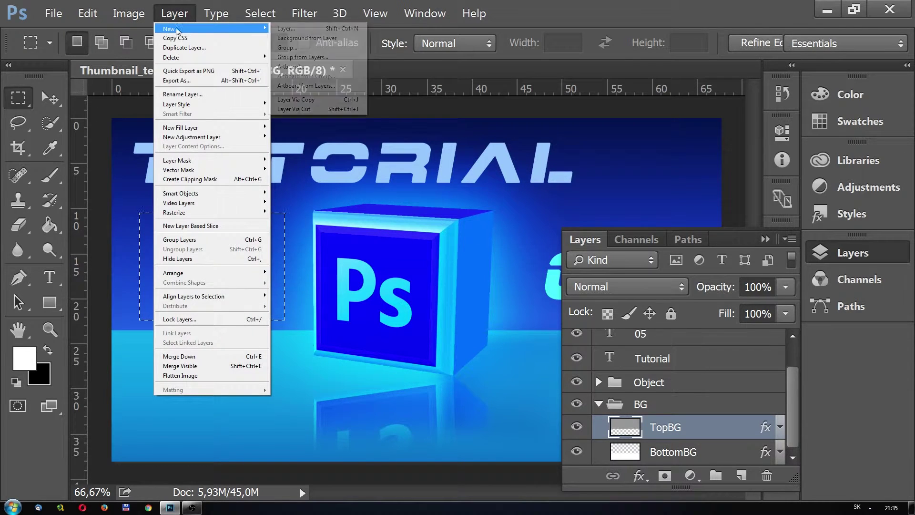
left_click(319, 101)
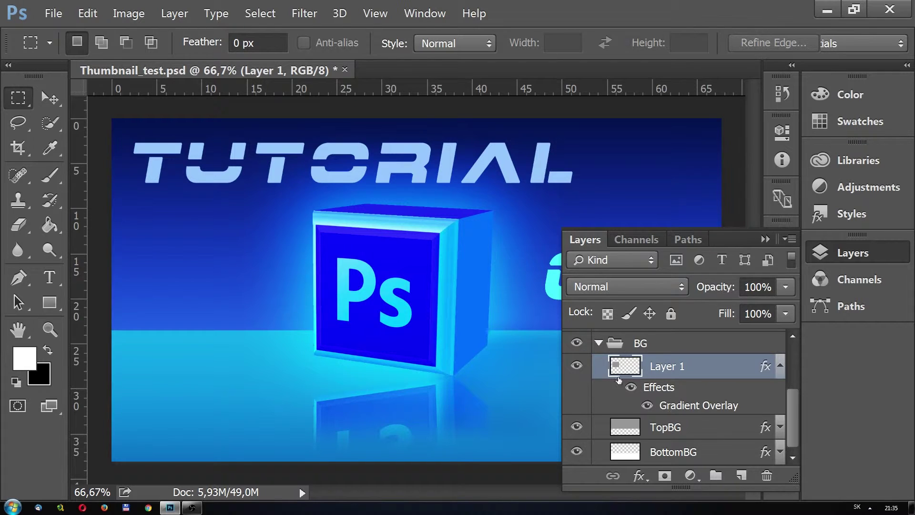
Step: Hide the TopBG and BottomBG layers to isolate the copied area, and open the document's history
left_click(576, 426)
left_click(576, 451)
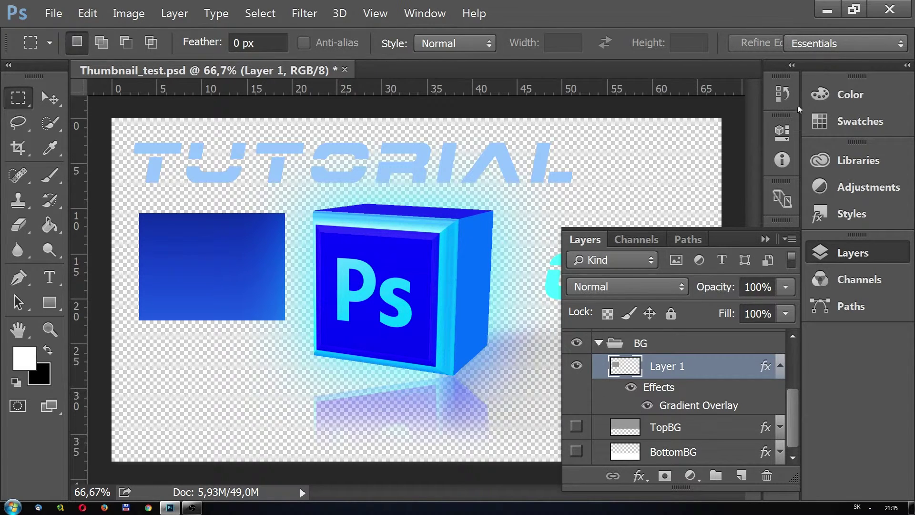
left_click(782, 94)
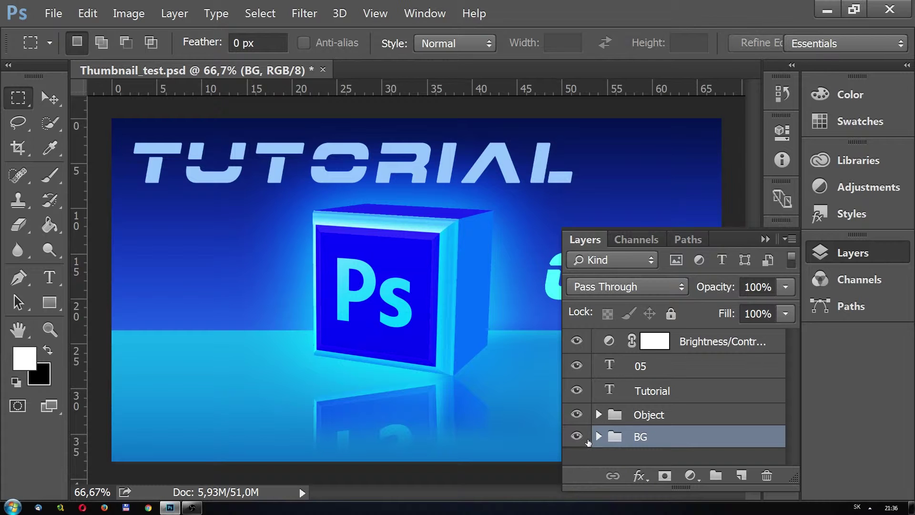
left_click(696, 397)
left_click(688, 367)
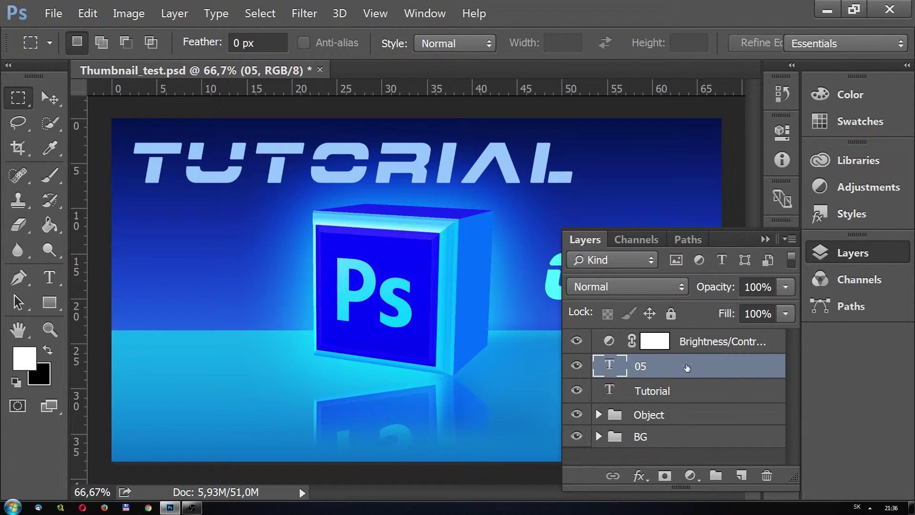
left_click(682, 390)
left_click(686, 369)
left_click(686, 387)
left_click(686, 367)
left_click(686, 387)
left_click(686, 366)
left_click(686, 388)
left_click(686, 372)
Step: Put the Tutorial and 05 text layers together into a new group
left_click(684, 388)
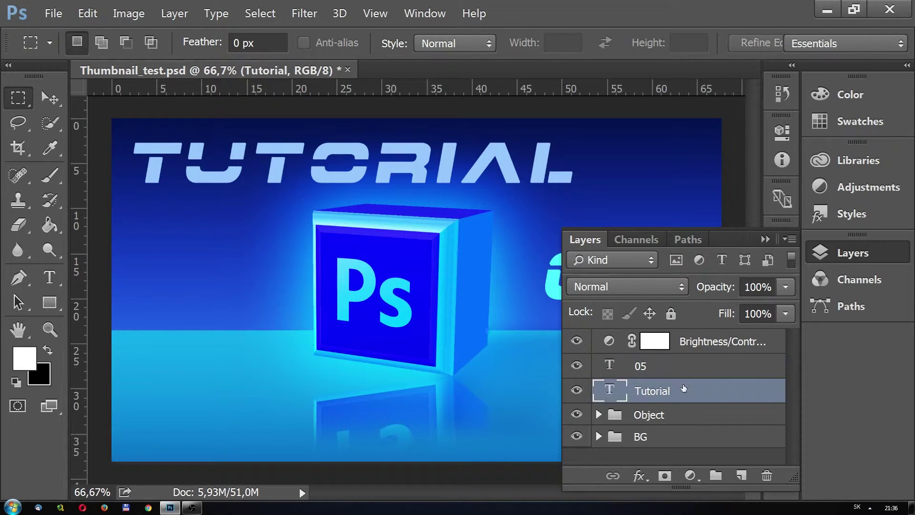
left_click(685, 359, "shift")
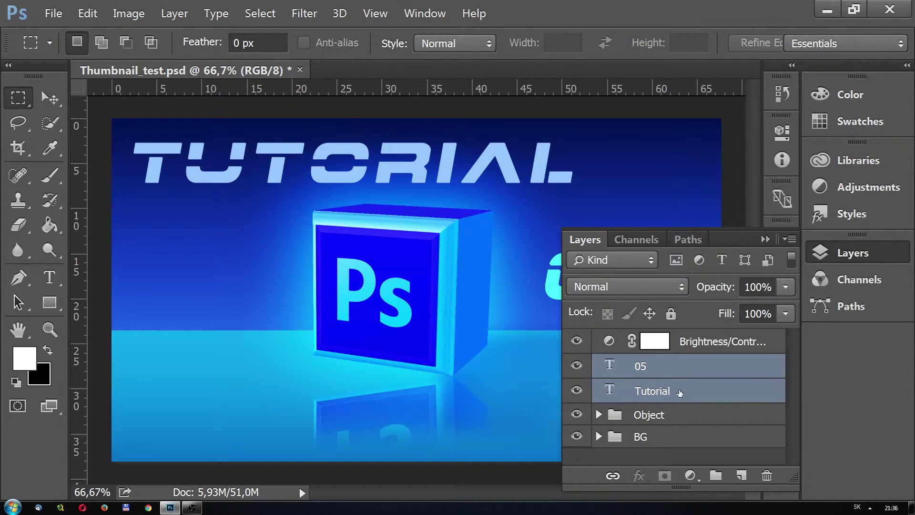
left_click_drag(641, 368, 713, 476)
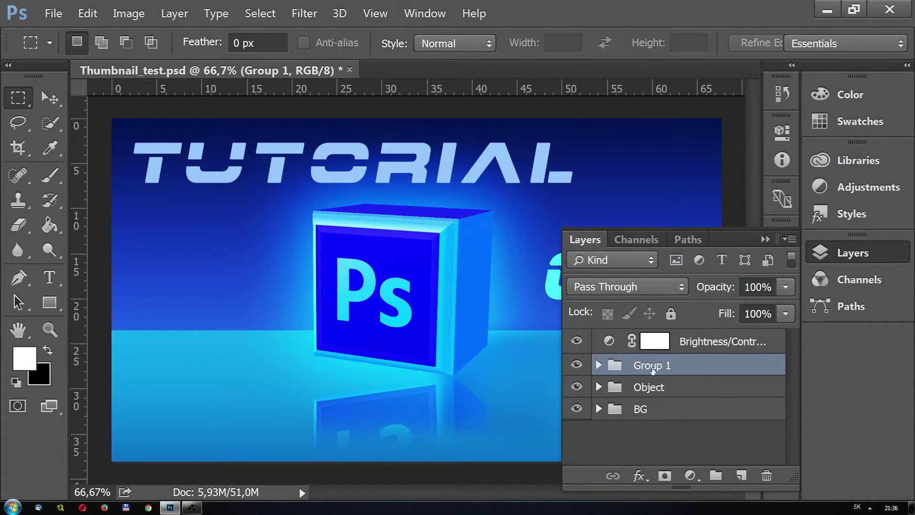
Step: Examine the contents of the new text group and the Object group, collapsing the 3D PS layer's effects list
left_click(599, 365)
left_click(599, 365)
scroll(682, 403, "down", 3)
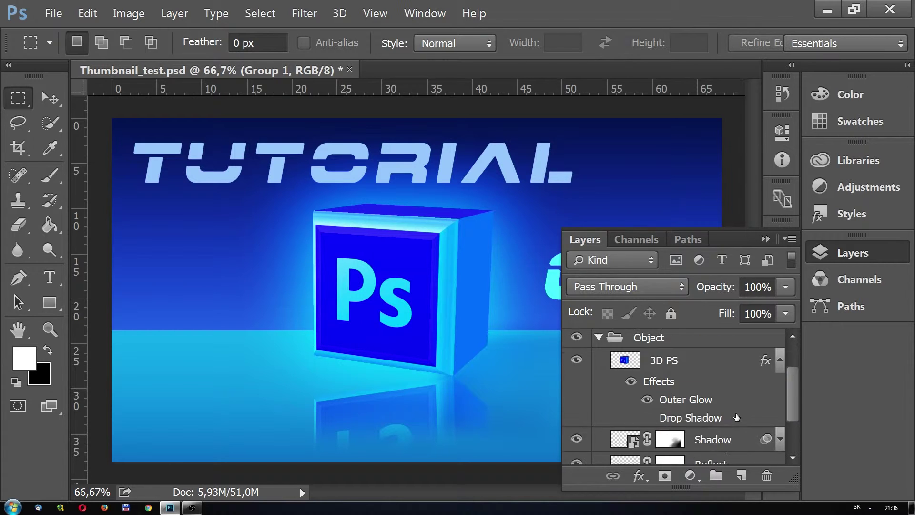
left_click(769, 337)
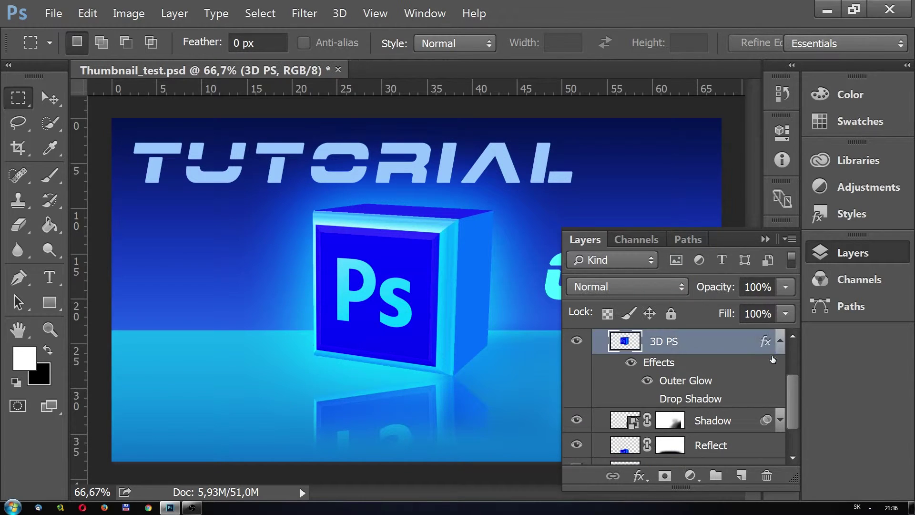
left_click(780, 337)
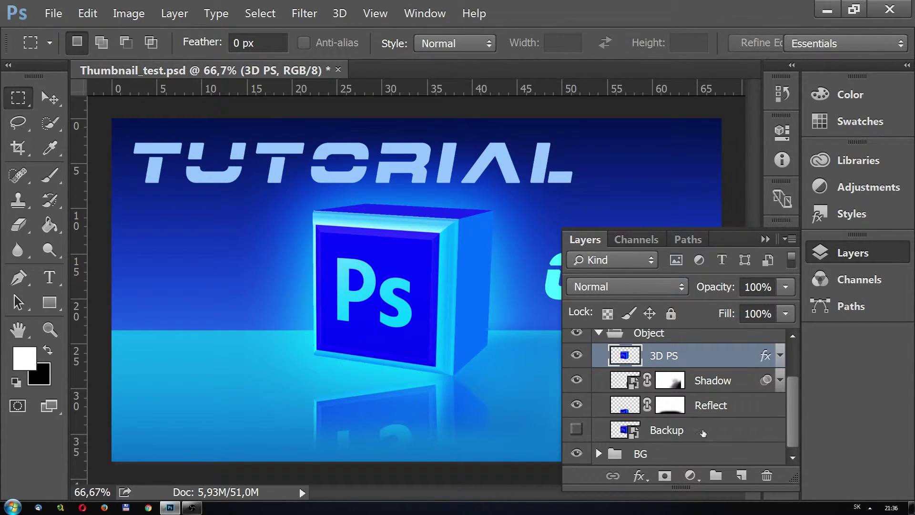
scroll(653, 424, "up", 1)
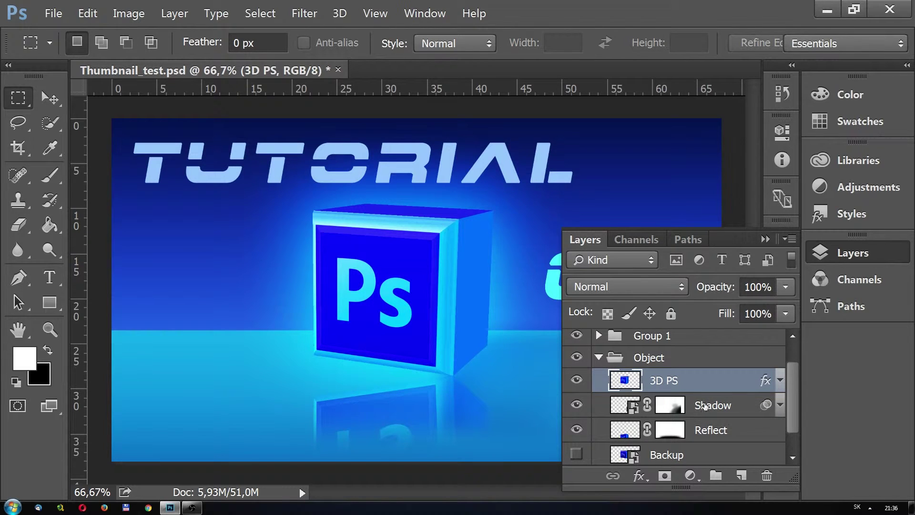
Step: Examine the contents of the BG group and Group 1, leaving all the groups collapsed
left_click(598, 356)
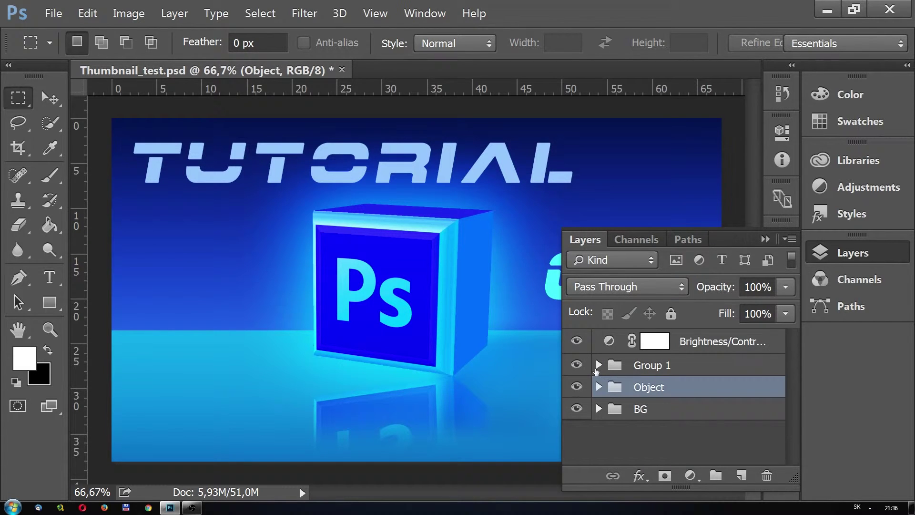
left_click(599, 409)
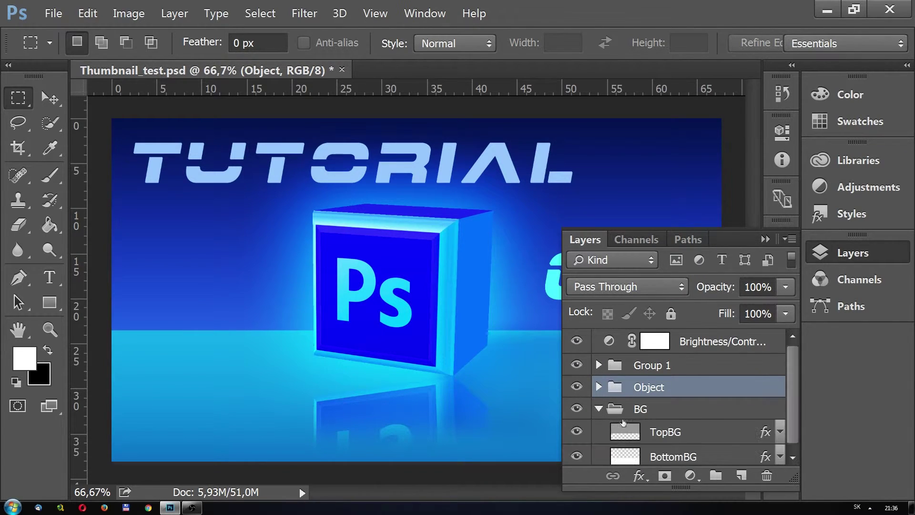
left_click(669, 409)
left_click(675, 429)
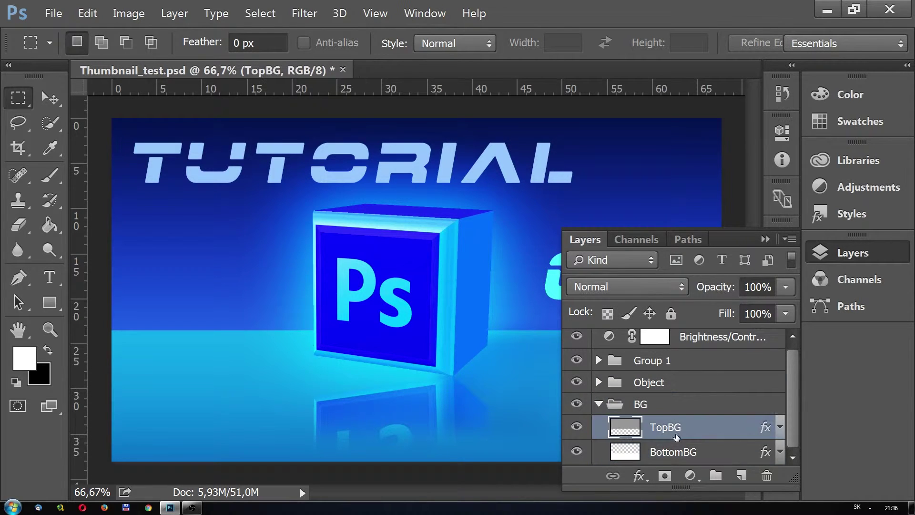
left_click(599, 404)
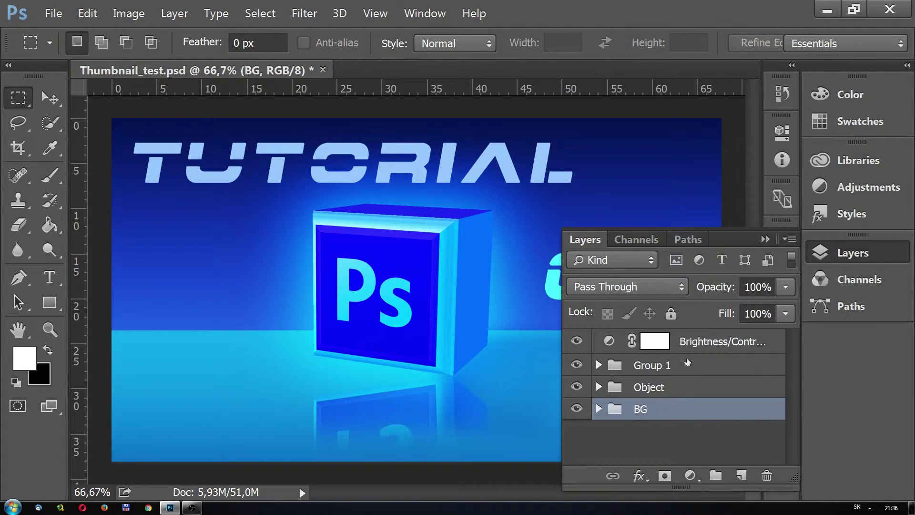
left_click(599, 365)
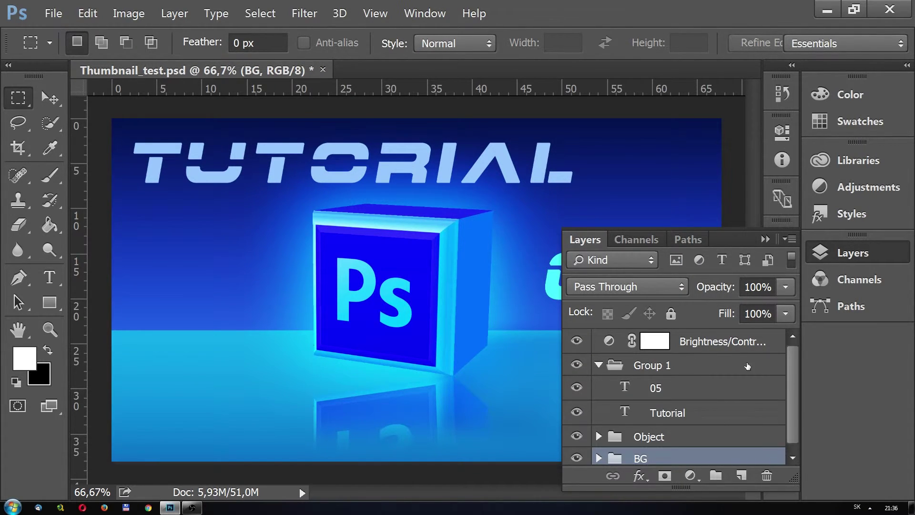
left_click(598, 365)
left_click(599, 364)
left_click(599, 365)
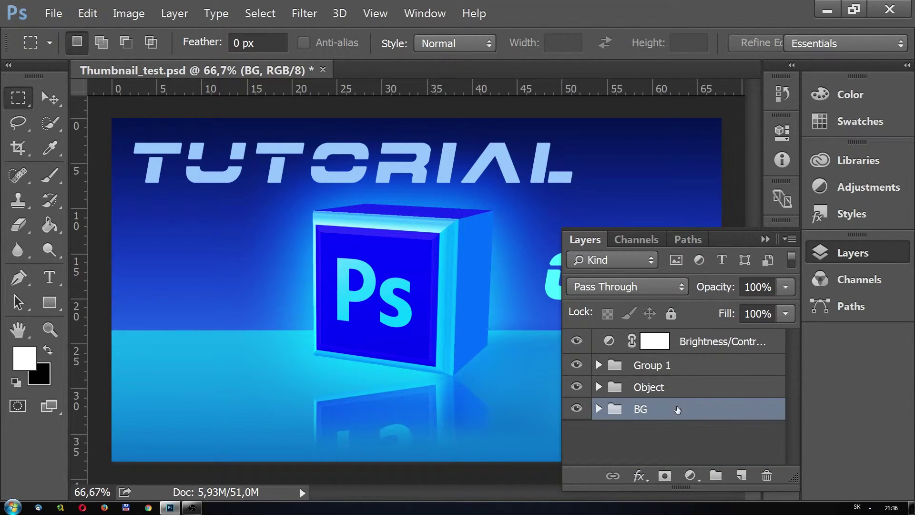
Step: Rename the group holding the two text layers as Text
left_click(652, 366)
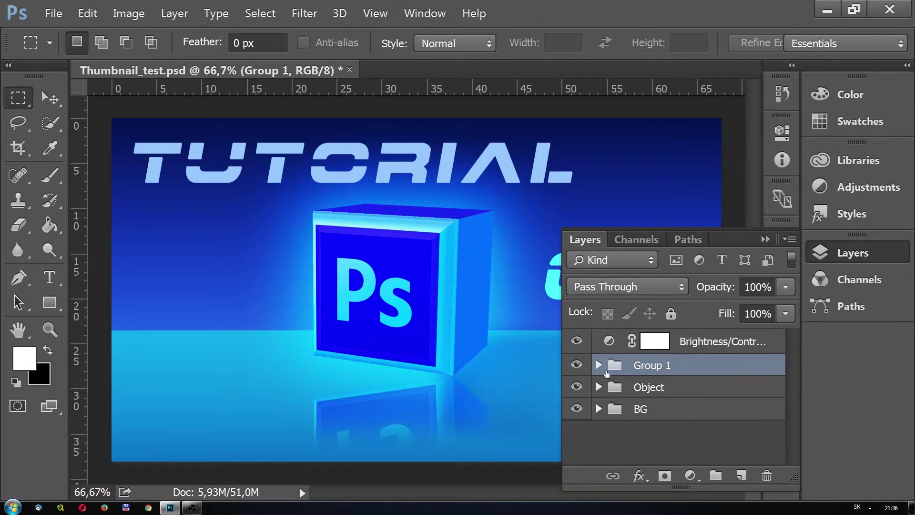
double_click(660, 364)
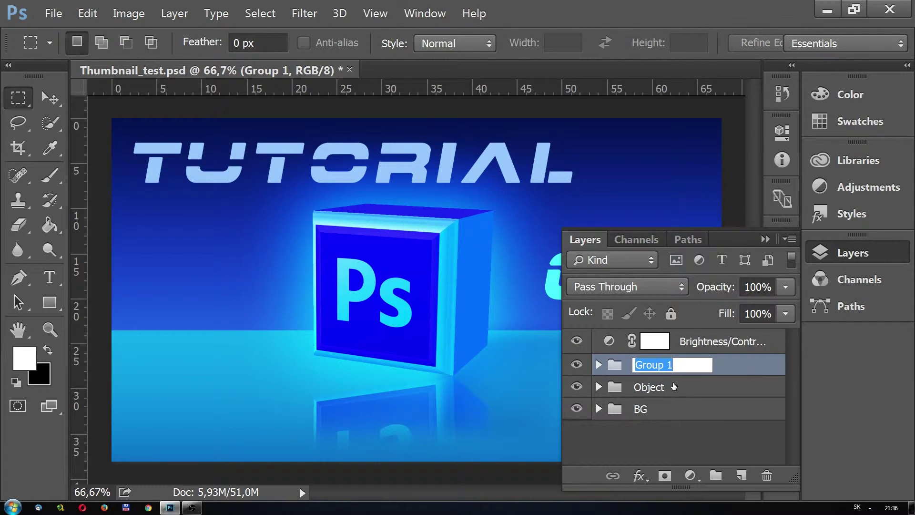
left_click(671, 387)
left_click(659, 366)
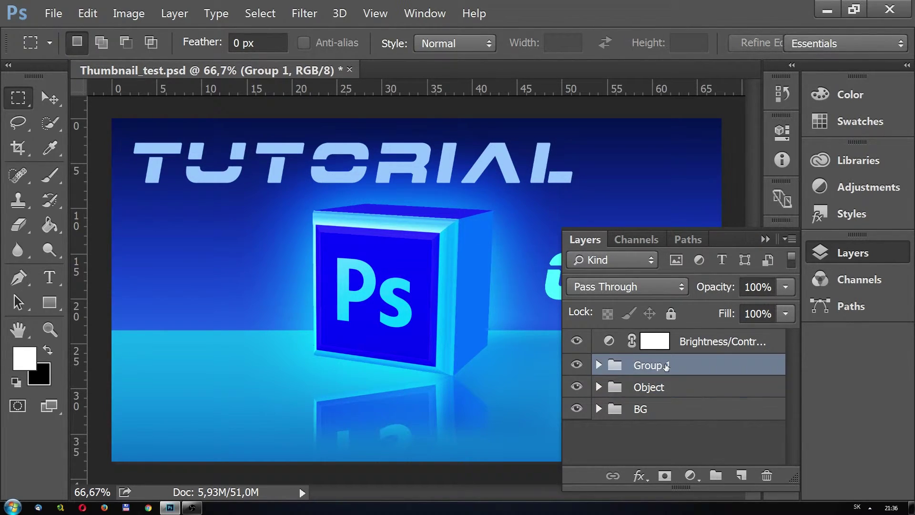
double_click(665, 366)
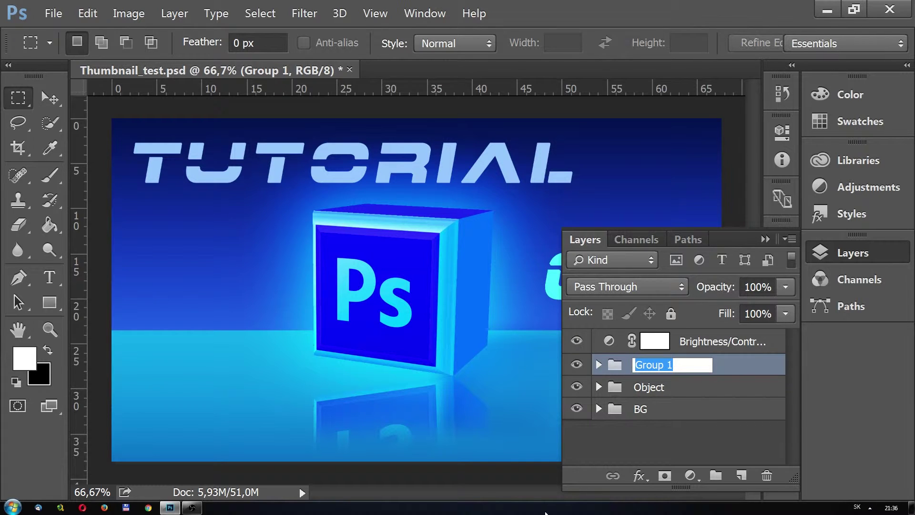
type("Text")
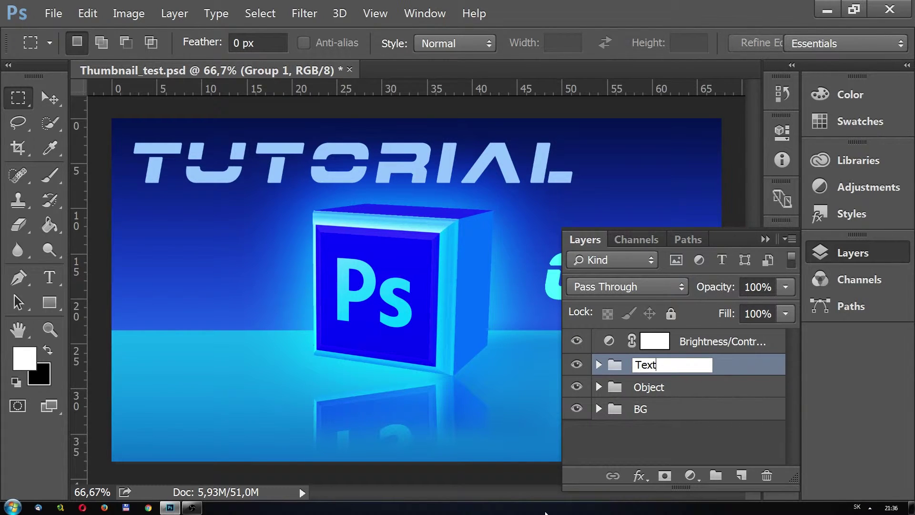
key("Return")
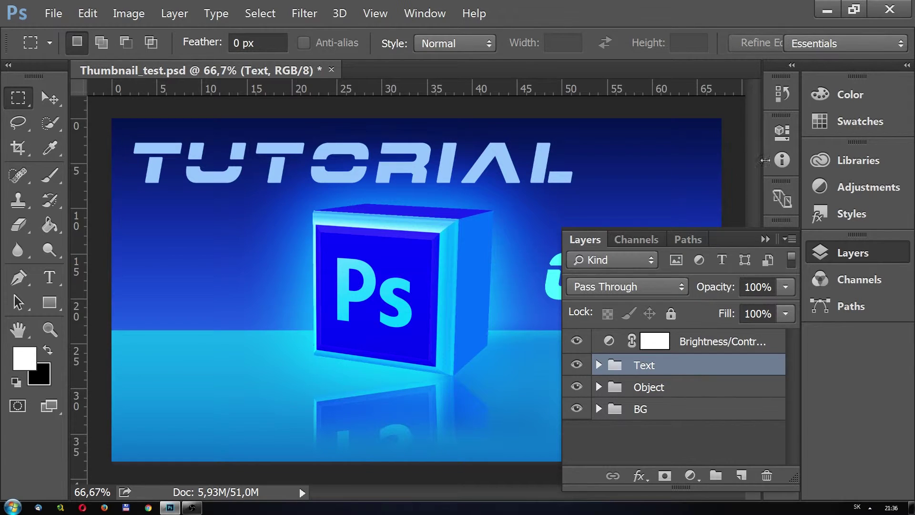
Step: Revert the document to the Edit Type Layer (Save) history state and leave no layer selected
left_click(781, 95)
left_click(705, 104)
scroll(687, 119, "up", 1)
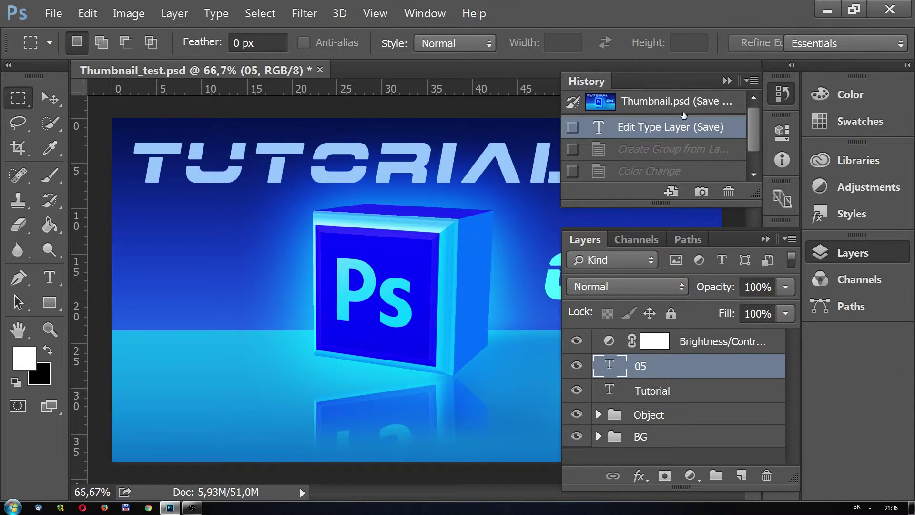
left_click(670, 390, "shift")
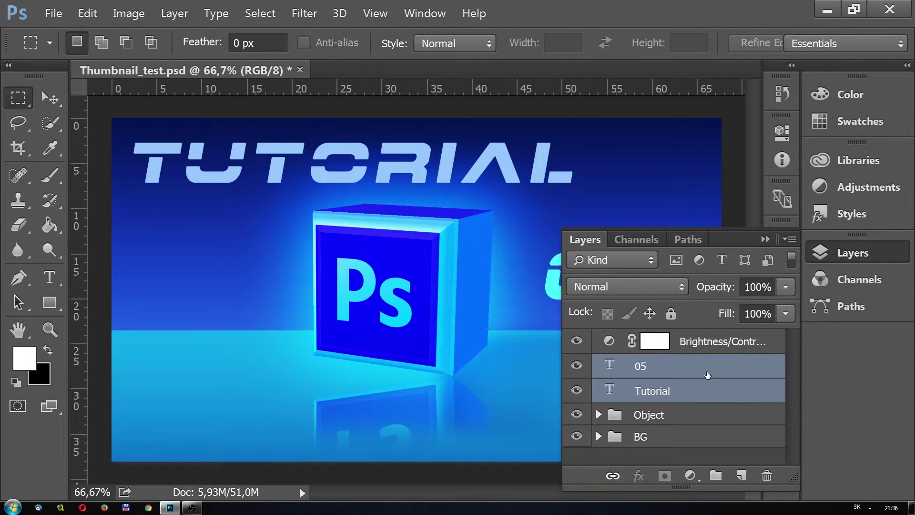
left_click(703, 445)
left_click(725, 456)
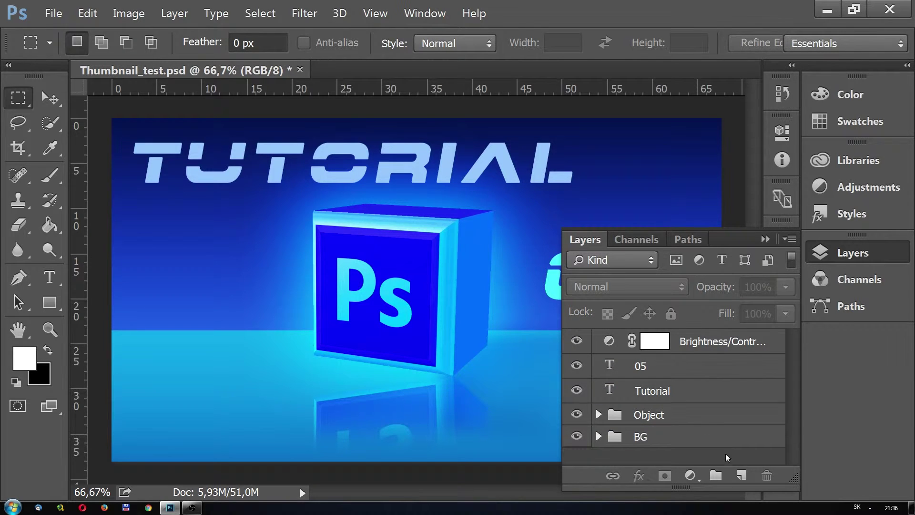
Step: Create an empty group directly above the Object group and name it Text
left_click(715, 476)
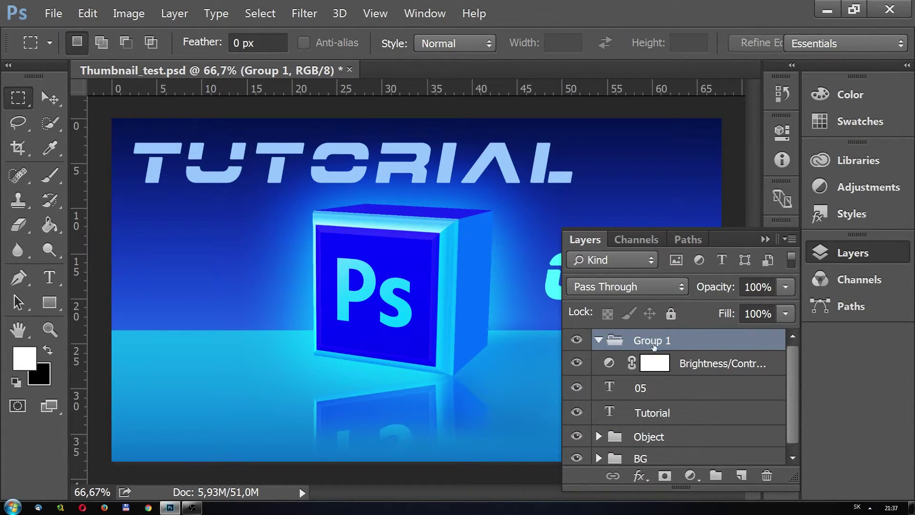
left_click_drag(654, 346, 742, 439)
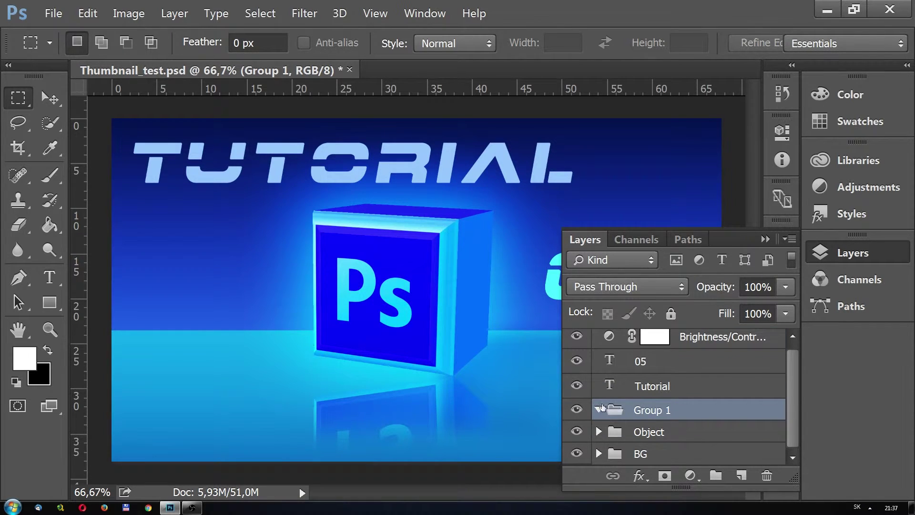
double_click(654, 411)
type("Text")
key("Return")
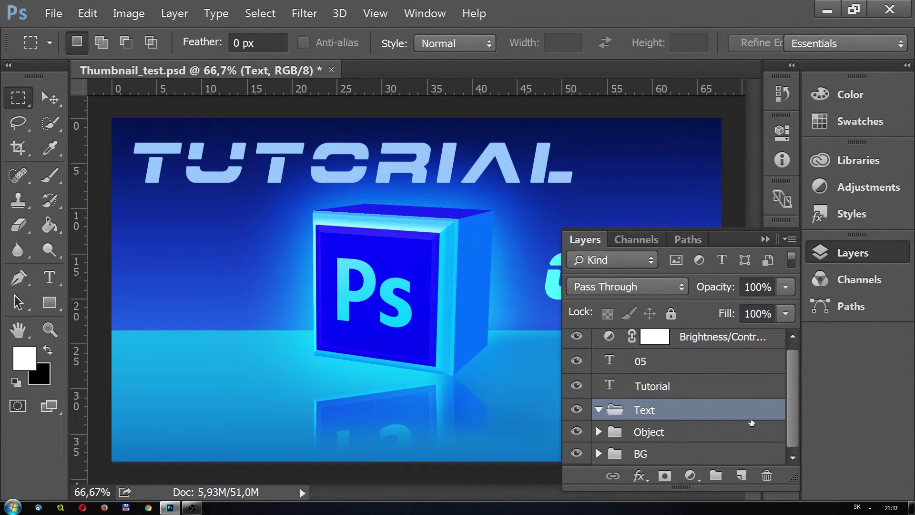
Step: Move the 05 and Tutorial text layers together into the Text group and collapse it
left_click(673, 380)
left_click(662, 362)
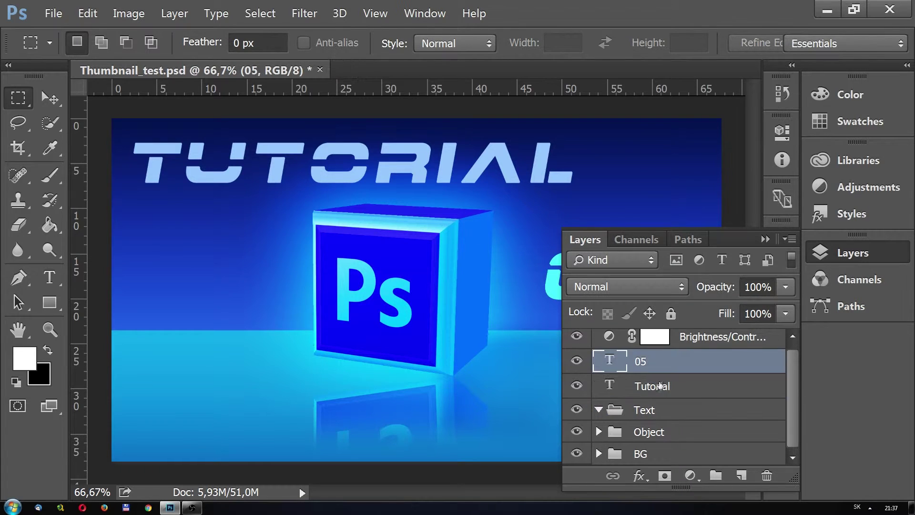
left_click(631, 379, "shift")
left_click_drag(670, 378, 701, 420)
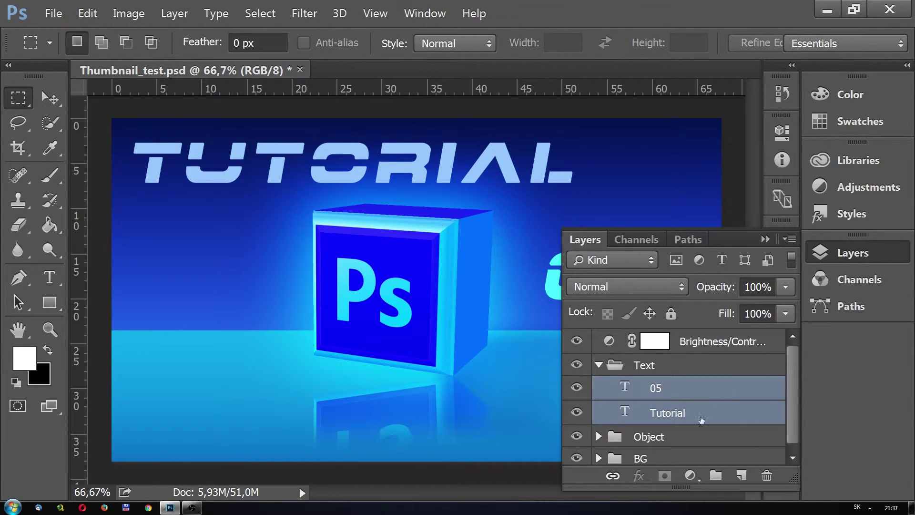
left_click(598, 364)
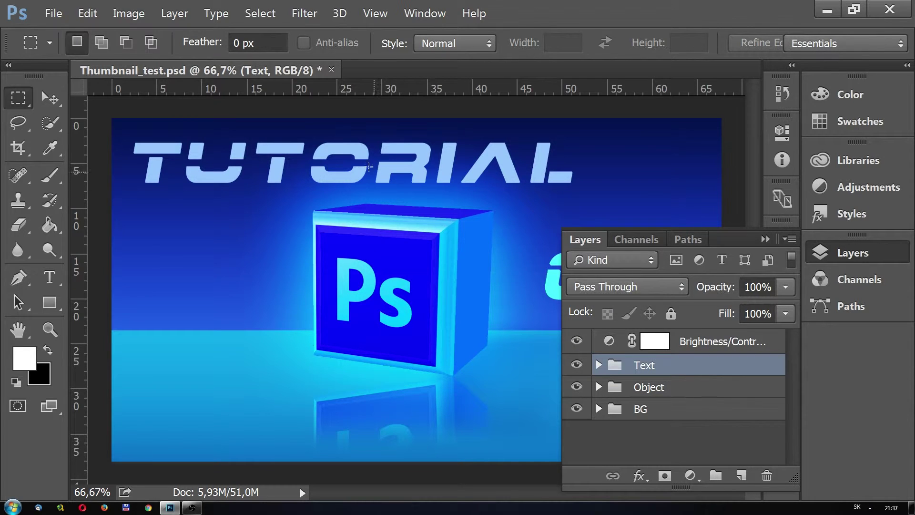
Step: Expand the Text group, then hide the Object group briefly and show it again to check its effect on the canvas
left_click(599, 365)
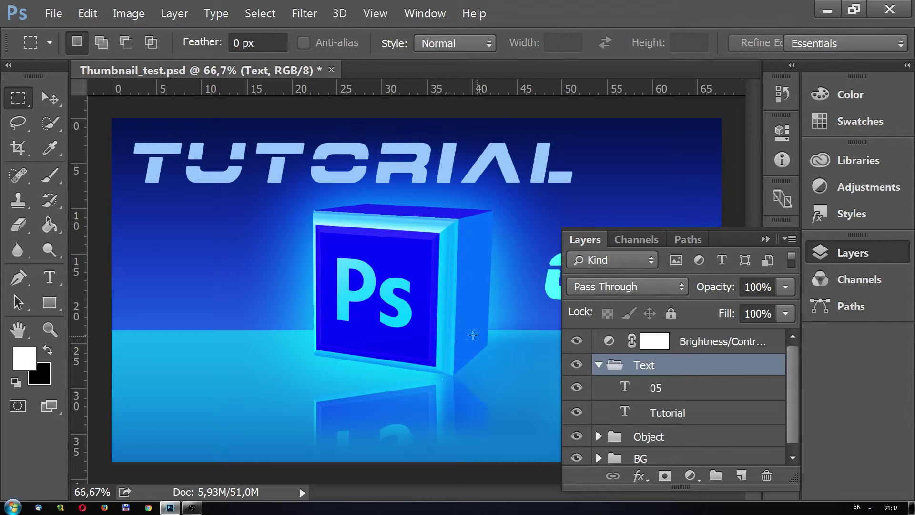
scroll(611, 433, "down", 1)
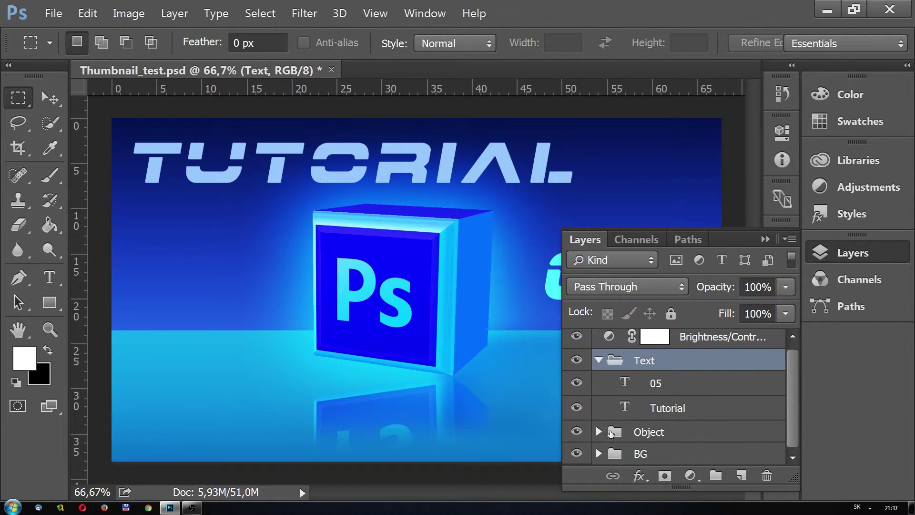
left_click(574, 431)
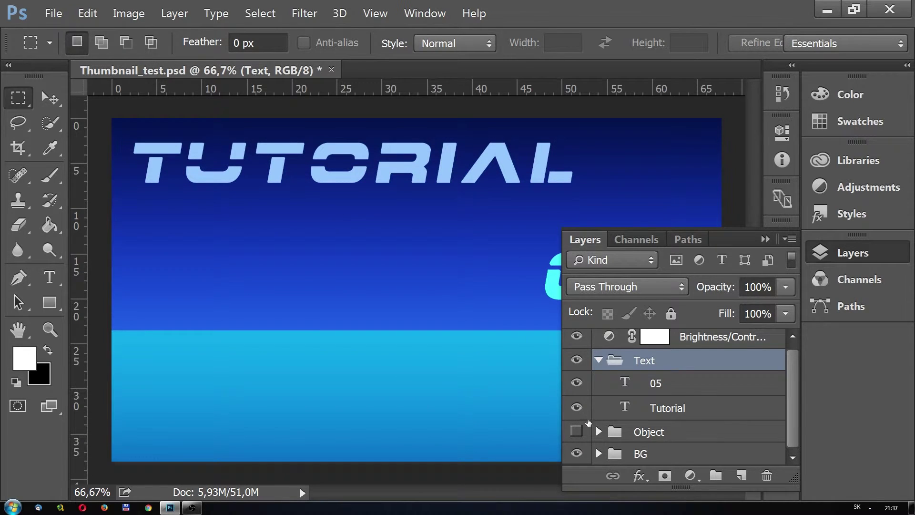
left_click(575, 431)
left_click(575, 431)
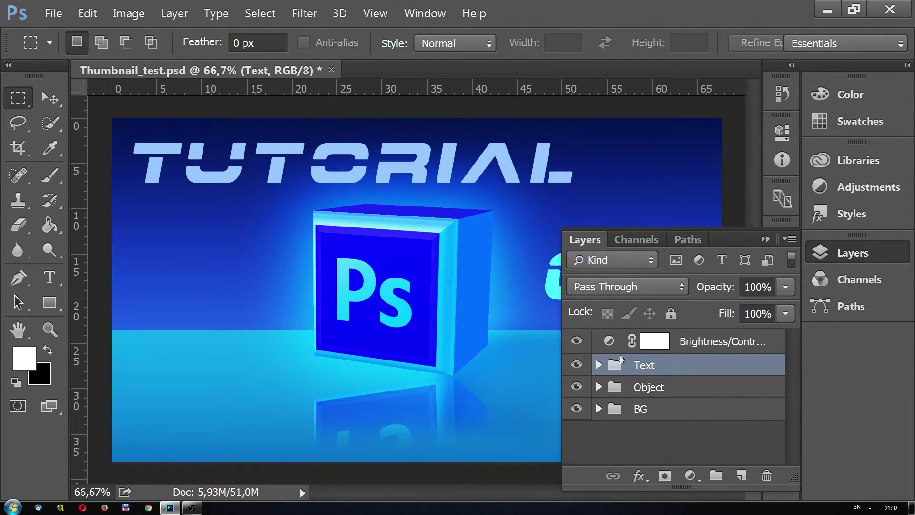
Step: Put the 05 and Tutorial layers of the Text group into a nested group named Text using New Group from Layers
left_click(598, 365)
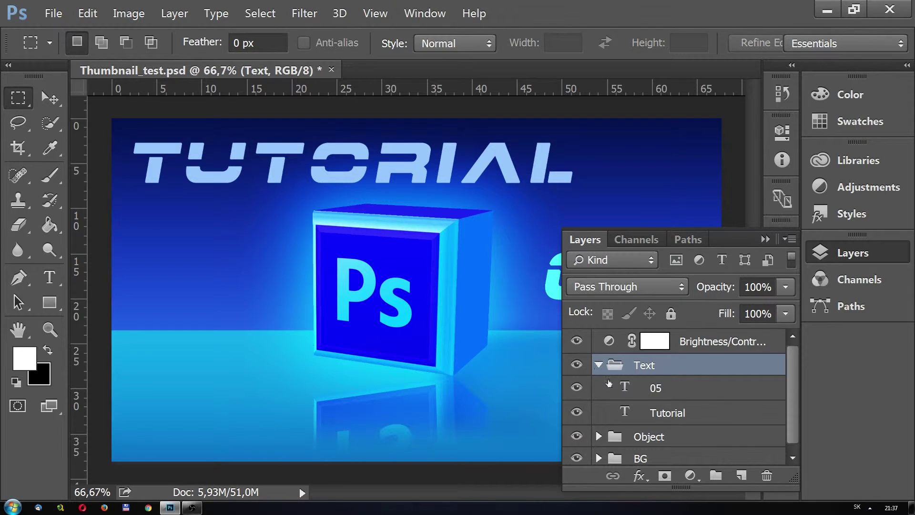
left_click(671, 389)
left_click(694, 414, "shift")
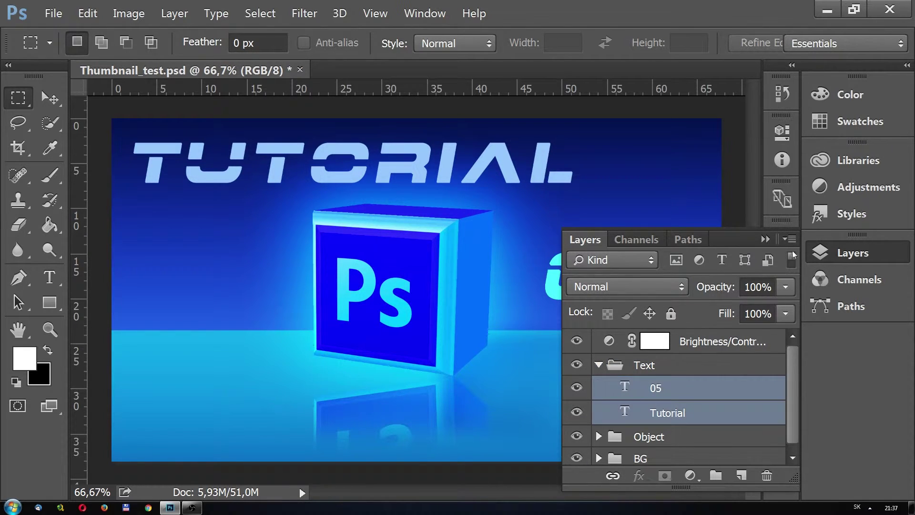
left_click(788, 239)
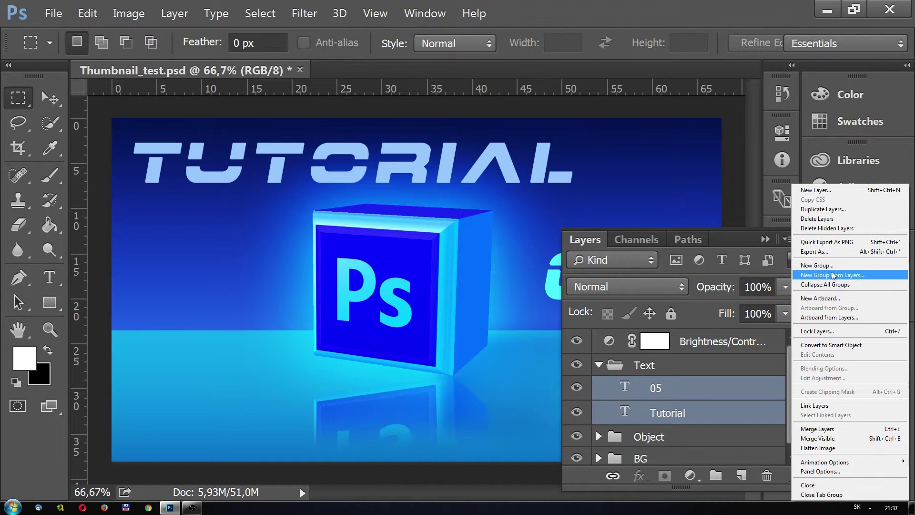
left_click(861, 281)
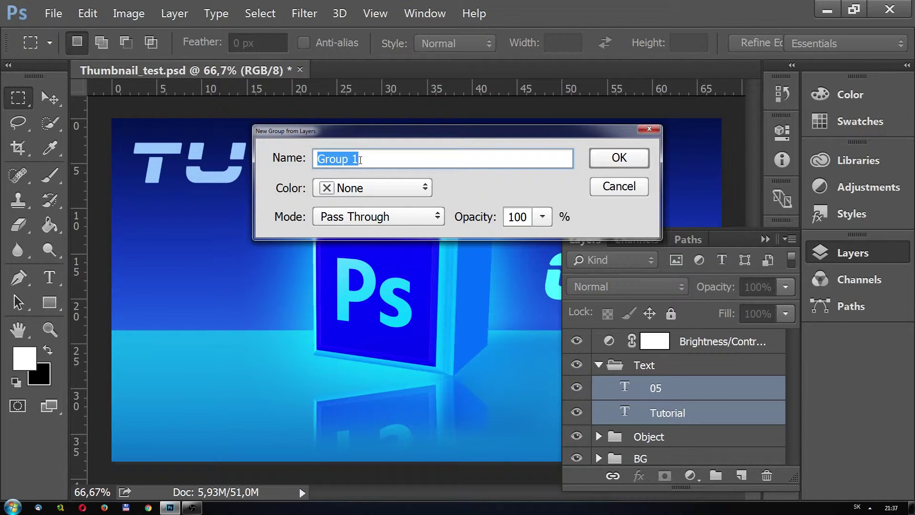
type("Text")
key("Return")
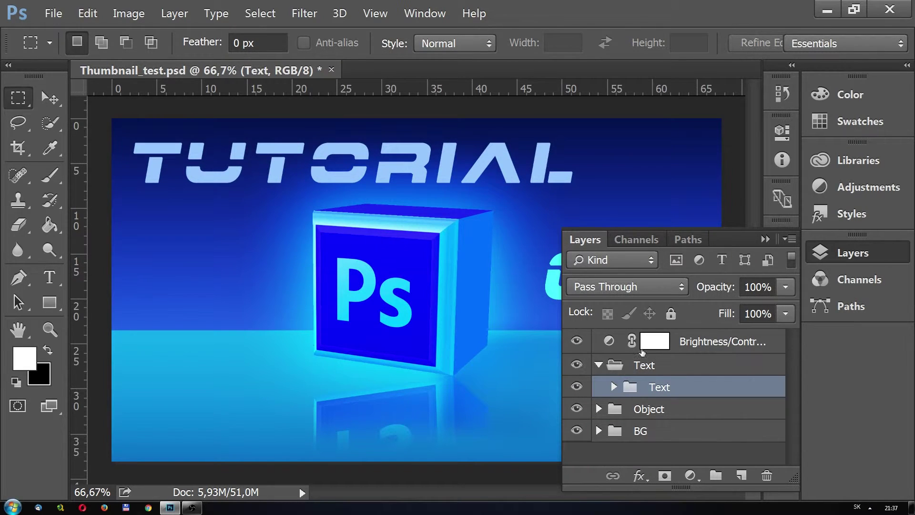
Step: Examine the contents of the outer and nested Text groups and the layer commands available for the outer group
left_click(614, 386)
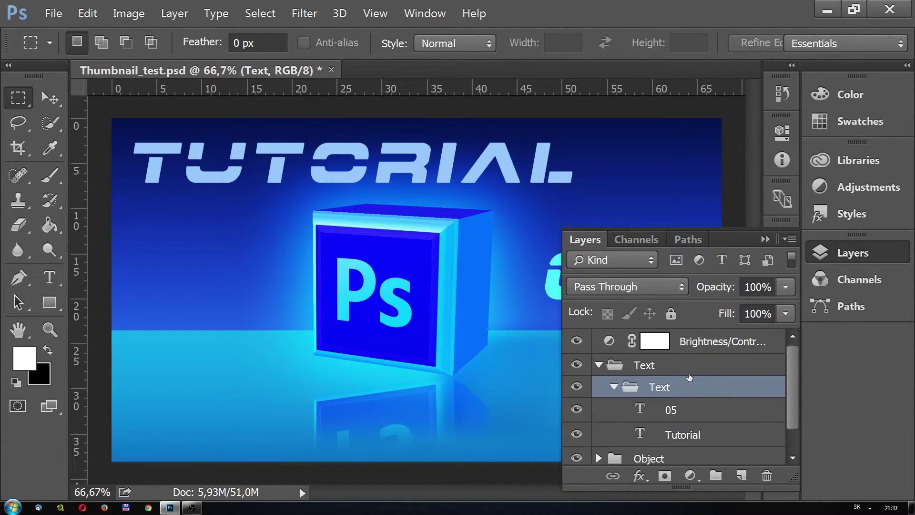
left_click(612, 386)
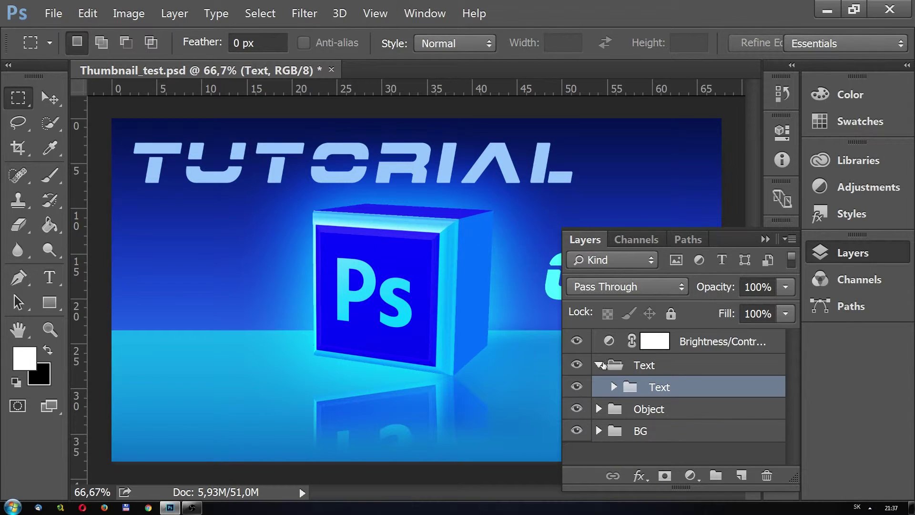
left_click(598, 365)
left_click(598, 365)
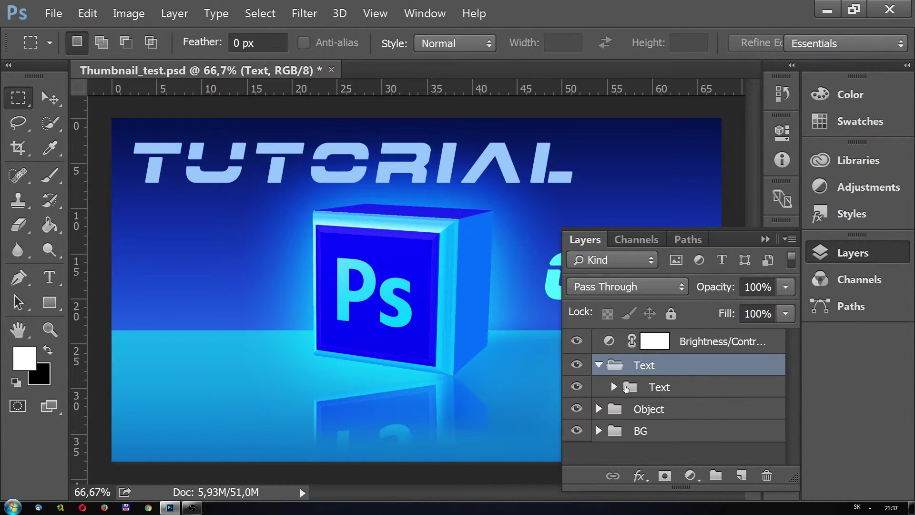
left_click(613, 386)
left_click(791, 239)
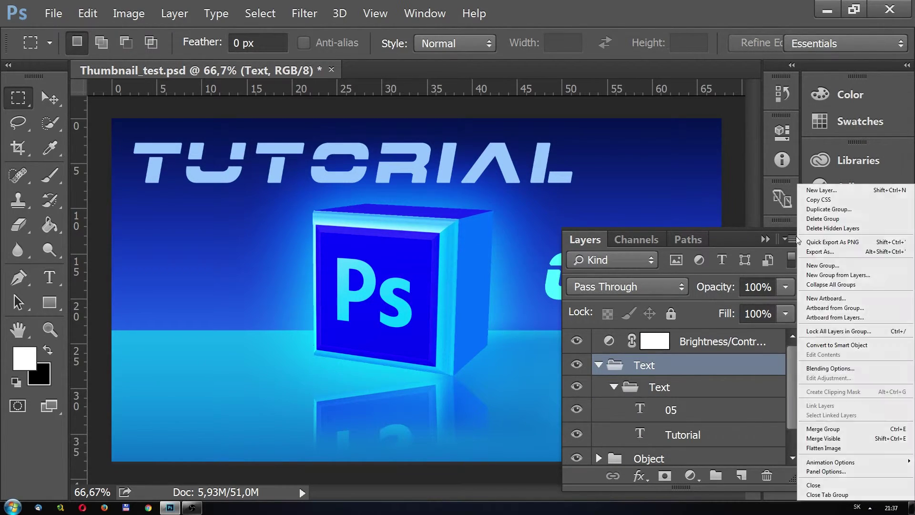
left_click(791, 239)
left_click(614, 387)
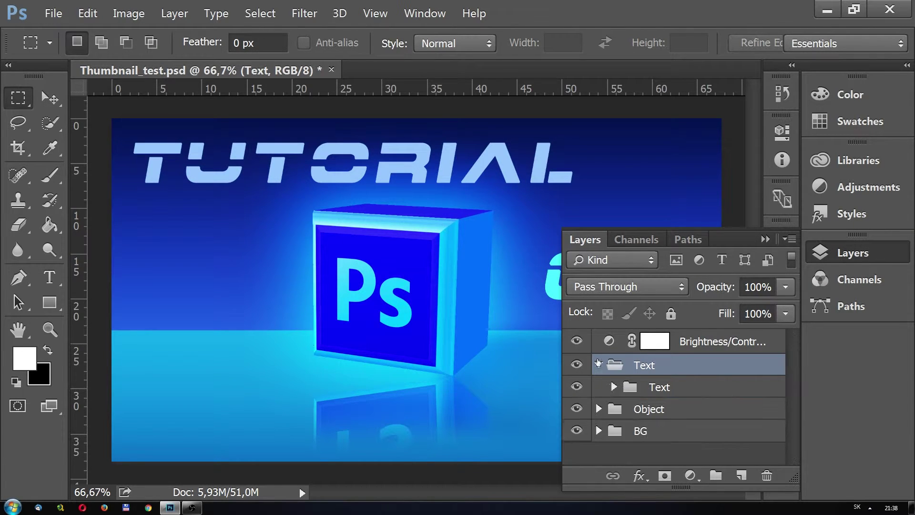
Step: Ungroup the outer and nested Text groups and activate the Move tool
key("ctrl+shift+g")
key("ctrl+shift+g")
left_click(42, 97)
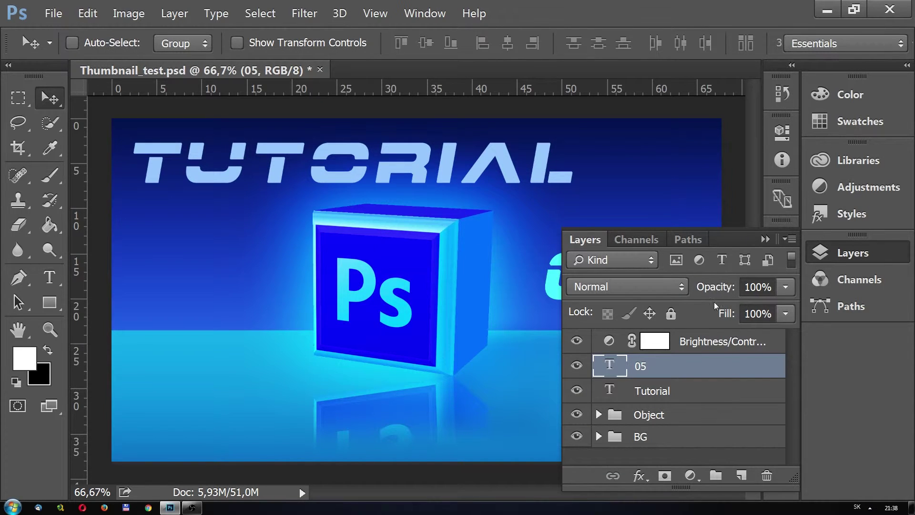
right_click(46, 100)
left_click(55, 104)
Step: Try moving the selected 05 text from different spots on the canvas with Auto-Select off, undoing each move
scroll(222, 291, "up", 1)
scroll(222, 290, "up", 1)
left_click_drag(277, 269, 163, 294)
left_click_drag(388, 251, 337, 273)
left_click_drag(295, 118, 322, 226)
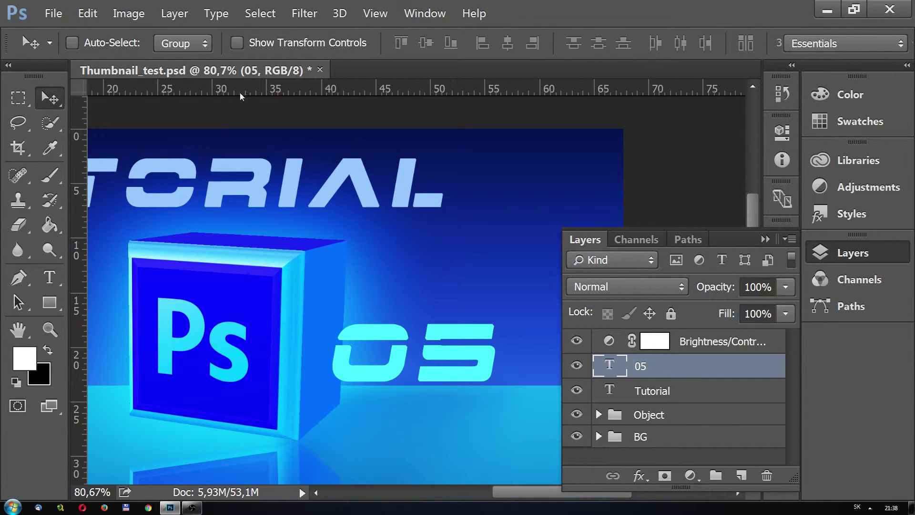
key("ctrl+z")
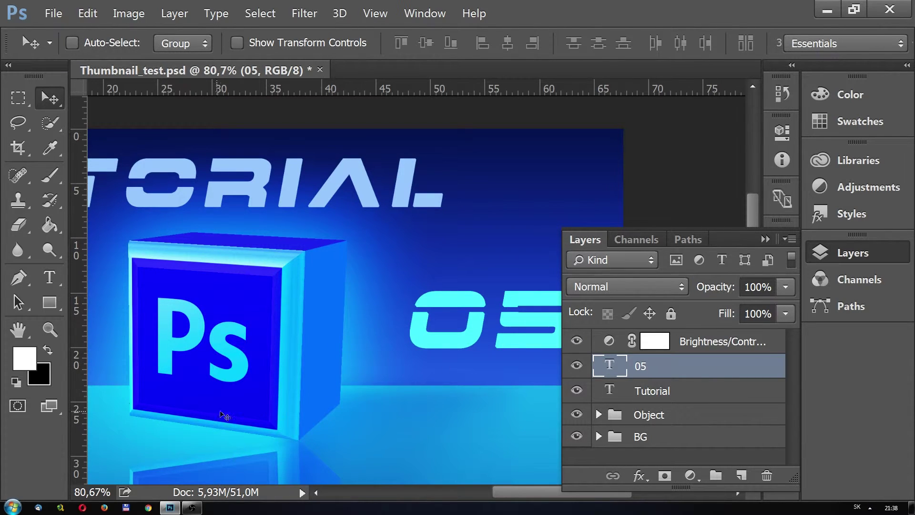
left_click_drag(215, 425, 137, 462)
key("ctrl+z")
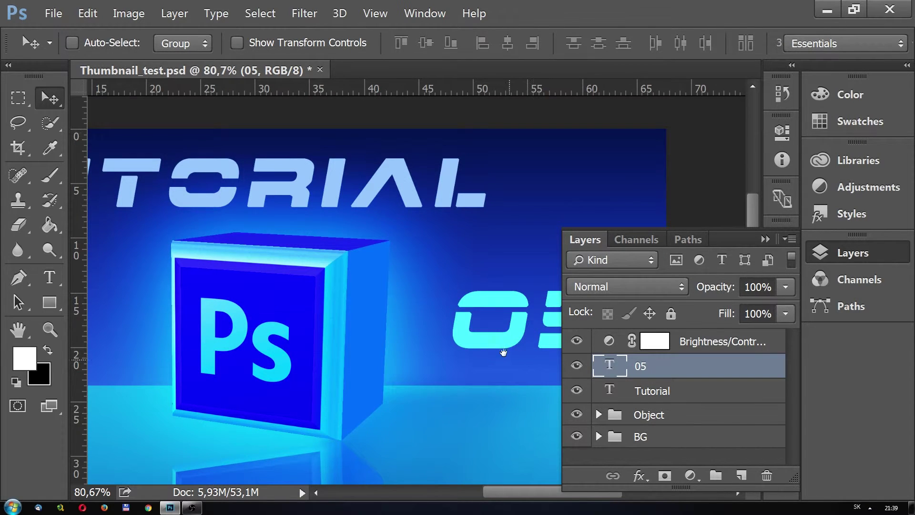
left_click_drag(502, 351, 375, 337)
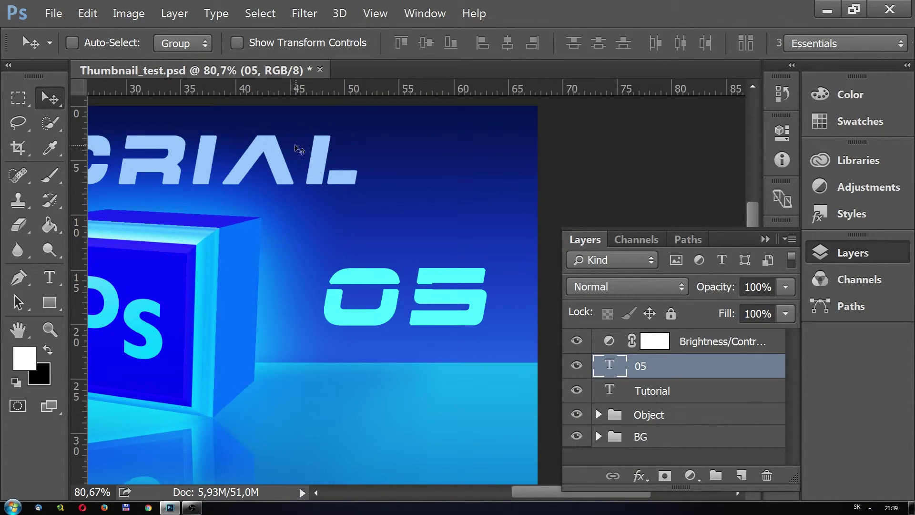
left_click_drag(269, 248, 453, 312)
key("ctrl+z")
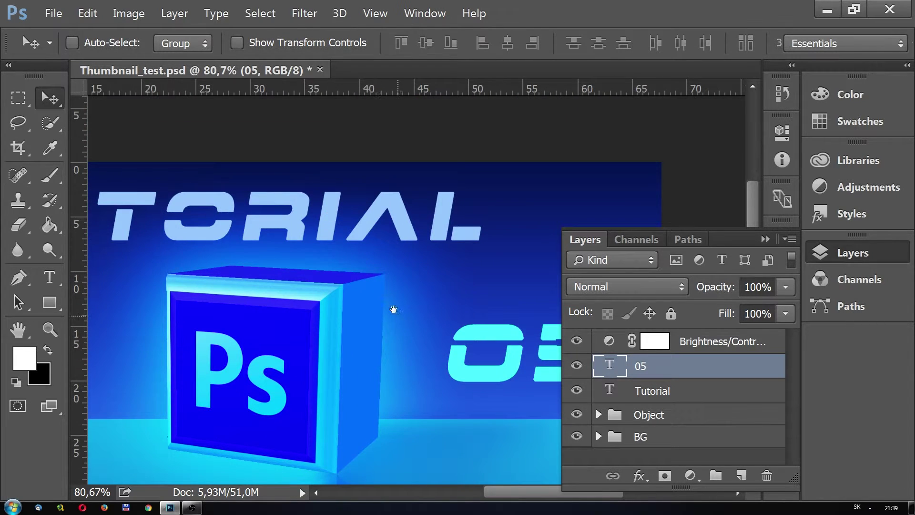
Step: Turn on Auto-Select for the Move tool and set it to Group
left_click(72, 43)
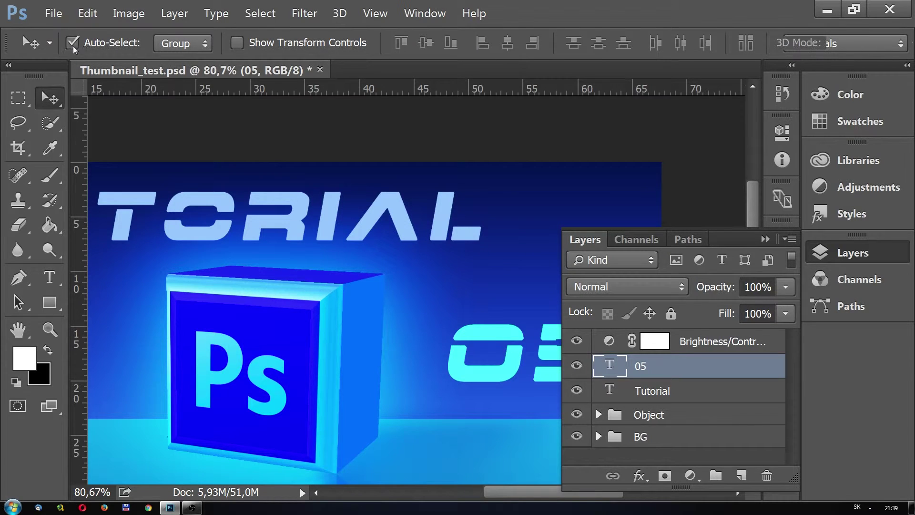
left_click(173, 48)
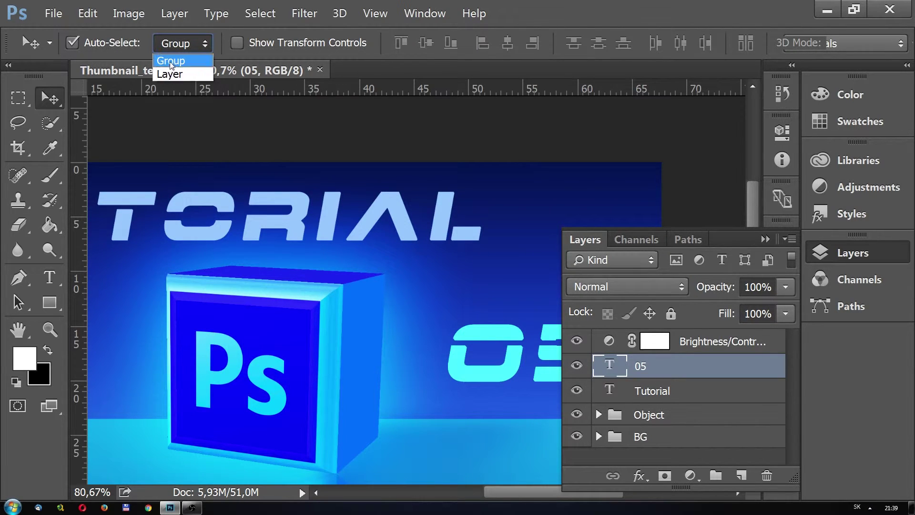
left_click(171, 74)
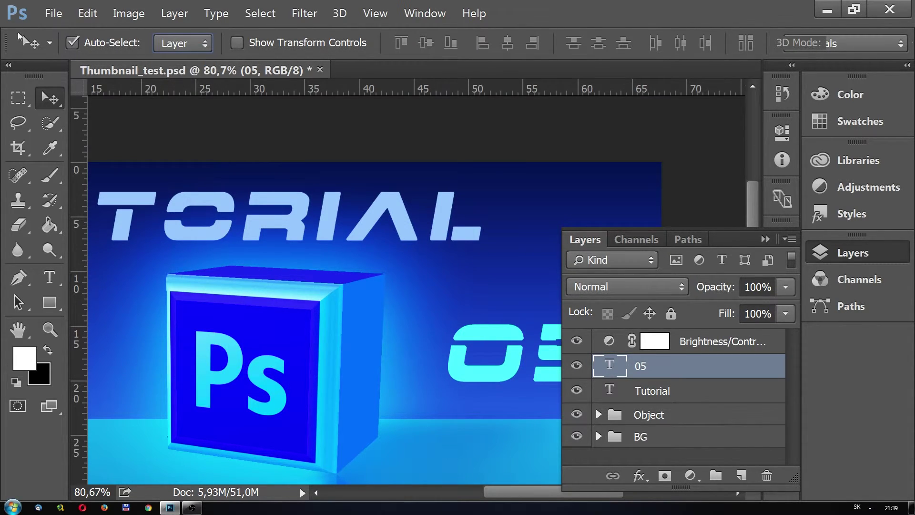
left_click(241, 45)
left_click(196, 47)
left_click(197, 48)
left_click(242, 45)
left_click(187, 45)
left_click(169, 61)
Step: Select the BG group, the Object group, the Tutorial layer and the 05 layer in turn directly on the canvas
left_click(445, 292)
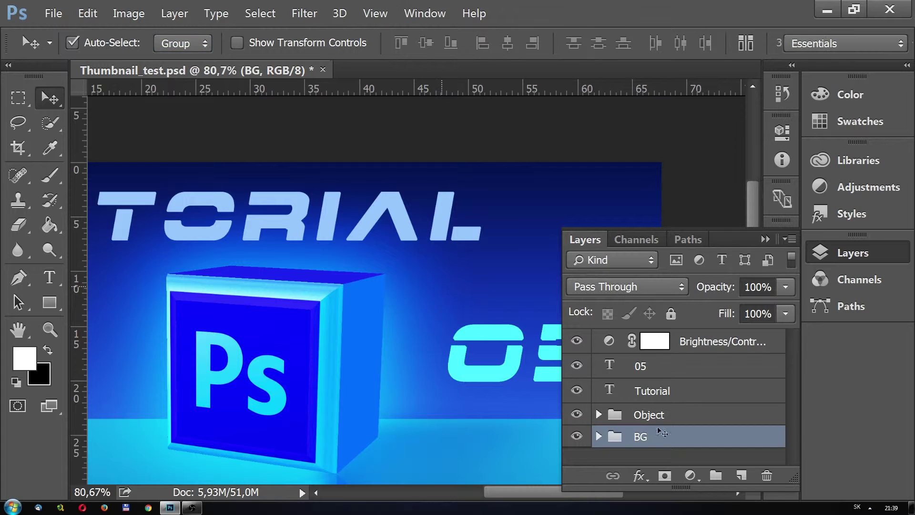
left_click(289, 375)
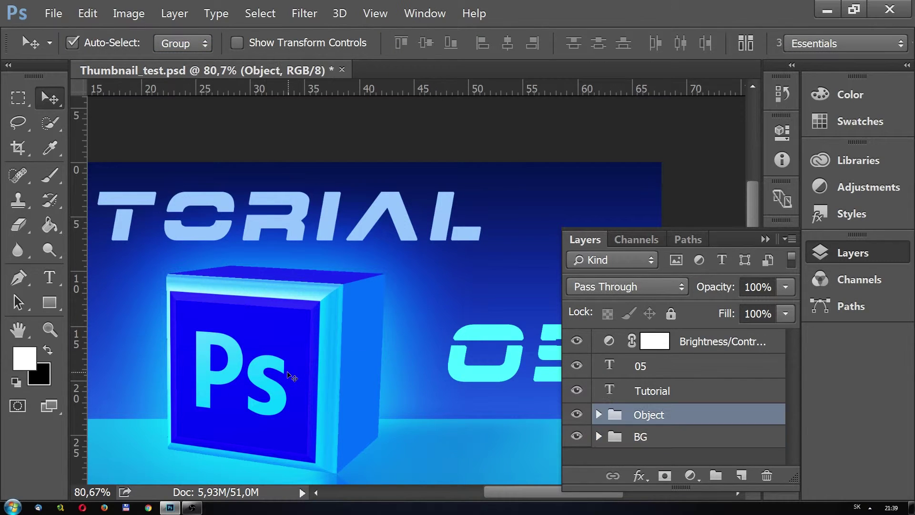
left_click(331, 222)
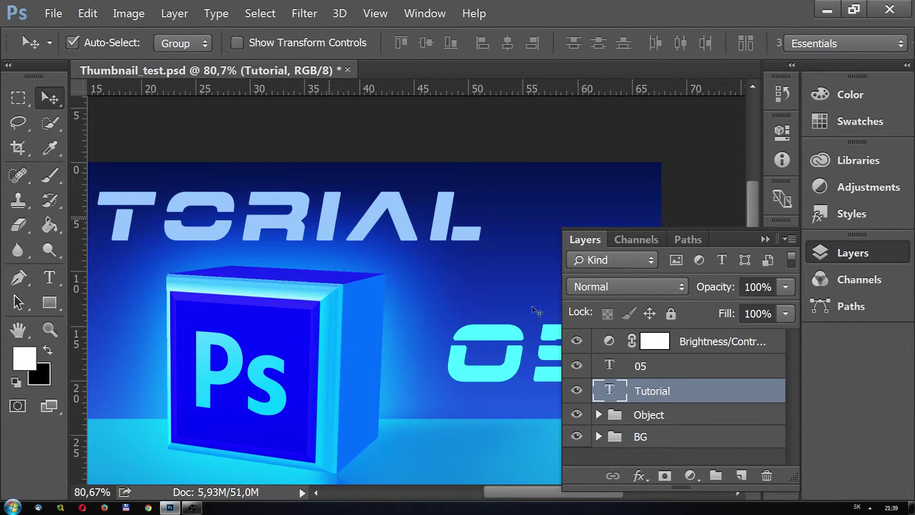
left_click(481, 336)
Step: Set Auto-Select to Layer and pick individual background and shadow layers on the canvas, ending with BottomBG
left_click(190, 43)
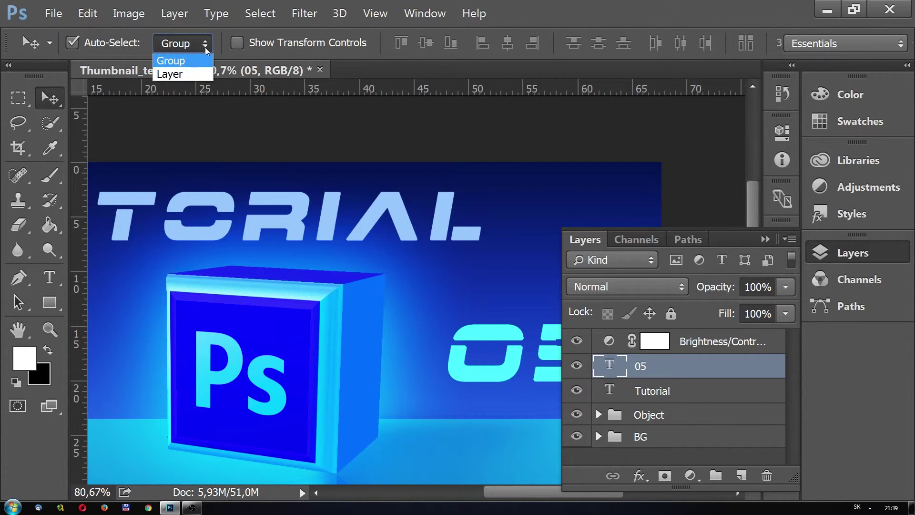
left_click(168, 74)
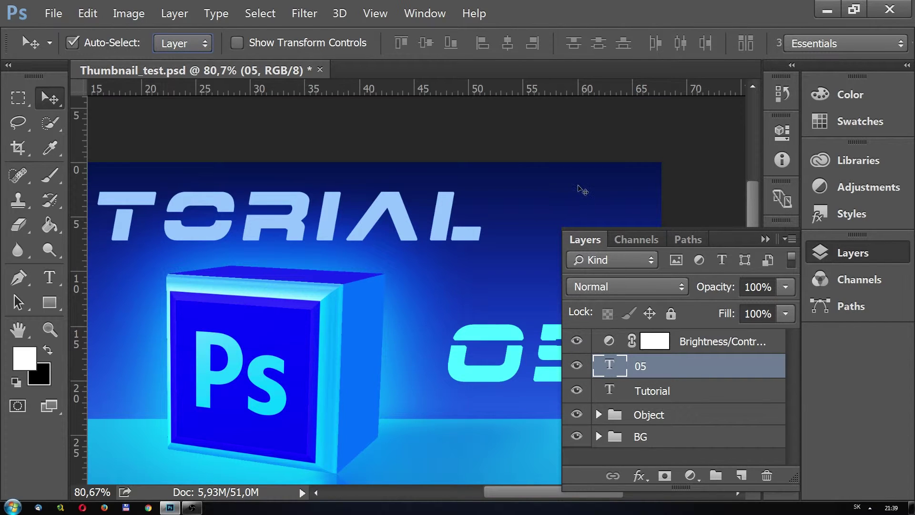
left_click(586, 199)
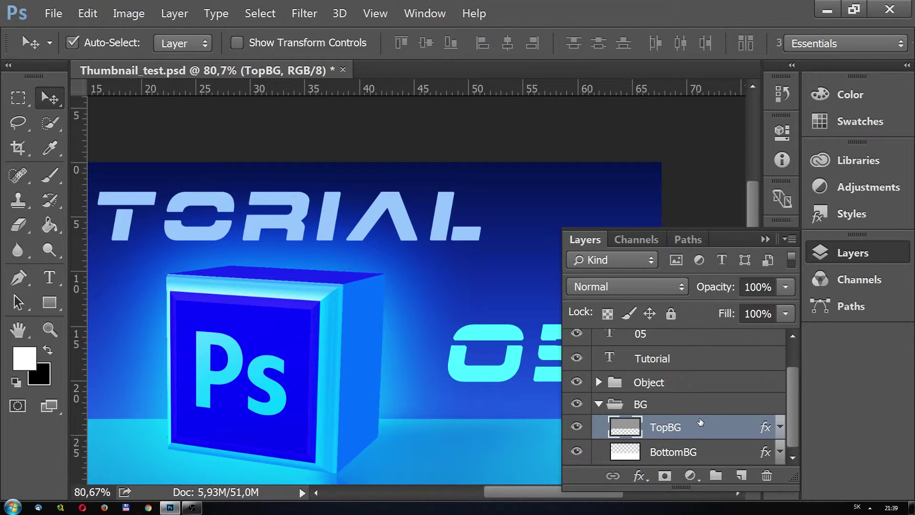
left_click(502, 462)
scroll(464, 394, "down", 4)
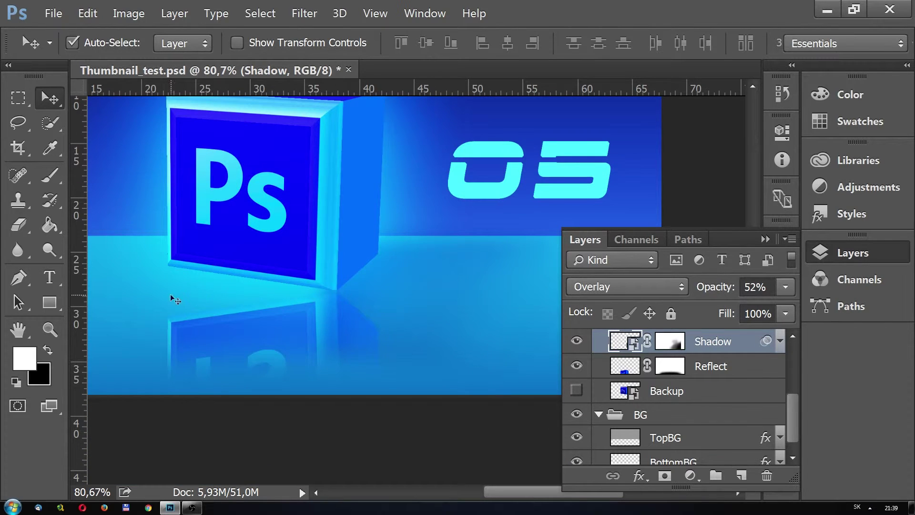
left_click_drag(172, 299, 389, 306)
left_click(201, 290)
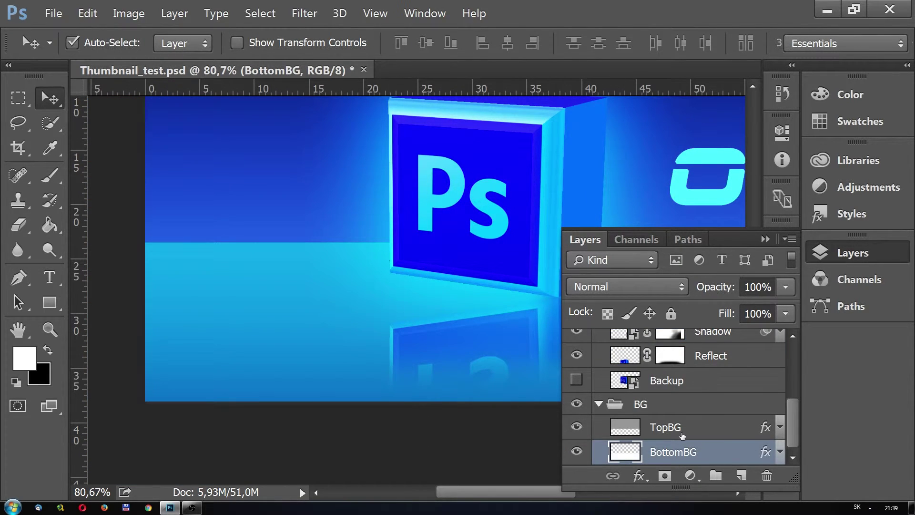
Step: Set Auto-Select back to Group, pick the BG group on the canvas, and collapse the BG and Object groups
left_click(204, 43)
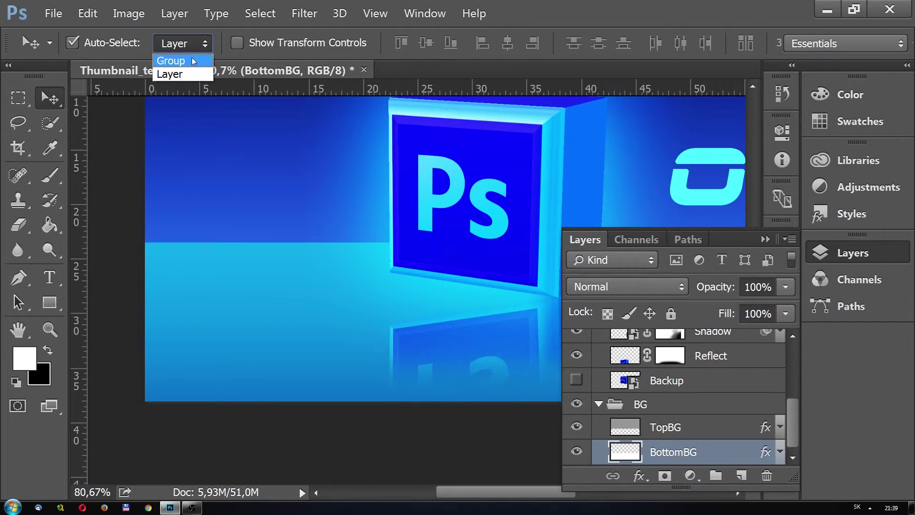
left_click(174, 57)
left_click(272, 216)
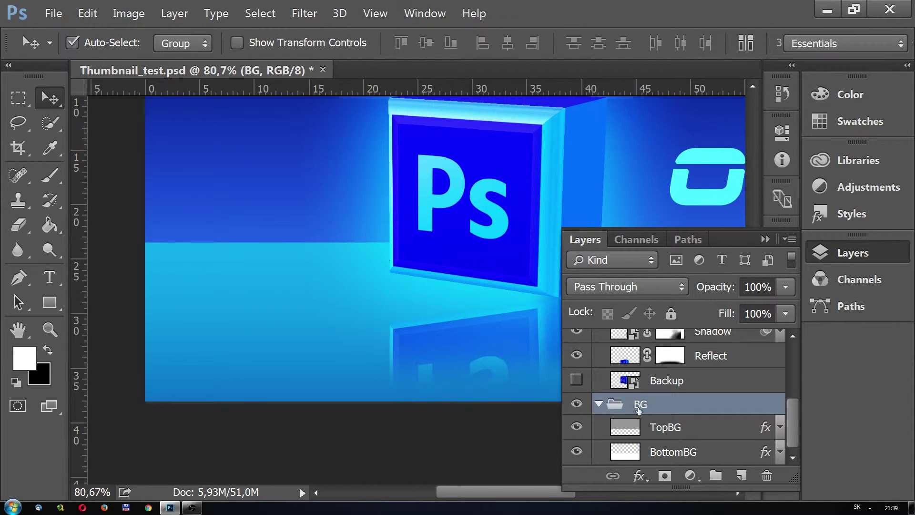
left_click(598, 404)
scroll(619, 417, "up", 1)
left_click(599, 359)
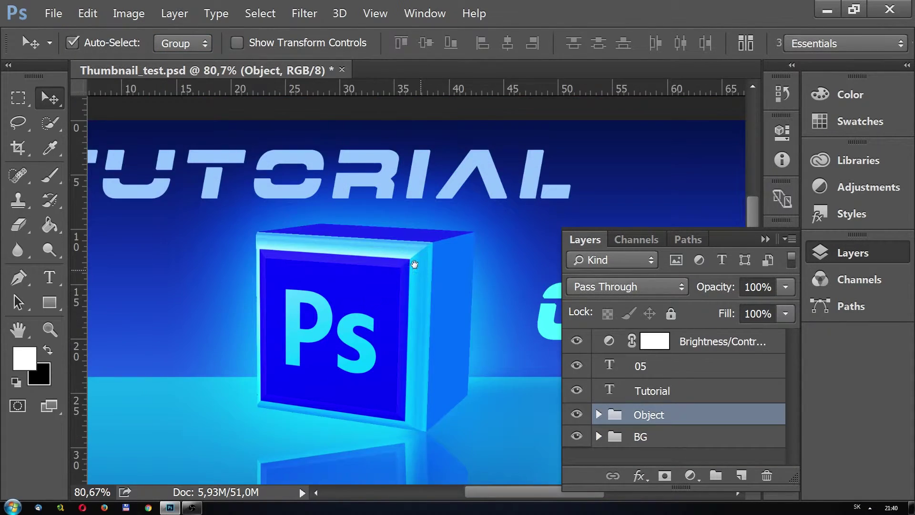
Step: Select the 05 layer and turn on Show Transform Controls for it
left_click_drag(414, 264, 349, 272)
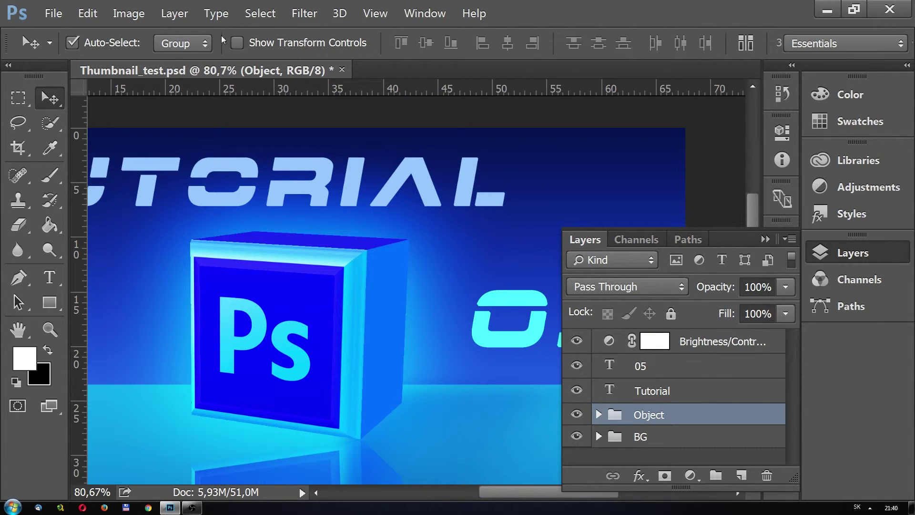
left_click(713, 367)
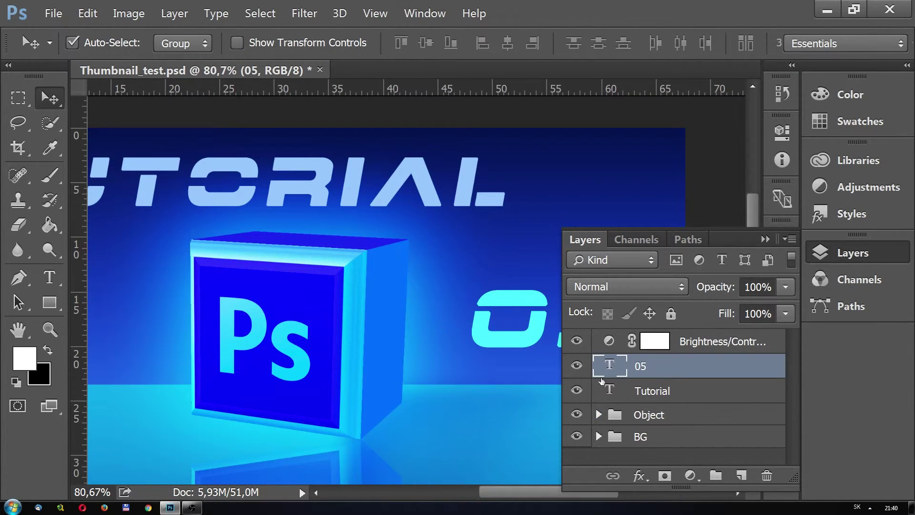
left_click_drag(428, 301, 233, 281)
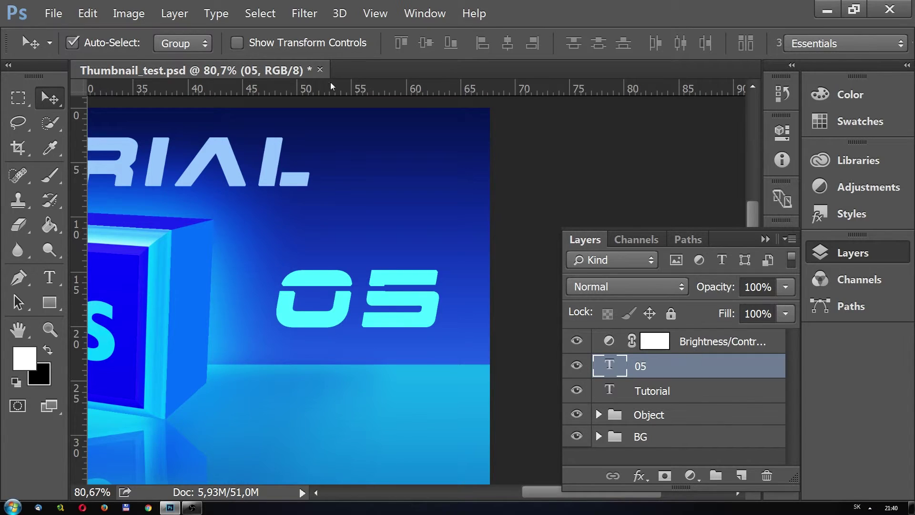
left_click(237, 43)
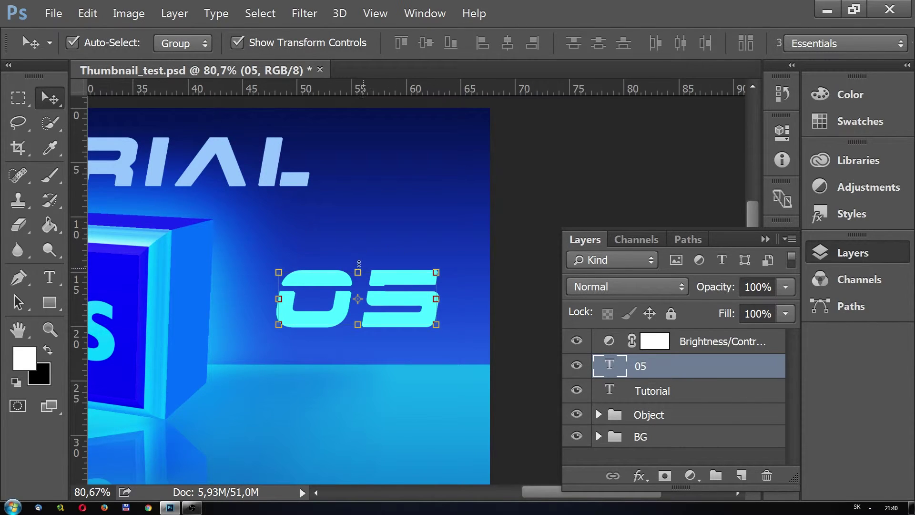
Step: Try stretching the 05 text to about 140% width and 189% height and rotating it about -61°, then cancel the transform
key("ctrl+t")
left_click_drag(361, 209, 353, 123)
left_click_drag(435, 233, 513, 235)
left_click_drag(243, 335, 410, 436)
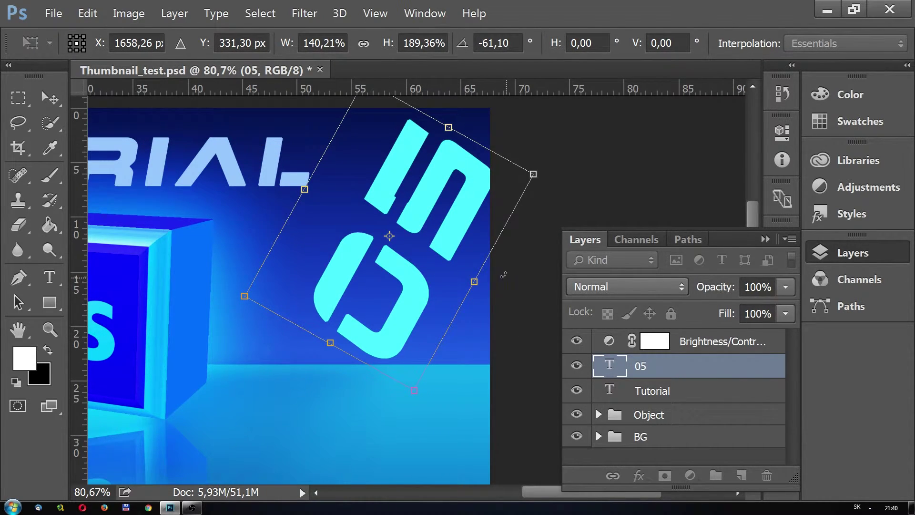
key("Escape")
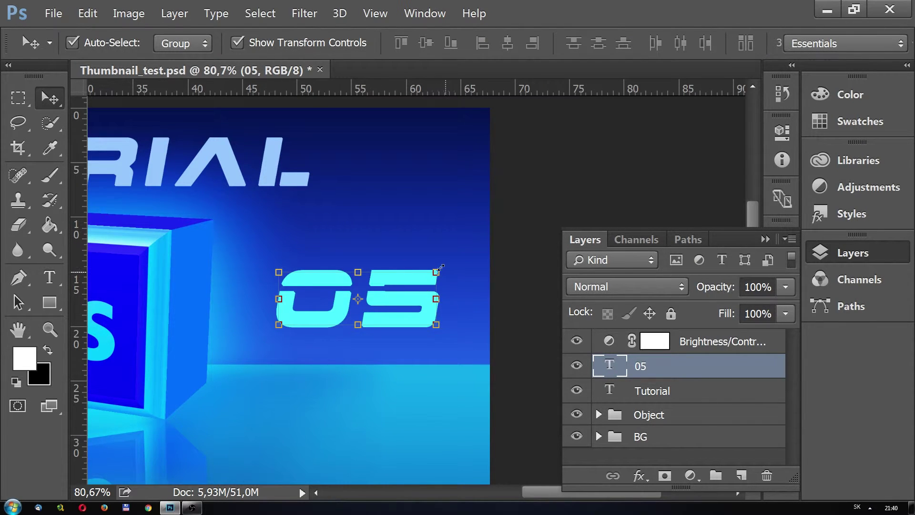
Step: Enlarge the 05 text with its transform controls to about 184% width and 231% height, then undo the scaling
left_click_drag(439, 269, 322, 313)
left_click_drag(349, 259, 502, 131)
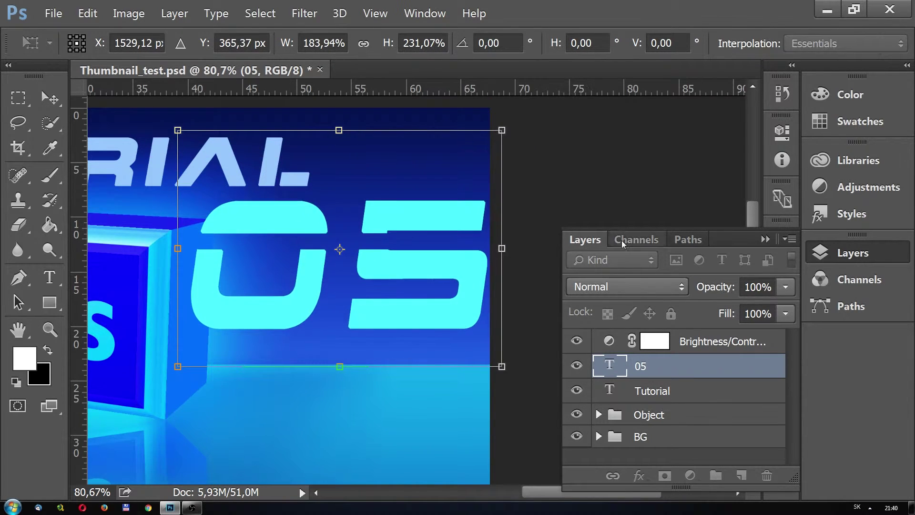
key("Return")
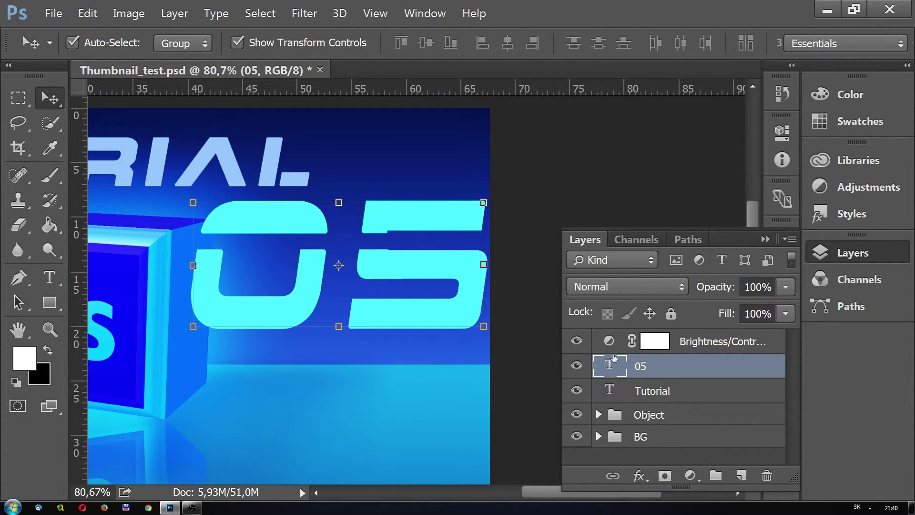
key("ctrl+z")
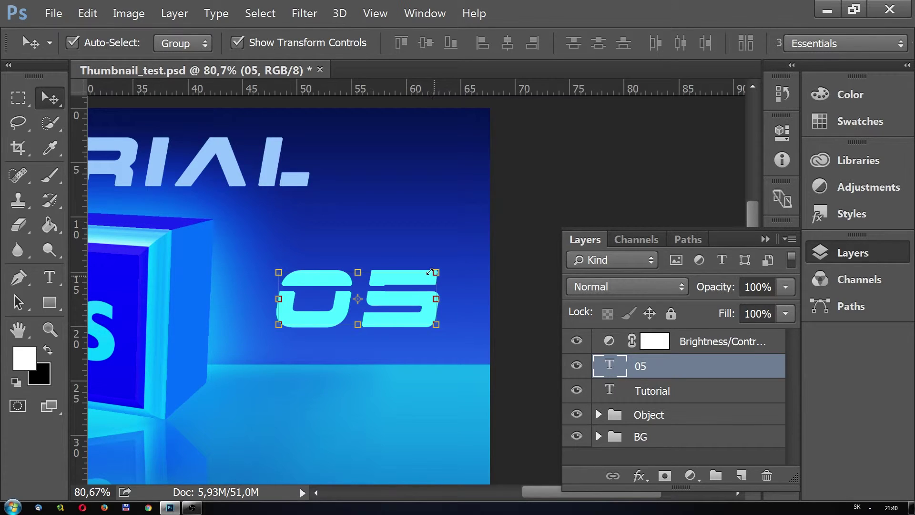
Step: Open Free Transform on the 05 text, leave it without changes, and turn off Show Transform Controls
key("ctrl+t")
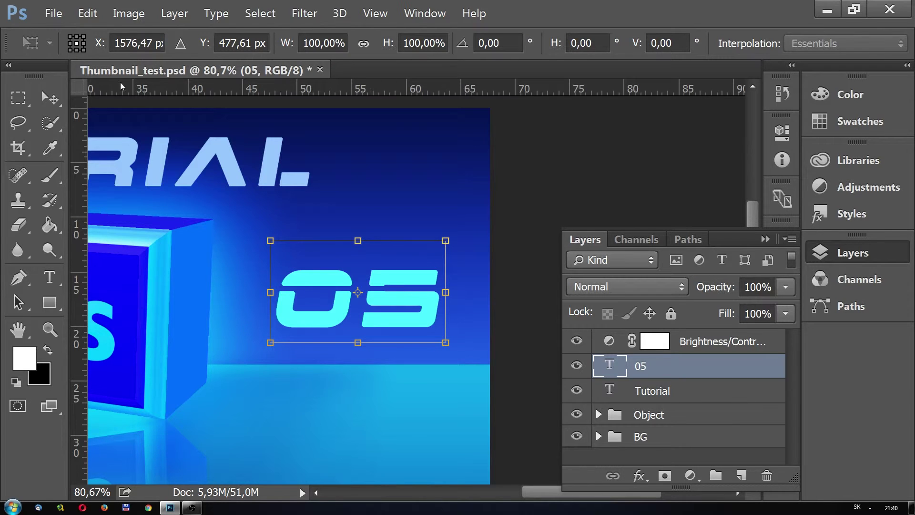
key("Return")
left_click(238, 43)
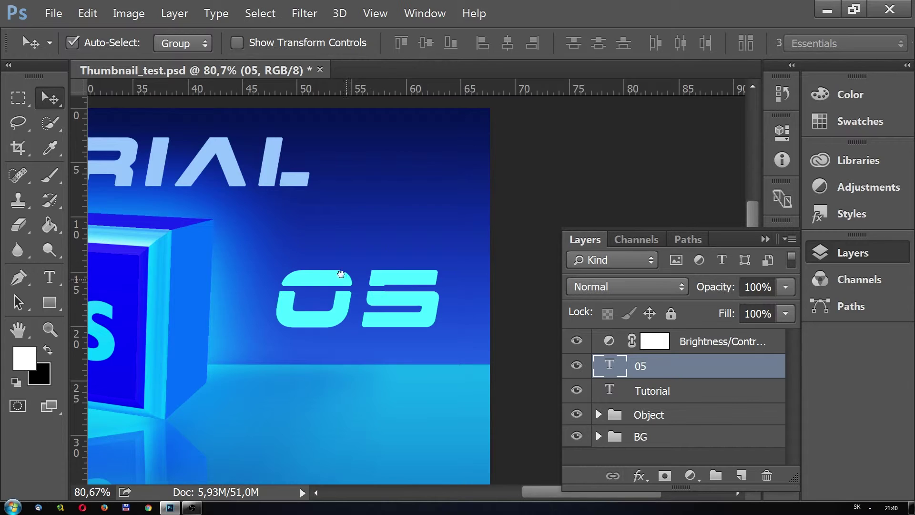
Step: Select the Tutorial layer and the 05 layer in turn, then try resizing the 05 text with Free Transform and cancel
left_click_drag(339, 274, 521, 278)
left_click(674, 392)
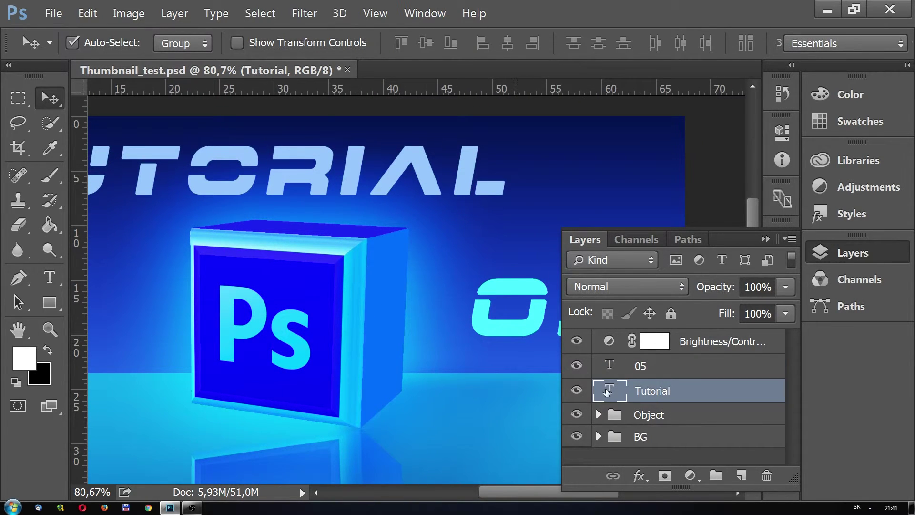
left_click(640, 366)
left_click_drag(529, 322, 413, 318)
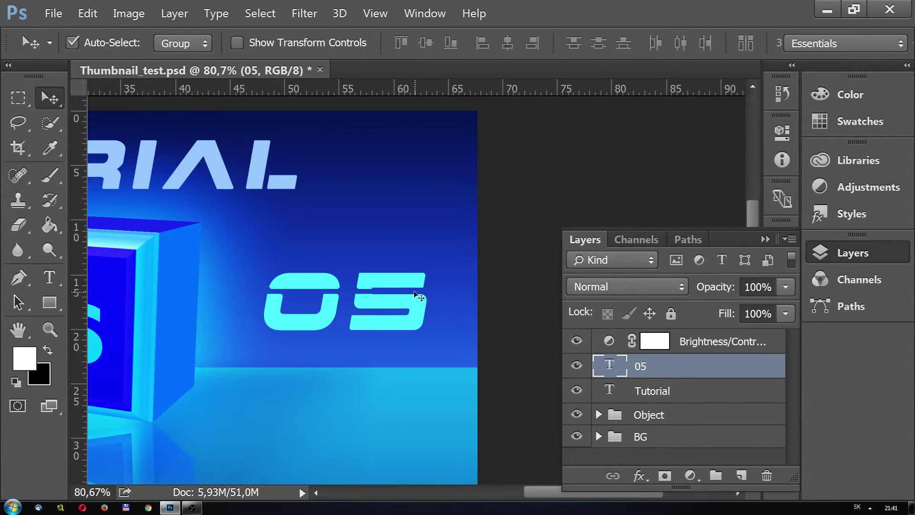
key("ctrl+t")
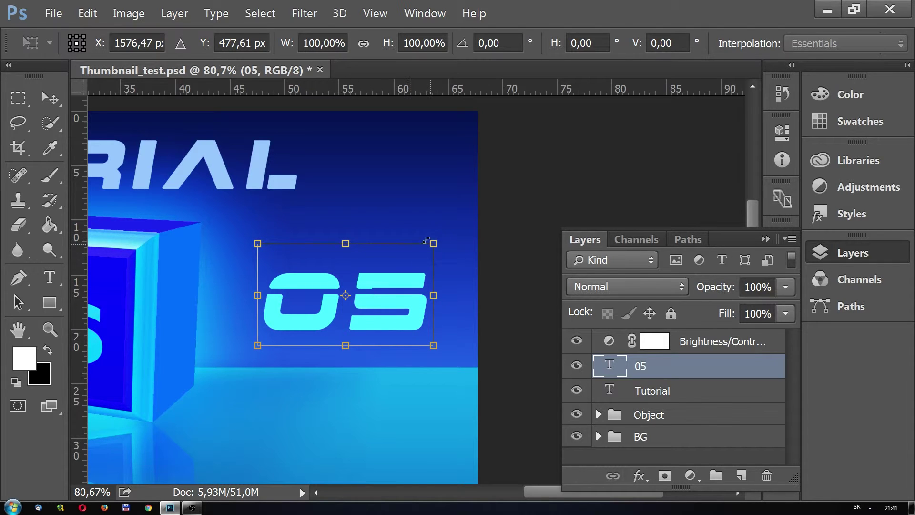
left_click_drag(433, 244, 414, 200)
key("Escape")
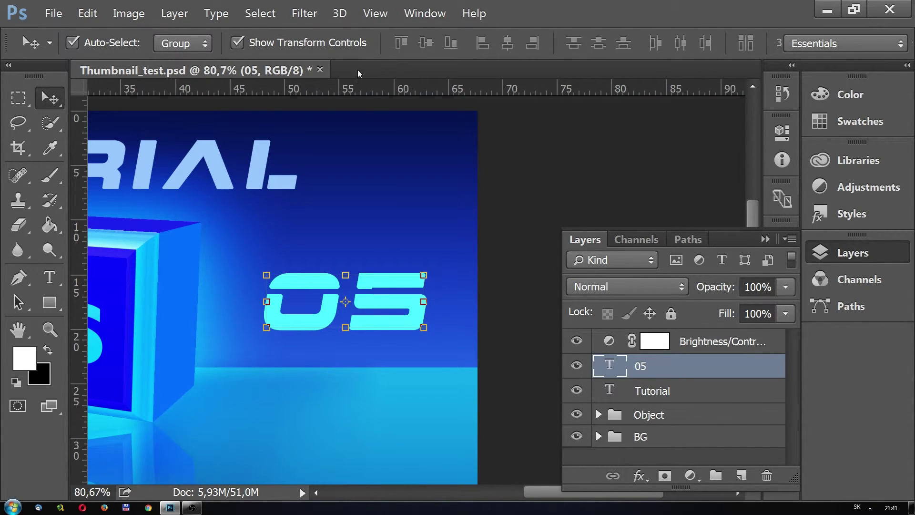
Step: Toggle Show Transform Controls off and on to compare the 05 text, finishing with the option turned off
left_click(237, 43)
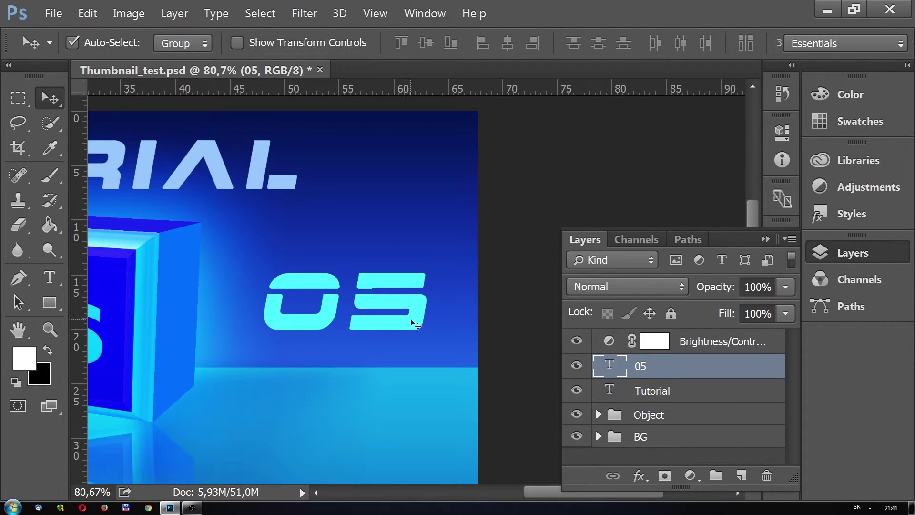
left_click(237, 43)
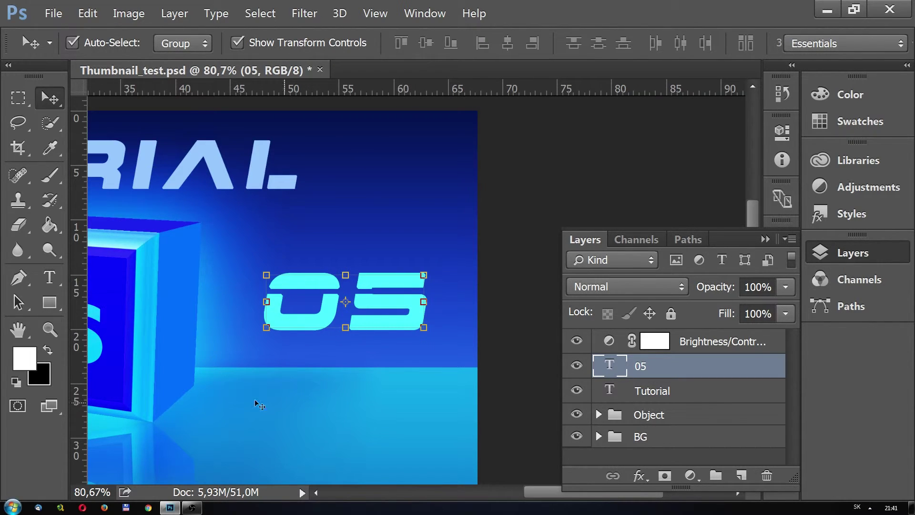
left_click(237, 44)
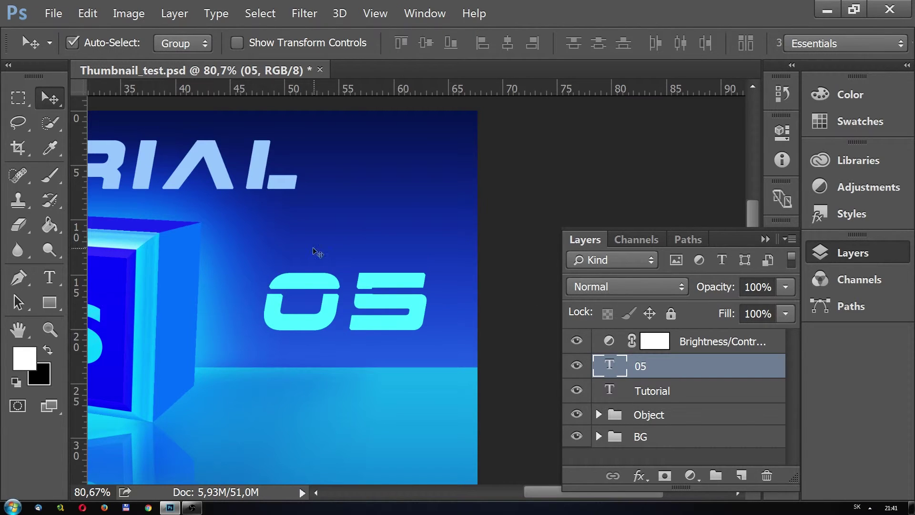
Step: Open Free Transform on the 05 text twice, leaving it each time without changes
key("ctrl+t")
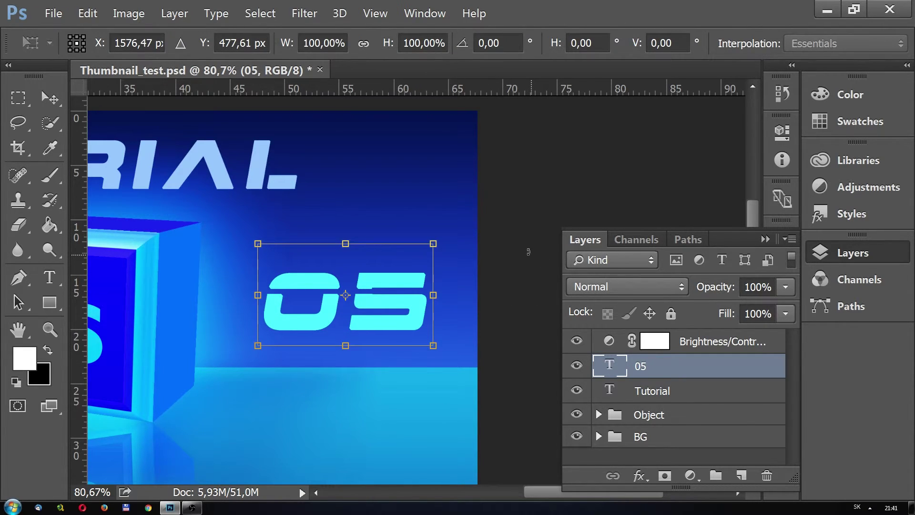
key("Return")
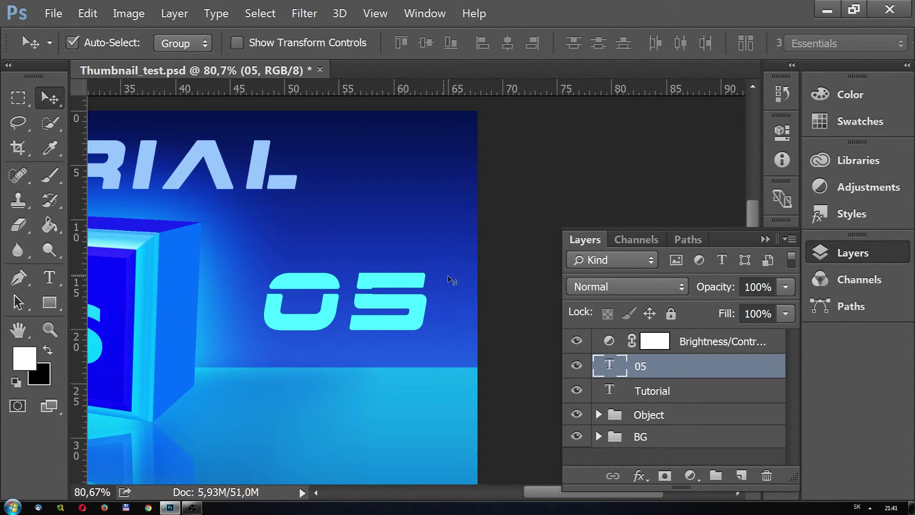
left_click(47, 185)
key("ctrl+t")
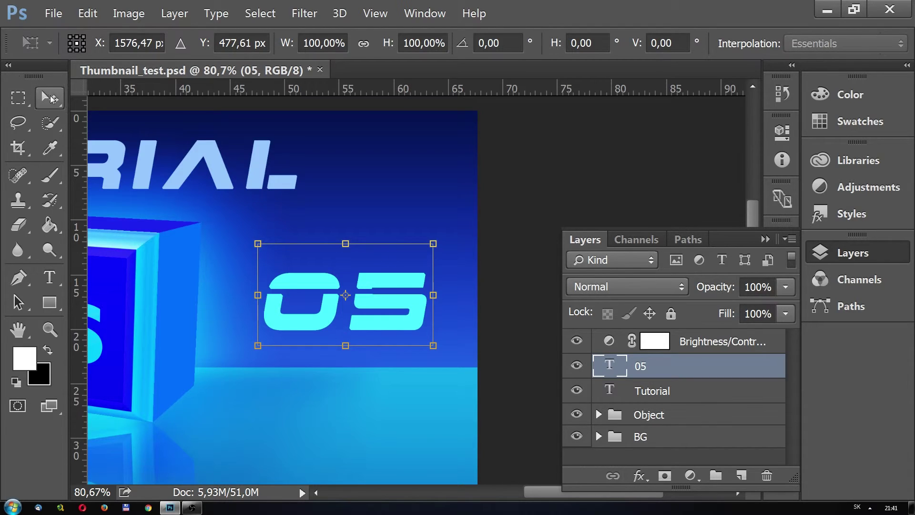
key("Return")
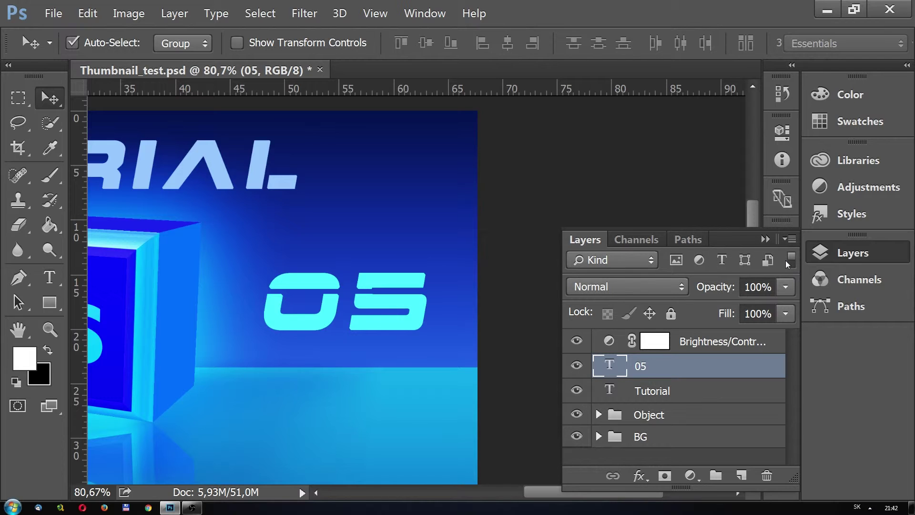
Step: Look through the layer filter types, switching the filter to Name, Effect, Mode and Attribute in turn
left_click(651, 261)
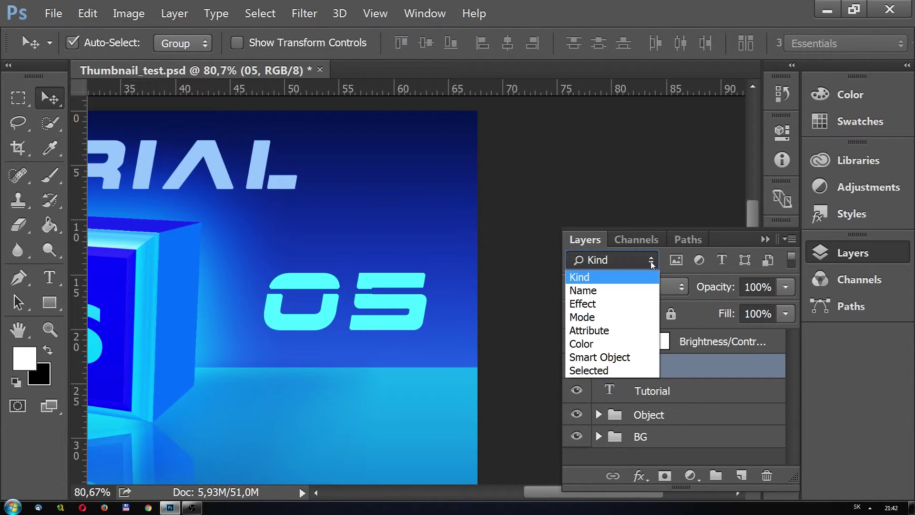
left_click(655, 258)
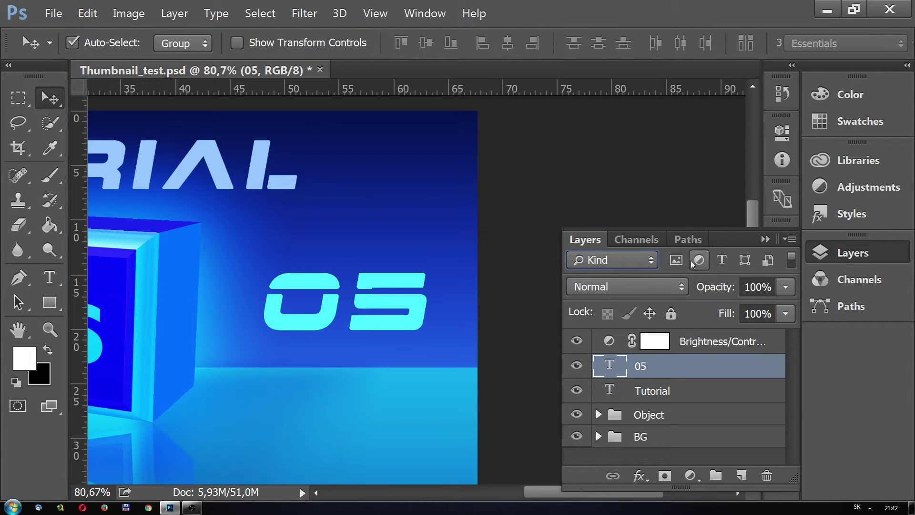
left_click(656, 259)
left_click(653, 260)
left_click(649, 260)
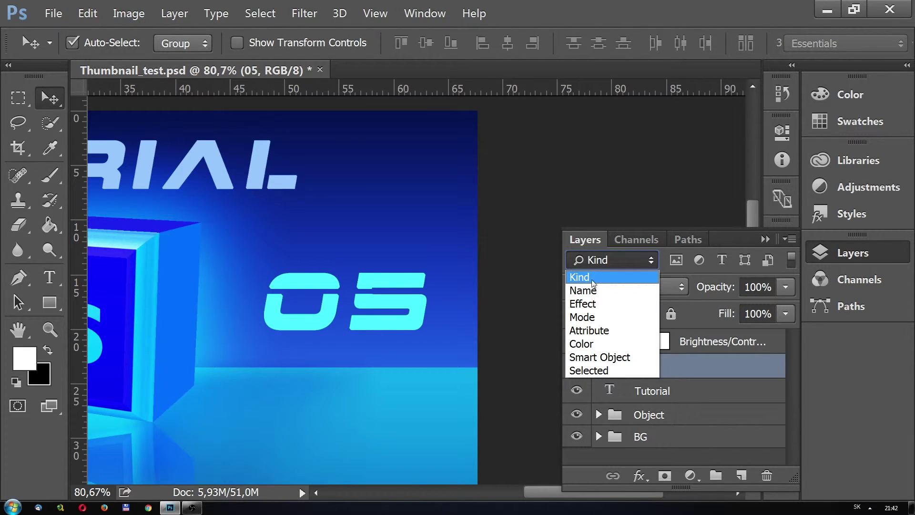
left_click(618, 290)
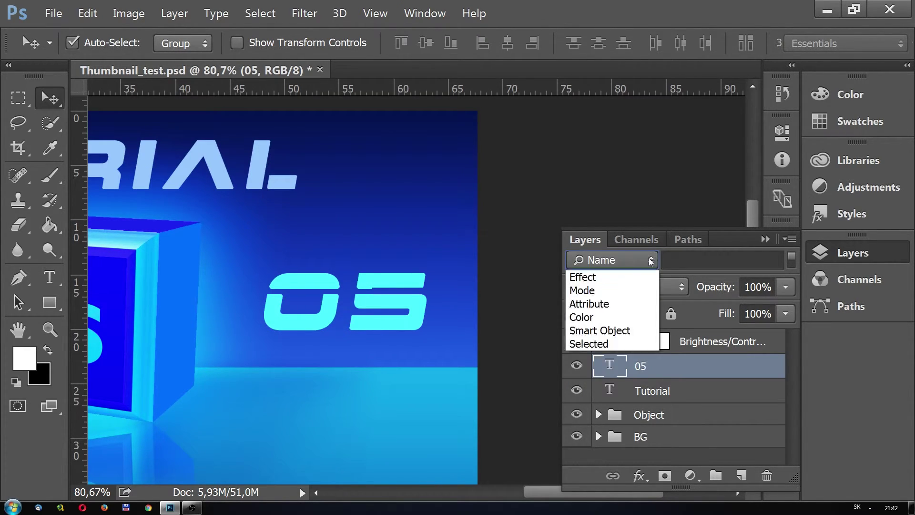
left_click(615, 259)
left_click(599, 303)
left_click(651, 261)
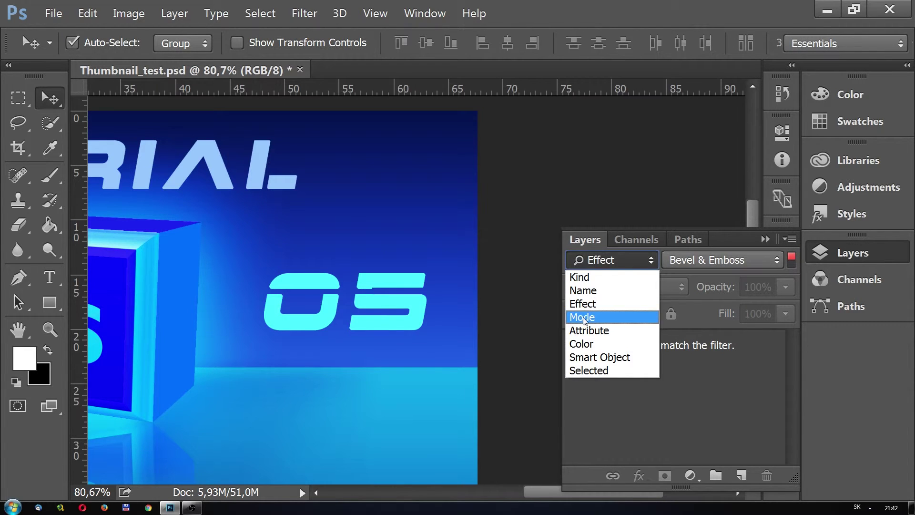
left_click(600, 316)
left_click(615, 260)
left_click(599, 330)
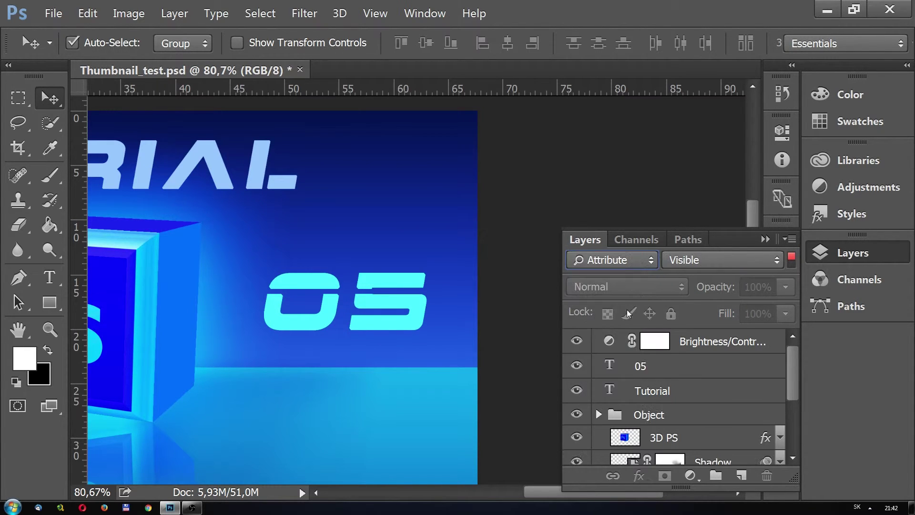
Step: Try the Color, Smart Object and Selected layer filters, and return the filter to Kind
left_click(613, 260)
left_click(598, 344)
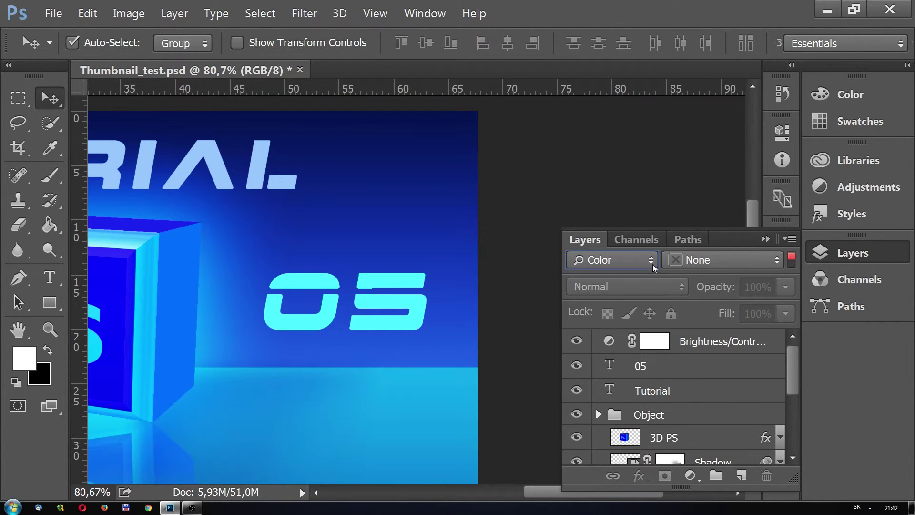
left_click(652, 263)
left_click(599, 357)
left_click(651, 263)
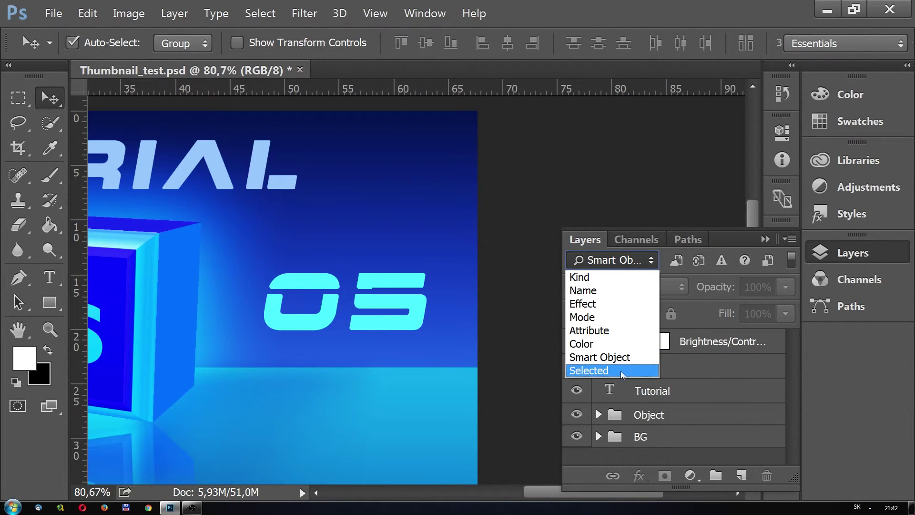
left_click(620, 371)
left_click(652, 263)
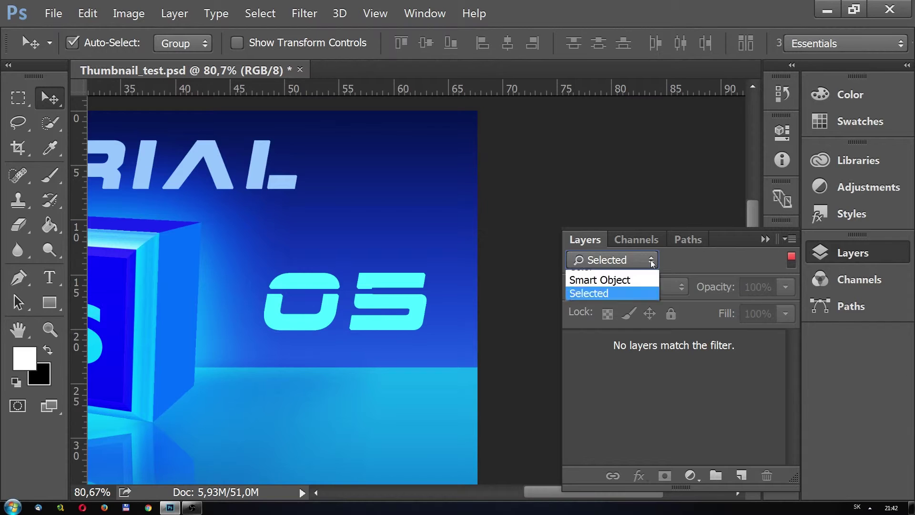
left_click(634, 278)
Step: Select the Tutorial layer, filter the layers by Selected, and set the filter back to Kind
left_click(696, 390)
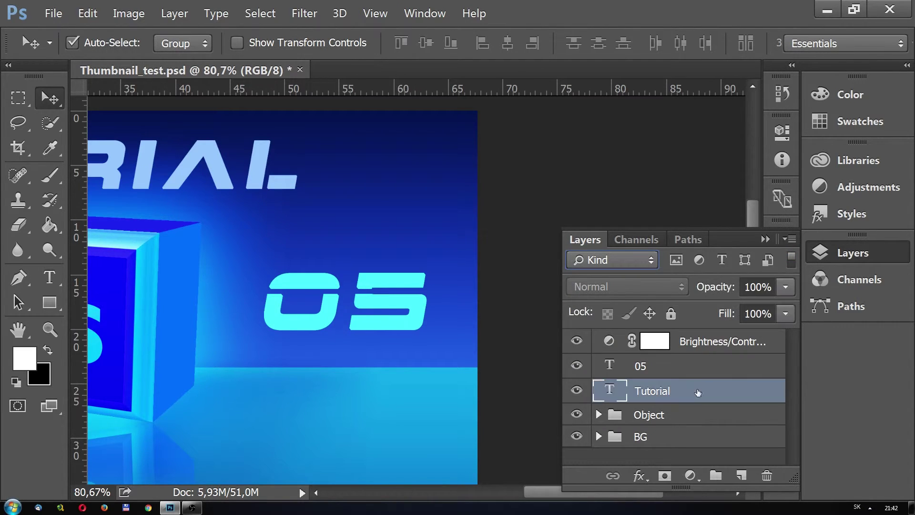
left_click(653, 259)
left_click(620, 371)
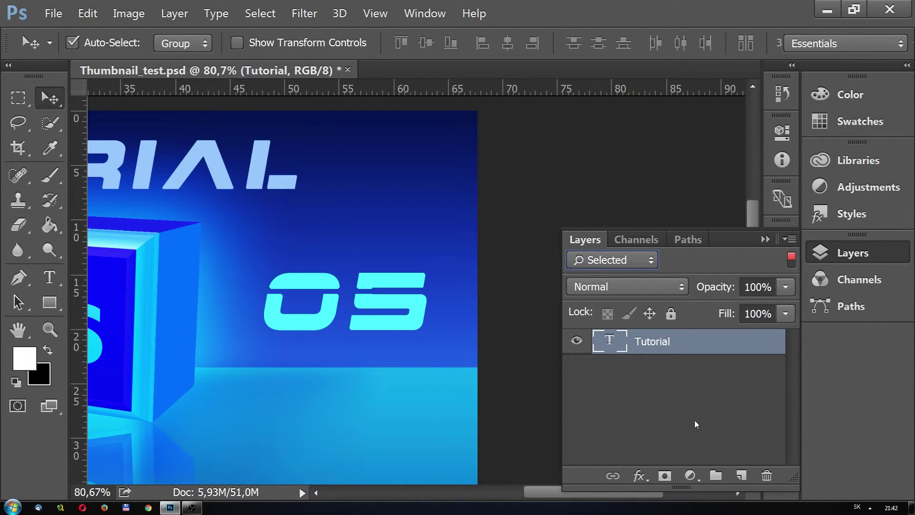
left_click(633, 266)
left_click(619, 277)
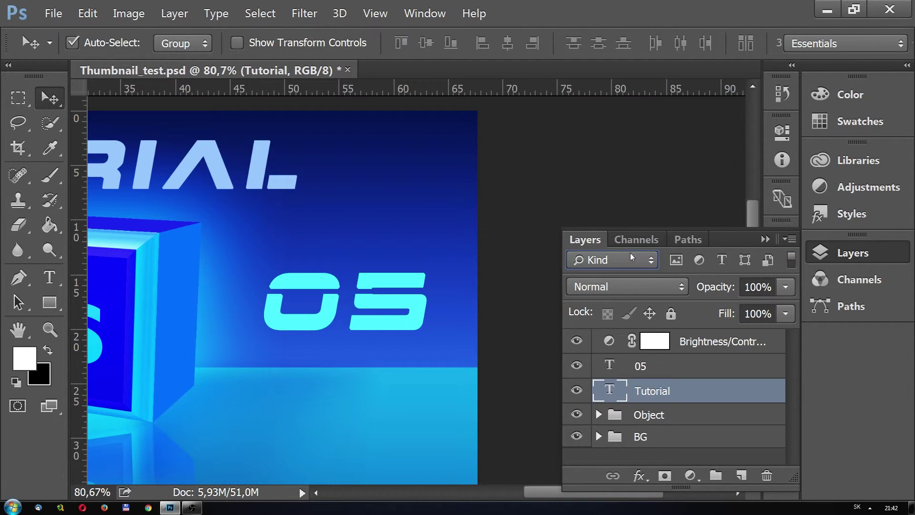
Step: Filter the layers by kind to pixel layers and to adjustment layers, clearing each filter again
left_click(680, 259)
left_click(678, 263)
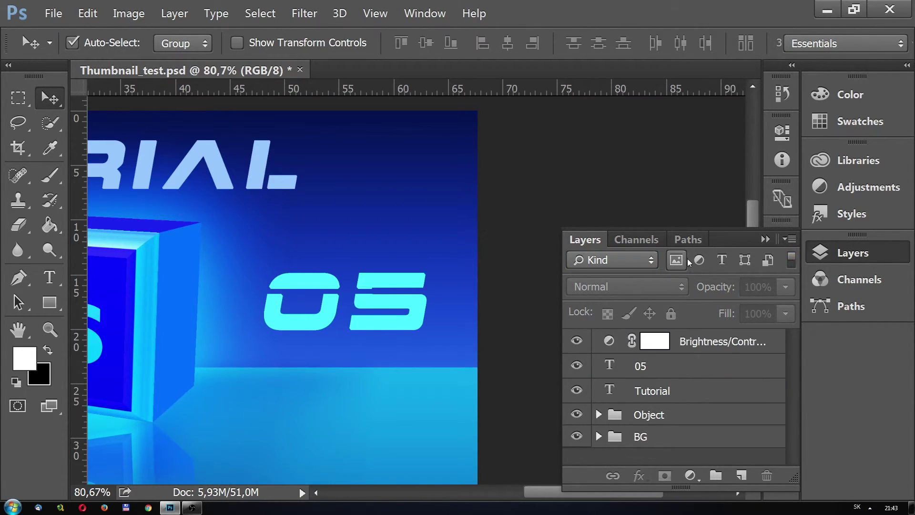
left_click(697, 262)
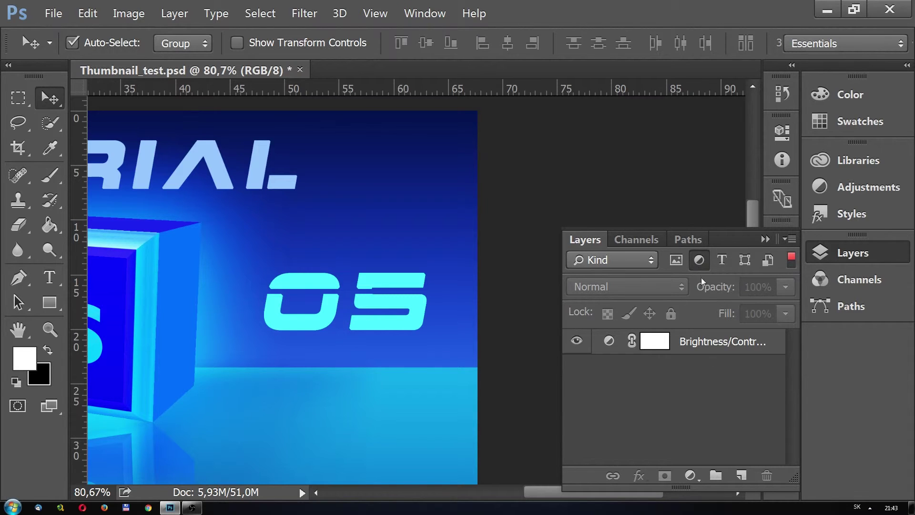
left_click(699, 260)
Step: Filter the layers by kind to type layers and to shape layers, clearing each filter again
left_click(722, 259)
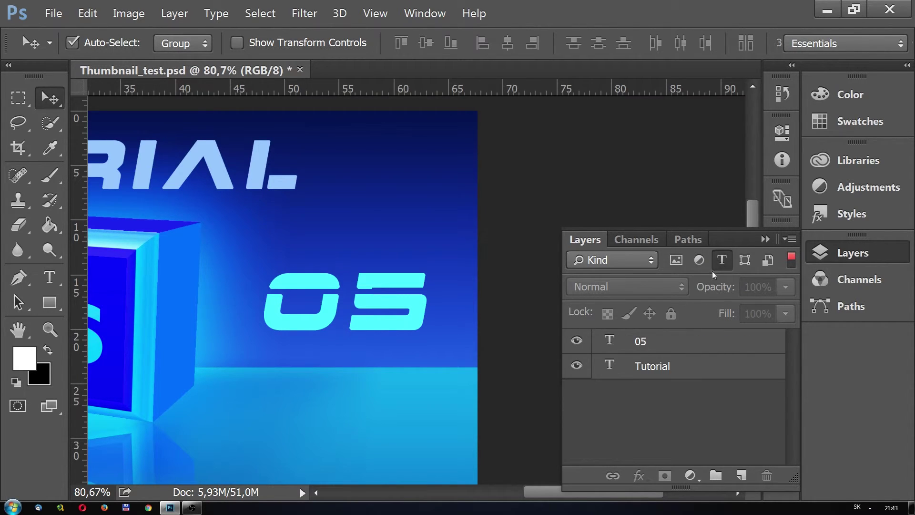
left_click(731, 262)
left_click(744, 261)
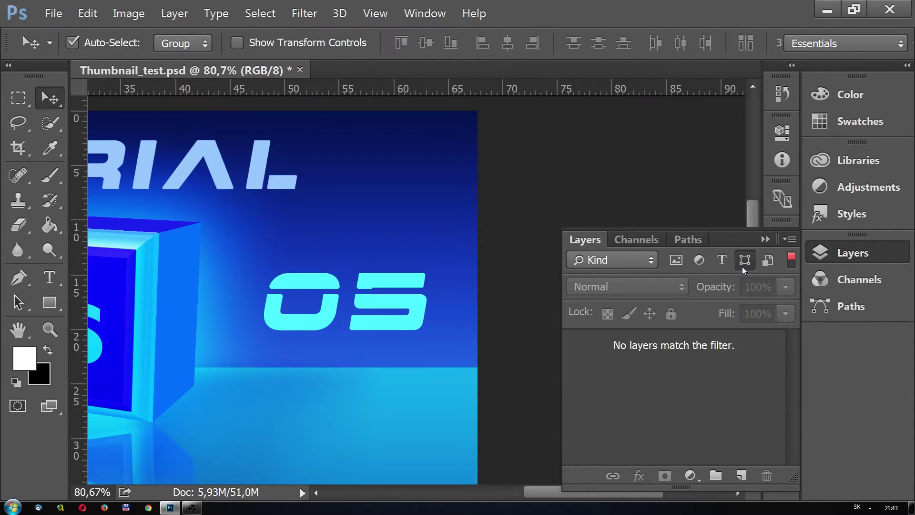
left_click(743, 262)
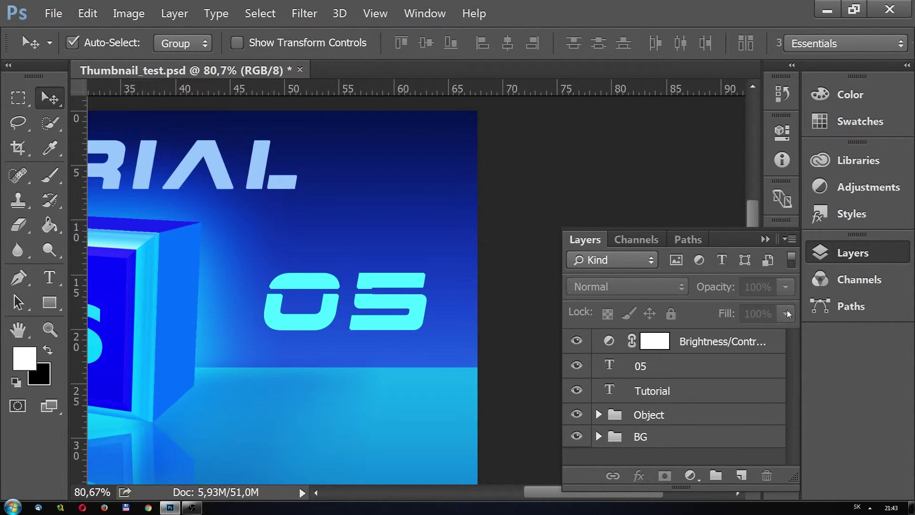
left_click(767, 260)
Step: Expand the BG group to look through its layers and collapse it again
left_click_drag(475, 286, 667, 231)
left_click_drag(233, 229, 282, 242)
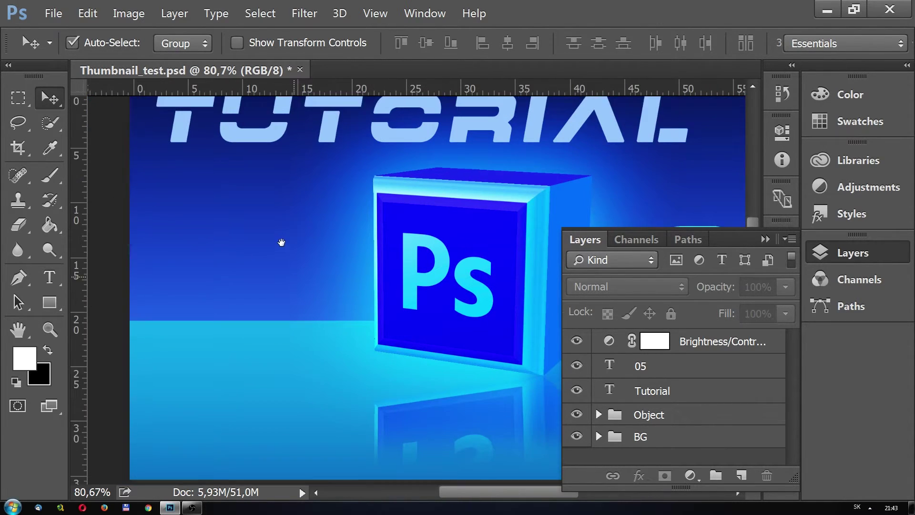
left_click(599, 436)
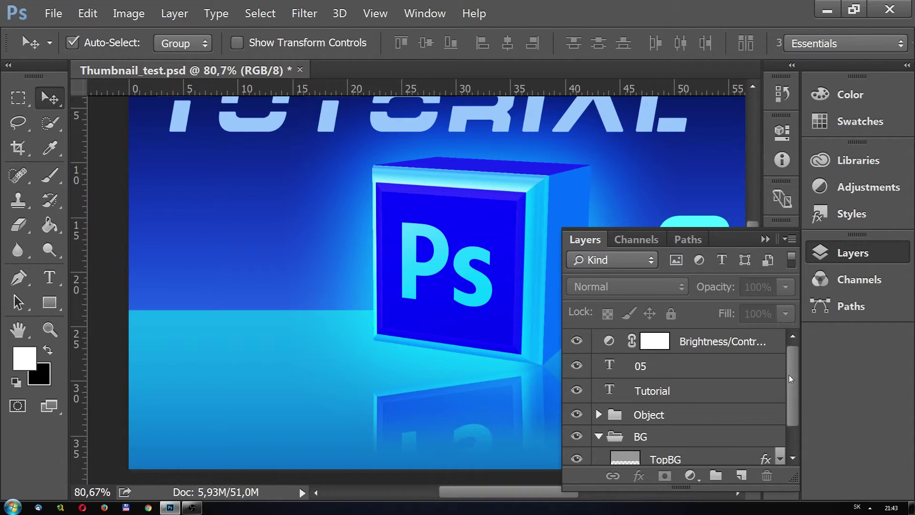
left_click_drag(789, 378, 794, 441)
left_click(598, 404)
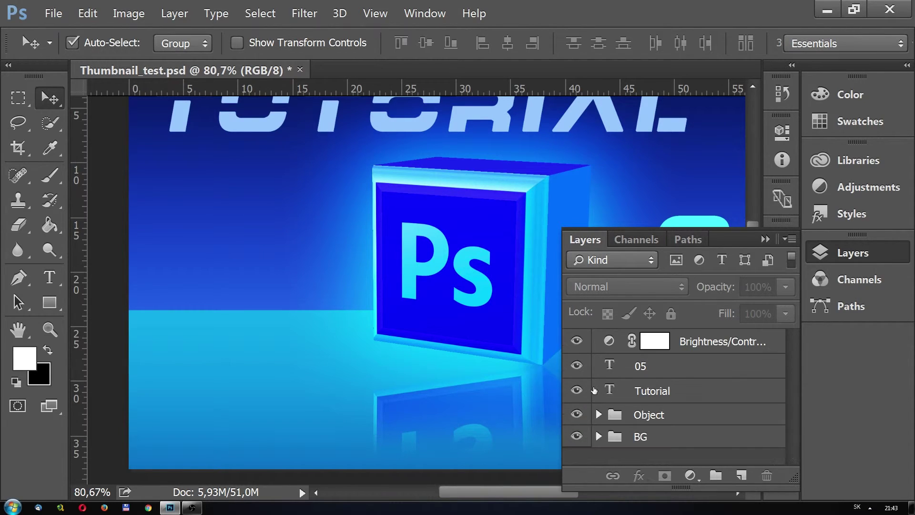
Step: Expand the Object group and select the layer mask of its Reflect layer
left_click(598, 389)
left_click(599, 414)
left_click_drag(788, 363, 792, 426)
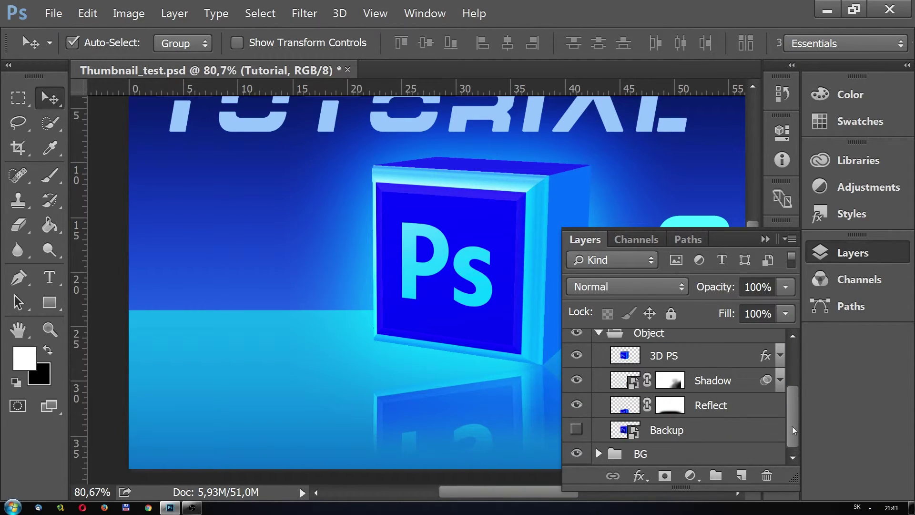
left_click(725, 409)
left_click_drag(490, 350, 382, 293)
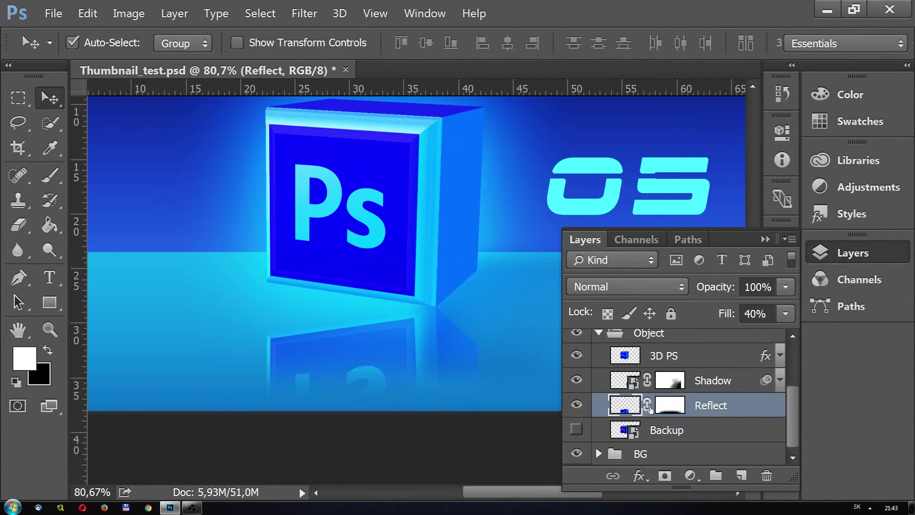
left_click(669, 409)
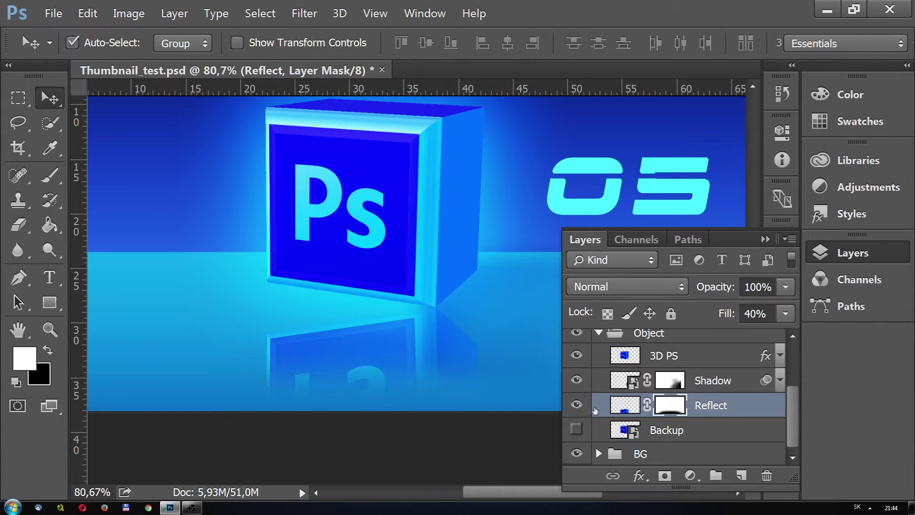
Step: Disable the Reflect layer's mask to view the whole reflection, and enable the mask again
right_click(667, 404)
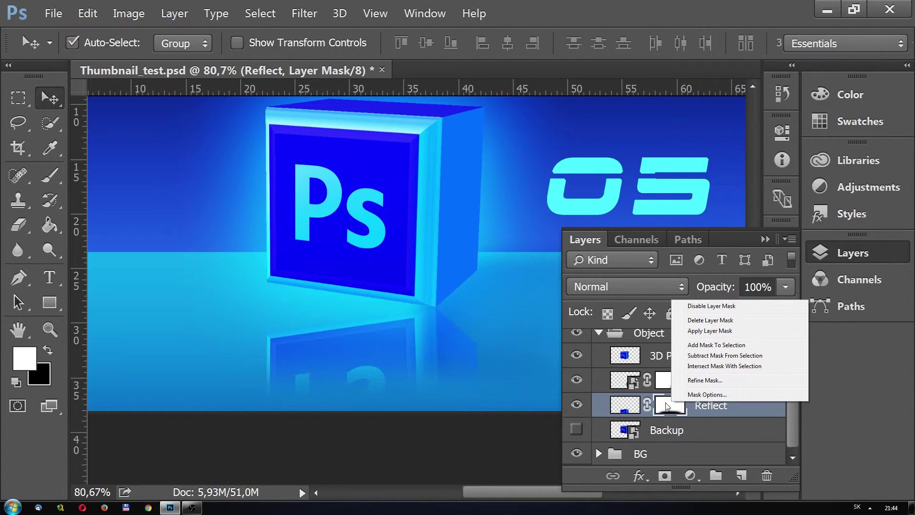
left_click(367, 410)
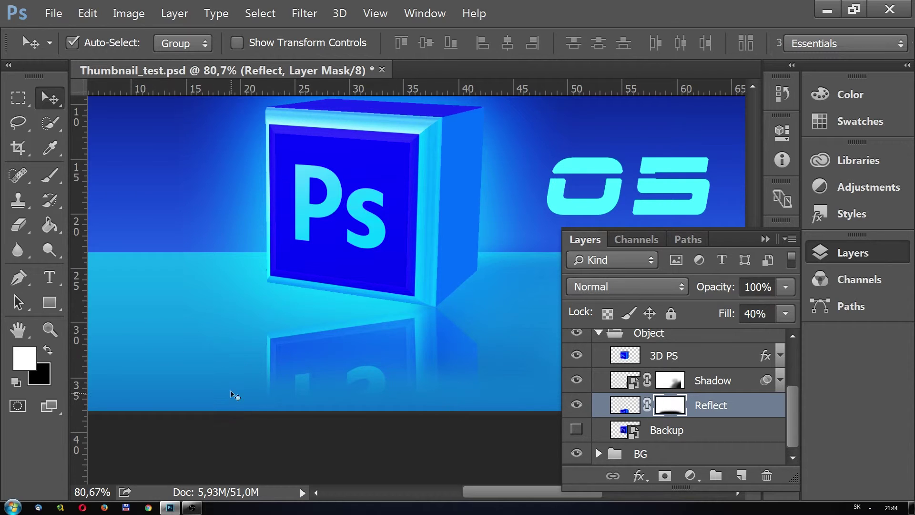
right_click(670, 400)
left_click(706, 309)
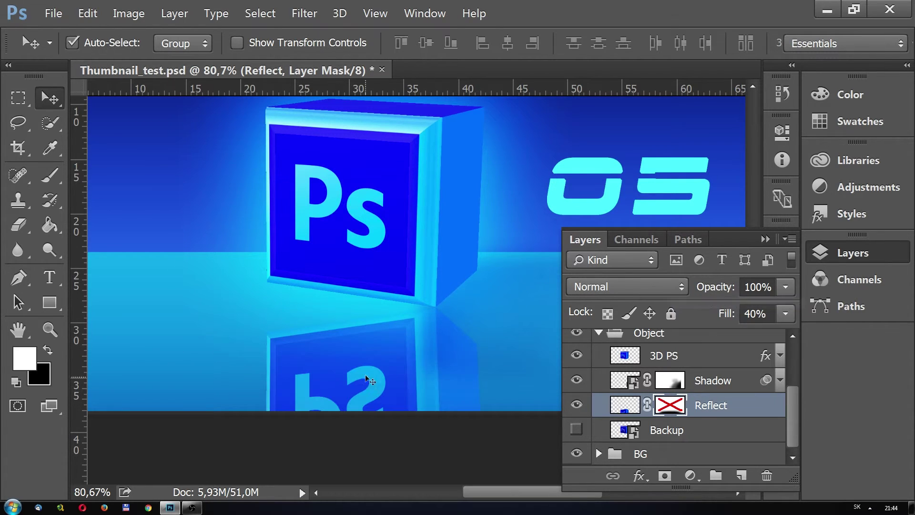
right_click(672, 403)
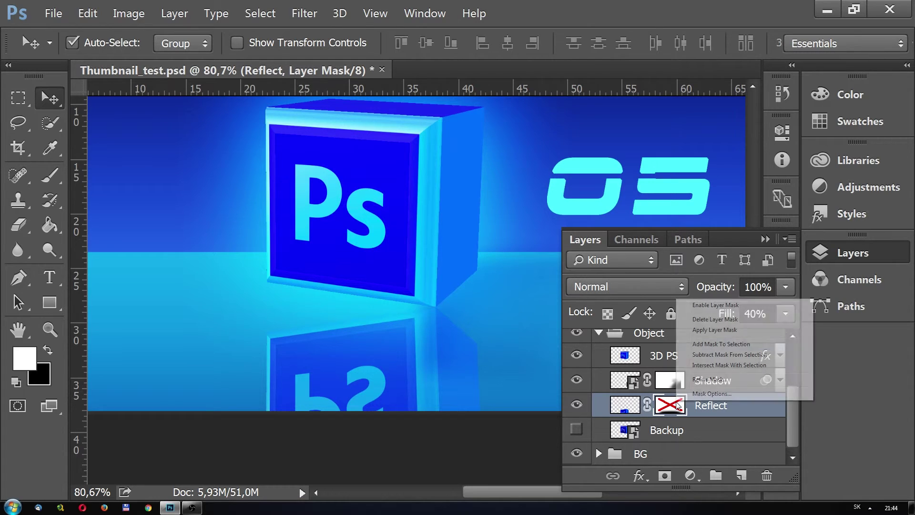
left_click(717, 305)
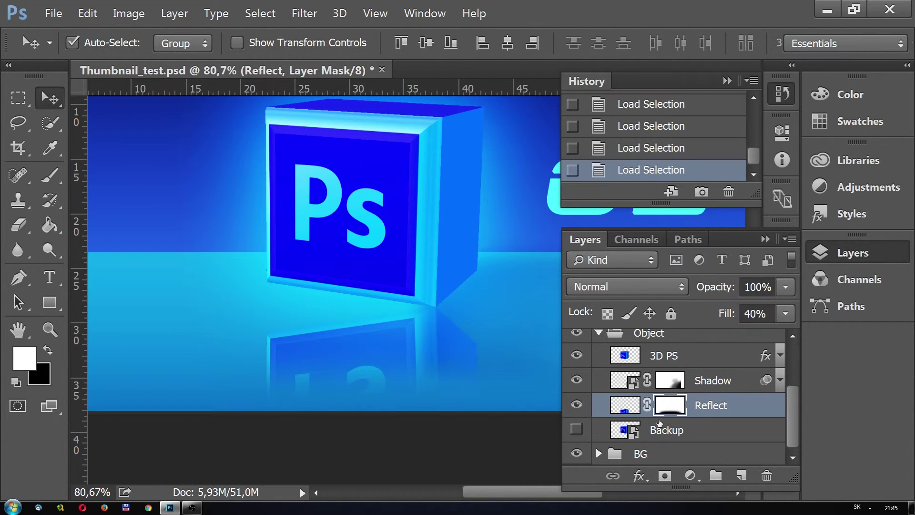
Step: Turn off the Reflect layer's mask once more and turn it back on
right_click(669, 406)
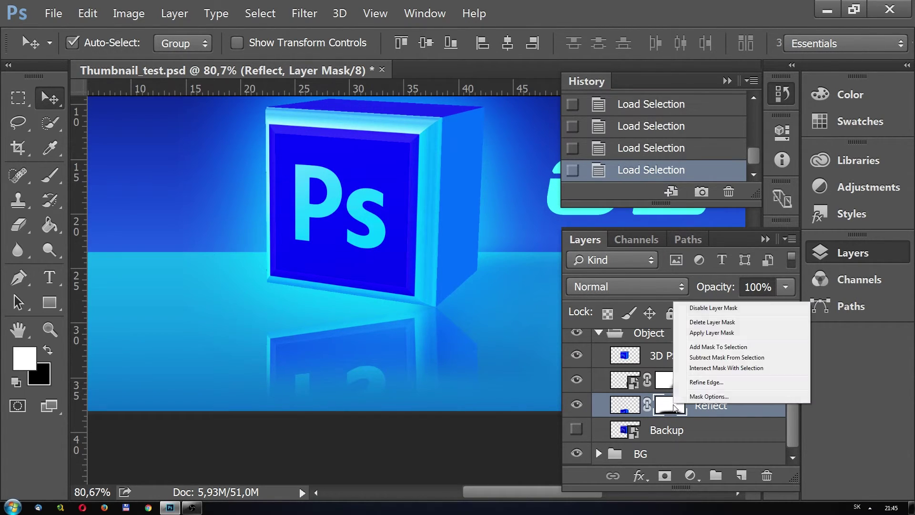
left_click(714, 308)
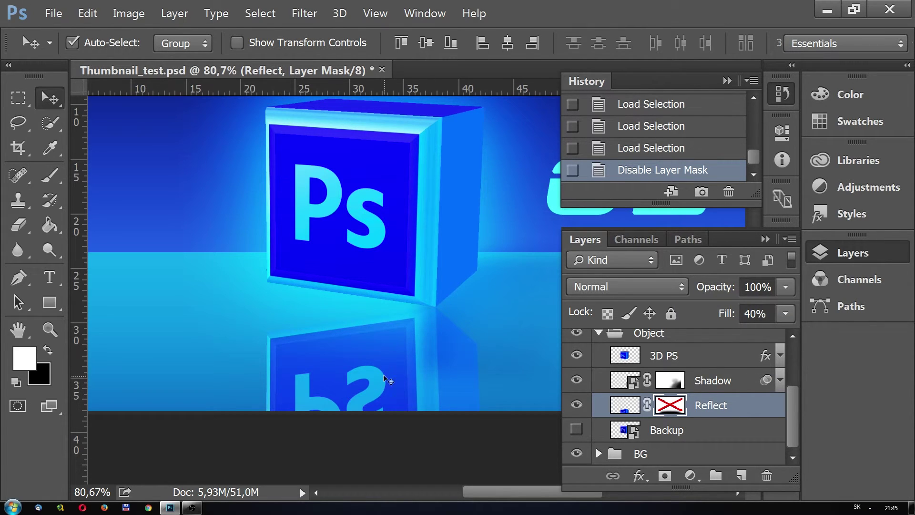
right_click(671, 400)
left_click(709, 307)
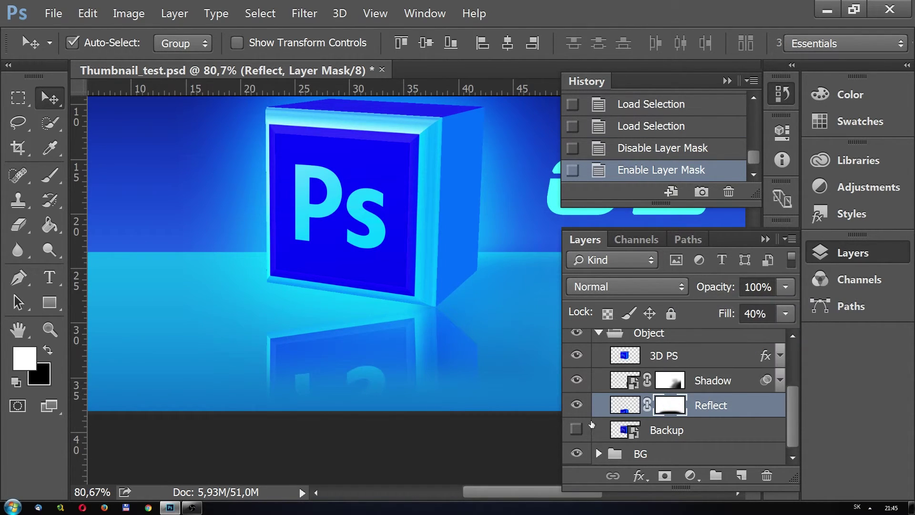
Step: Delete the Reflect layer's mask and revert to the state before the deletion
right_click(677, 411)
left_click(710, 328)
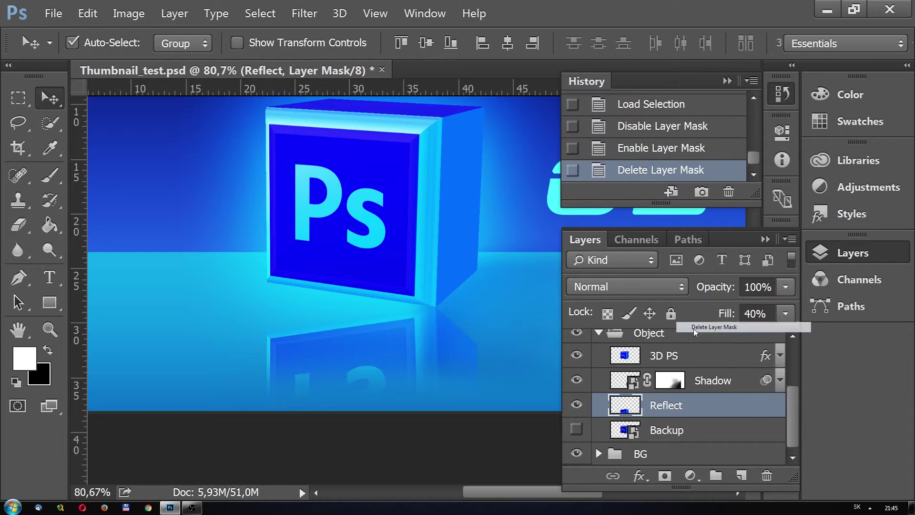
left_click(644, 146)
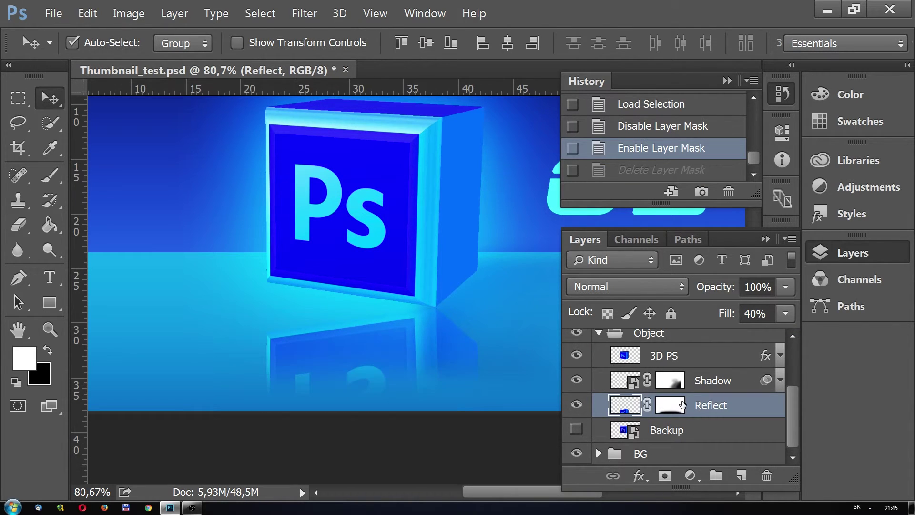
Step: Apply the Reflect layer's mask permanently to its pixels and step back to the state before applying it
right_click(676, 406)
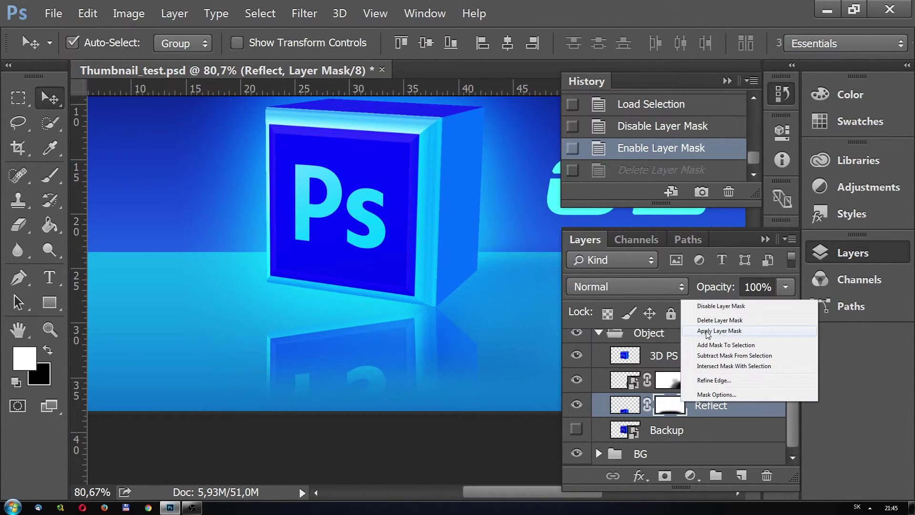
left_click(766, 337)
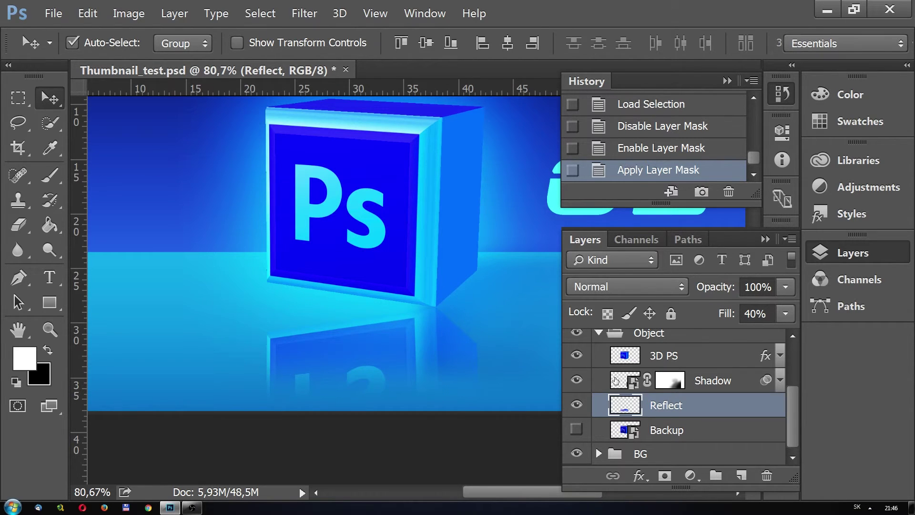
left_click(669, 150)
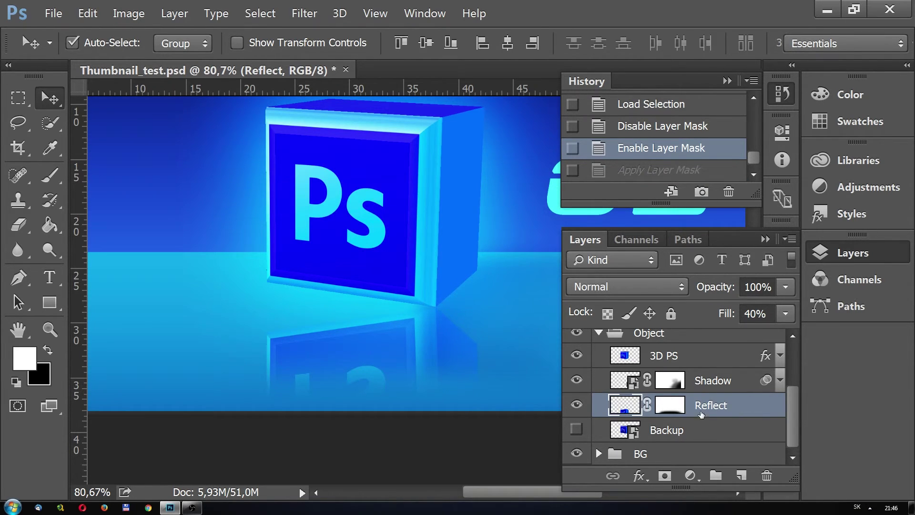
Step: Add a new layer above the Object group and fill it with the black foreground color, Normal mode, 100% opacity
scroll(794, 404, "up", 1)
mouse_move(797, 399)
left_mouse_down()
mouse_move(796, 417)
mouse_move(795, 373)
mouse_move(798, 410)
left_mouse_up()
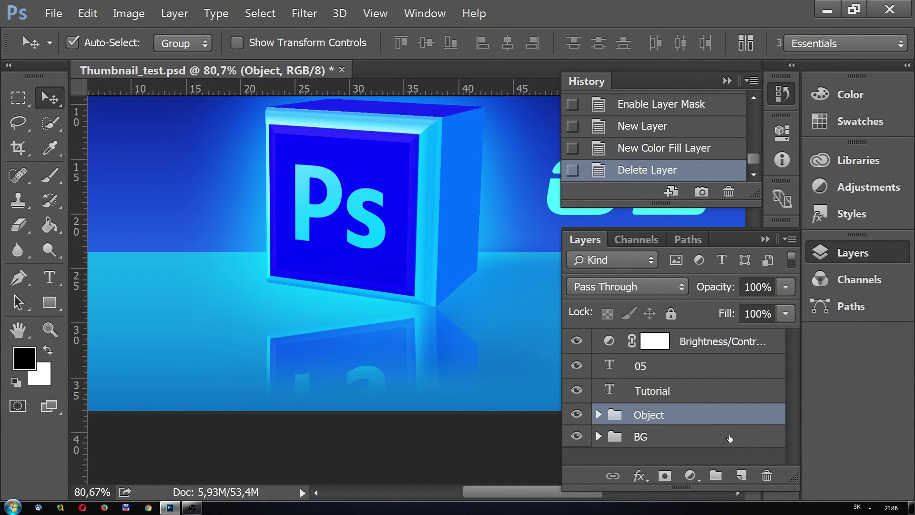
left_click(741, 475)
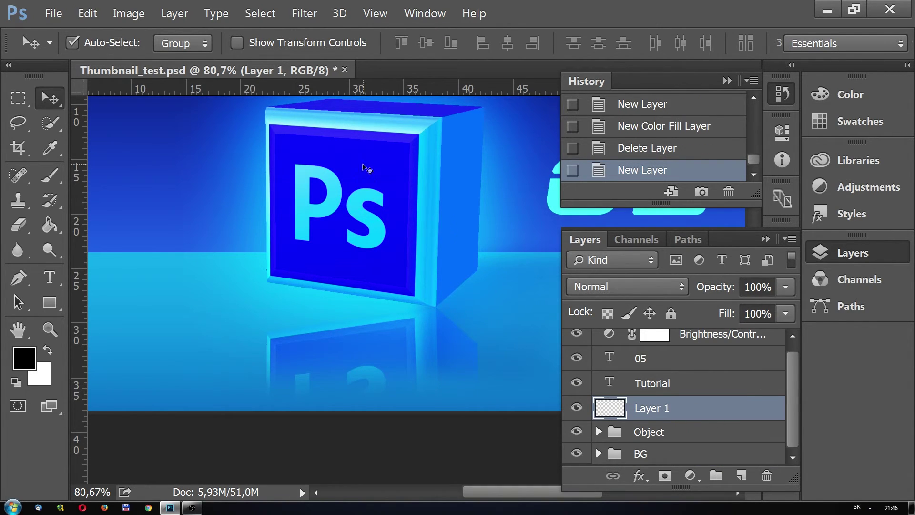
left_click(127, 13)
mouse_move(87, 13)
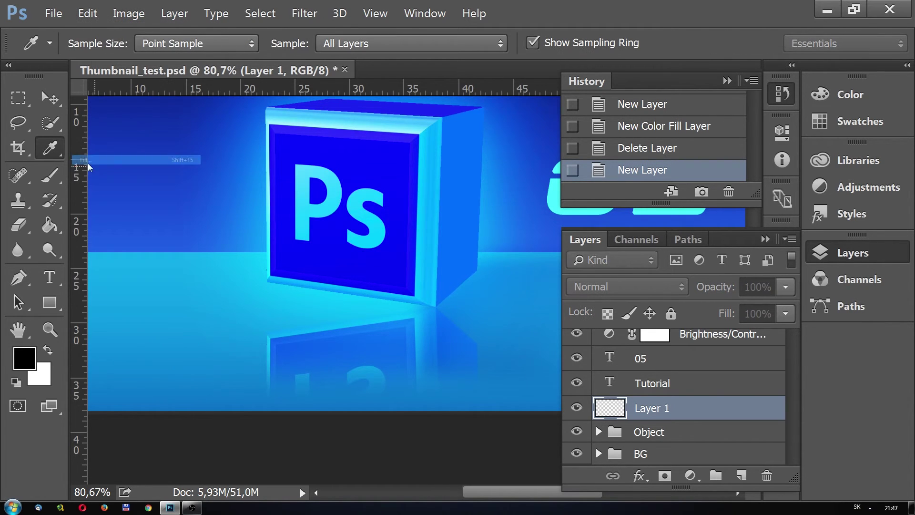
key("shift+F5")
left_click(477, 178)
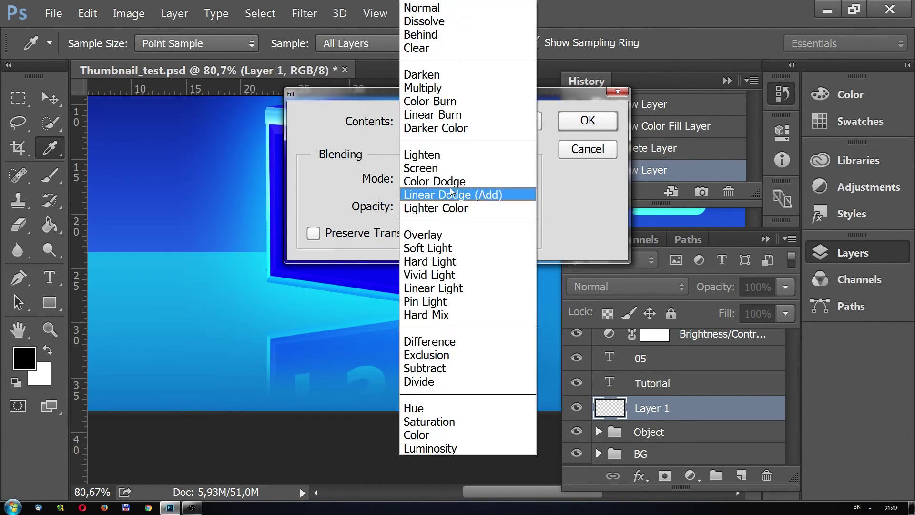
left_click(336, 127)
left_click(441, 123)
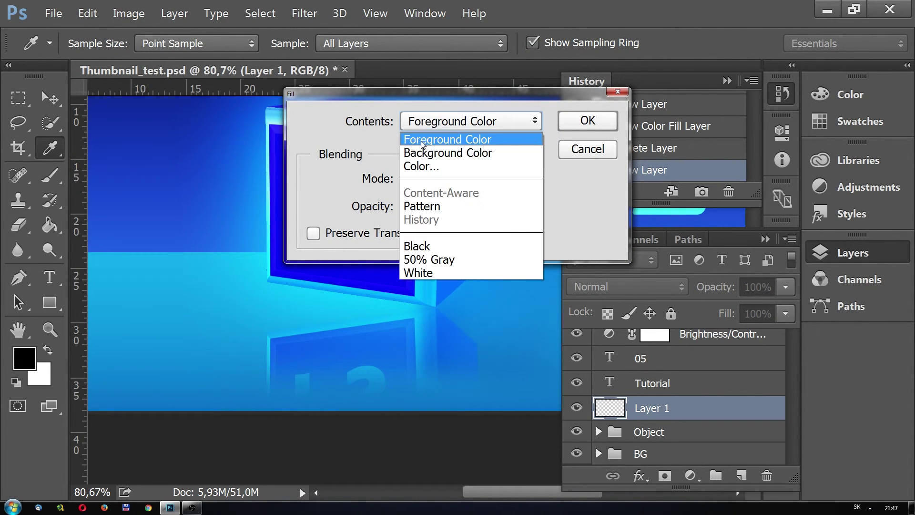
left_click(467, 127)
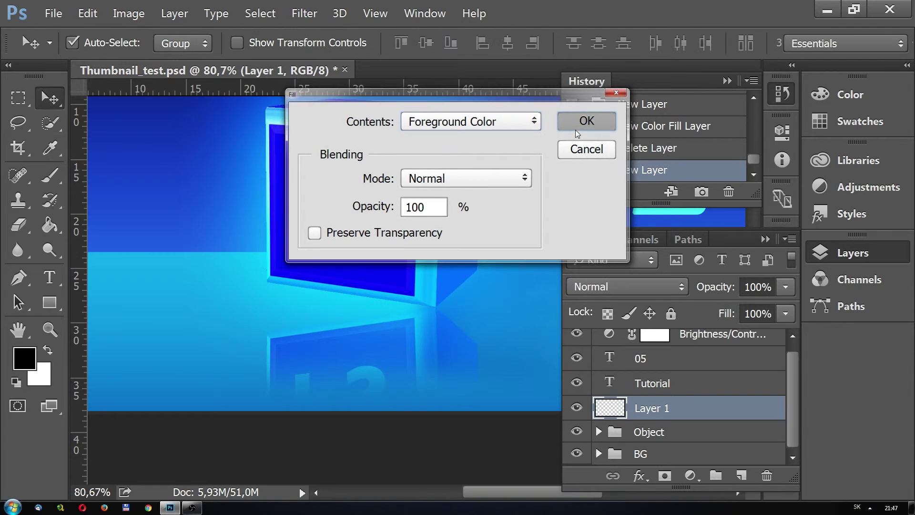
left_click(575, 129)
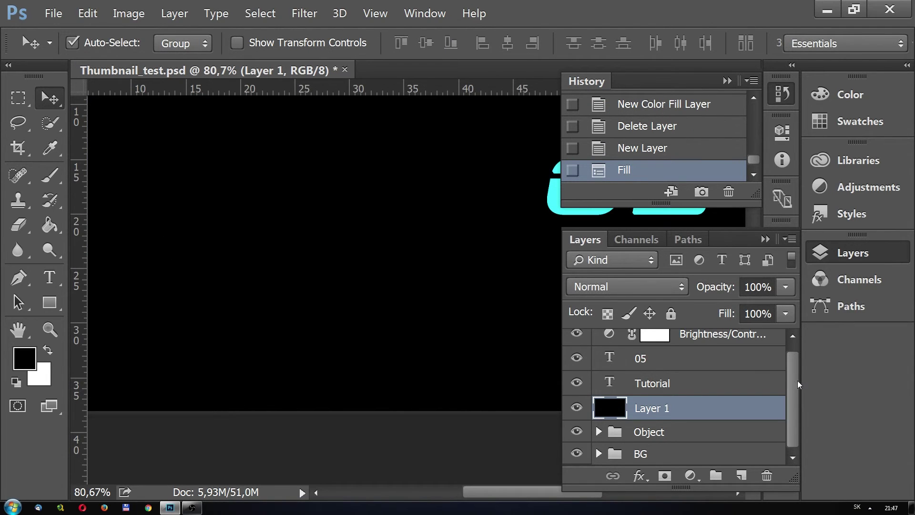
Step: Collapse the History panel and add another empty layer above the black-filled layer
scroll(794, 384, "up", 1)
scroll(371, 247, "up", 1)
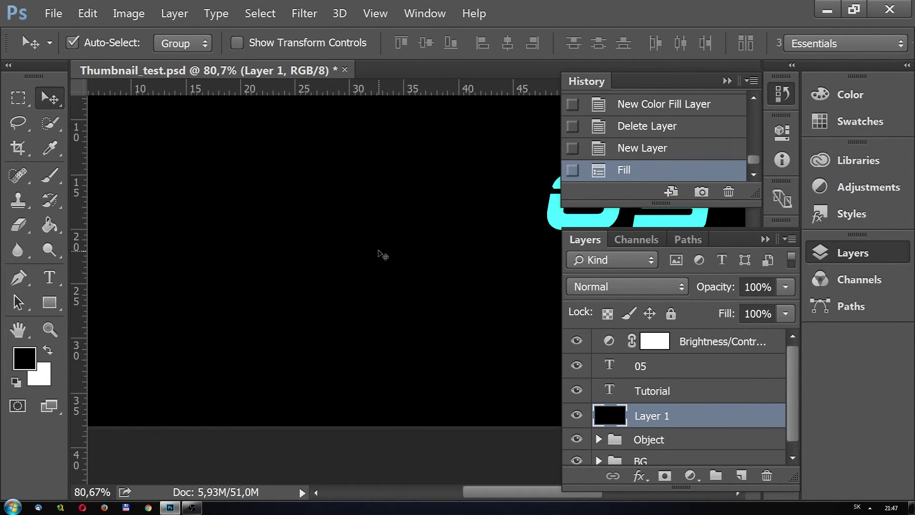
key("ctrl")
scroll(435, 290, "down", 1)
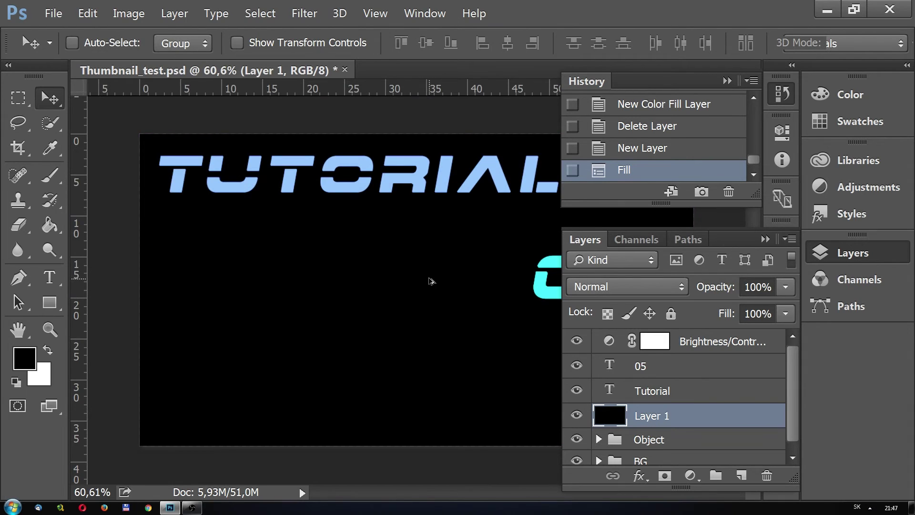
scroll(429, 282, "down", 1)
left_click(781, 98)
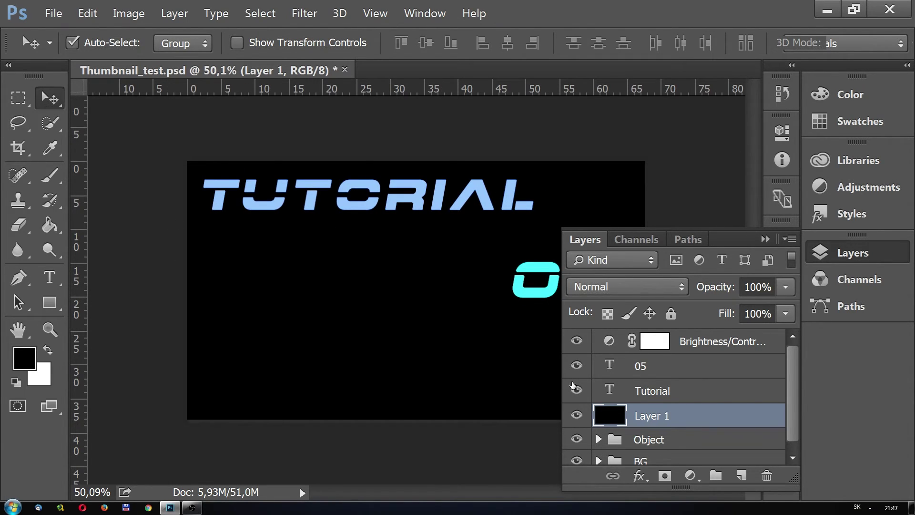
left_click(740, 477)
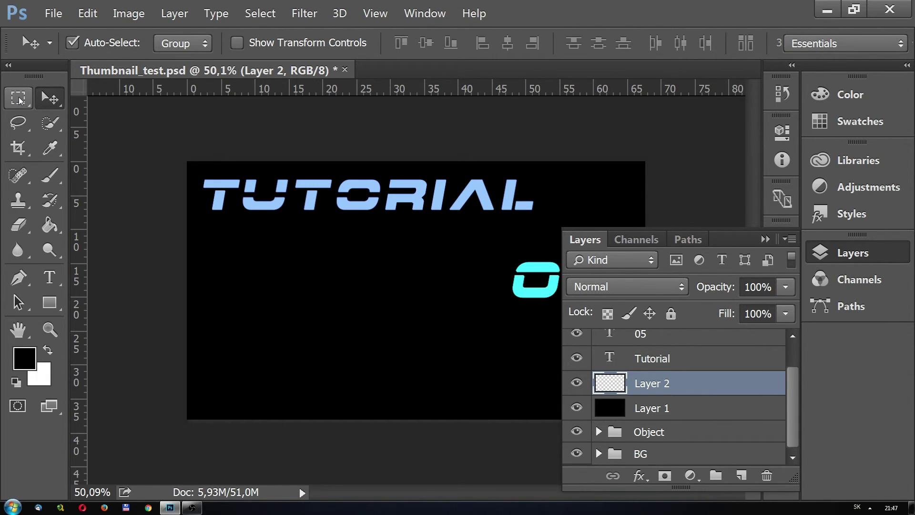
Step: Draw a closed, roughly rectangular selection with angled corners around the canvas centre using the Polygonal Lasso tool
left_click(17, 124)
right_click(16, 126)
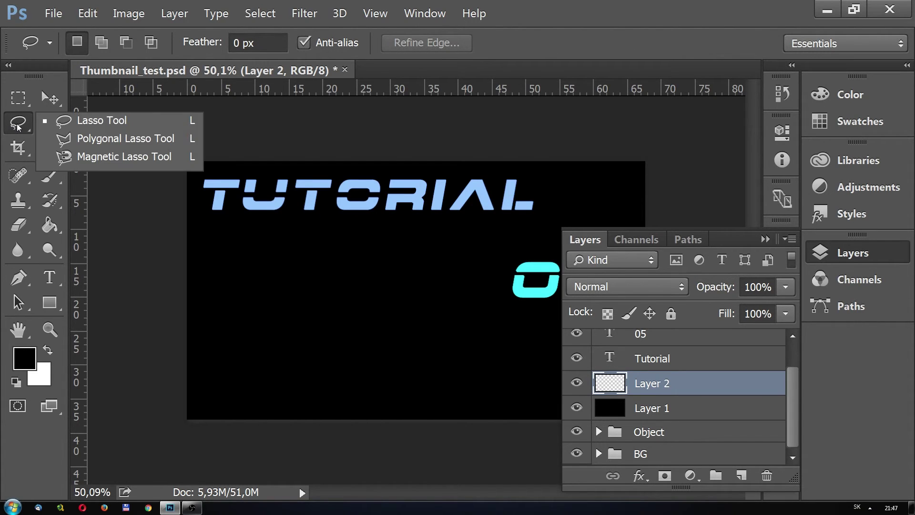
left_click(90, 126)
right_click(17, 124)
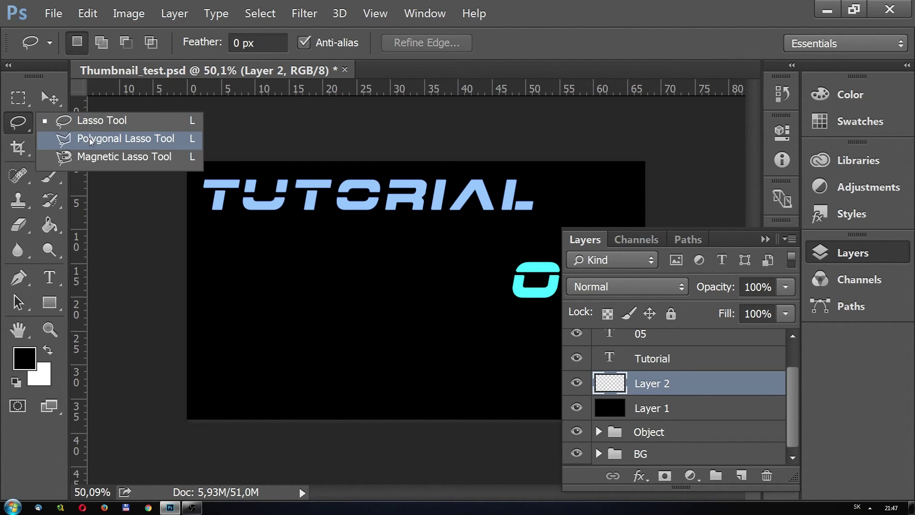
left_click(81, 137)
left_click(285, 368)
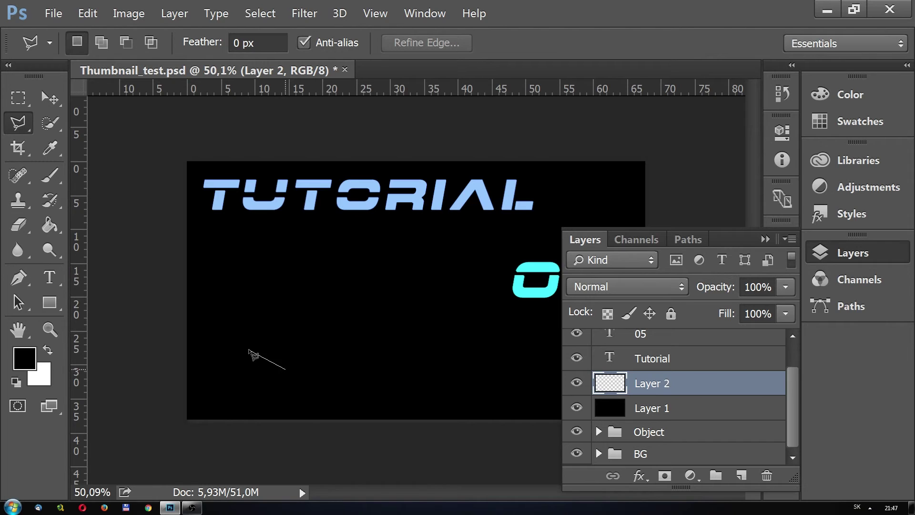
left_click(239, 333)
left_click(236, 281)
left_click(243, 233)
left_click(295, 217)
left_click(380, 207)
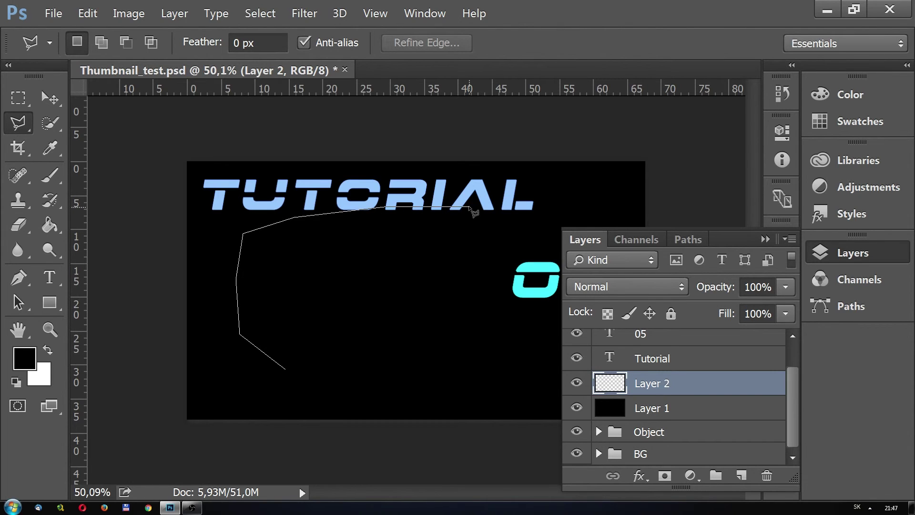
left_click(477, 207)
left_click(535, 211)
left_click(553, 249)
left_click(552, 324)
left_click(538, 368)
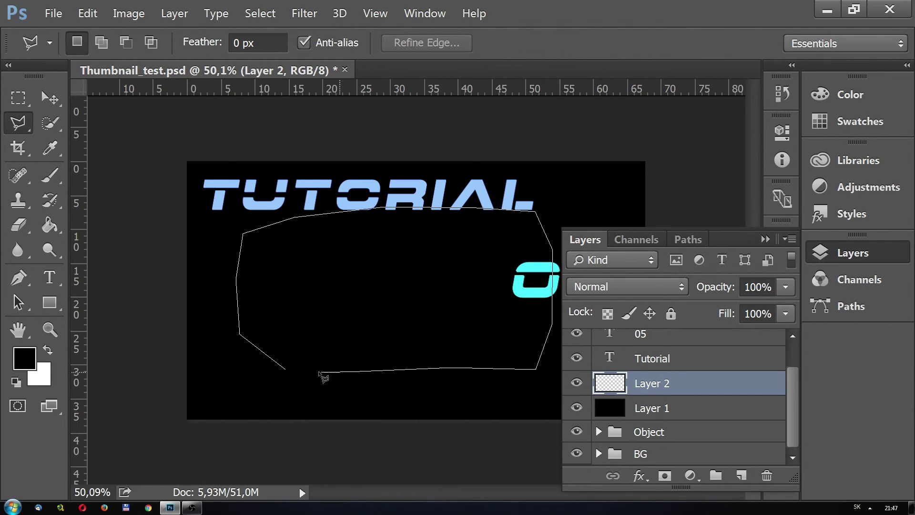
left_click(286, 369)
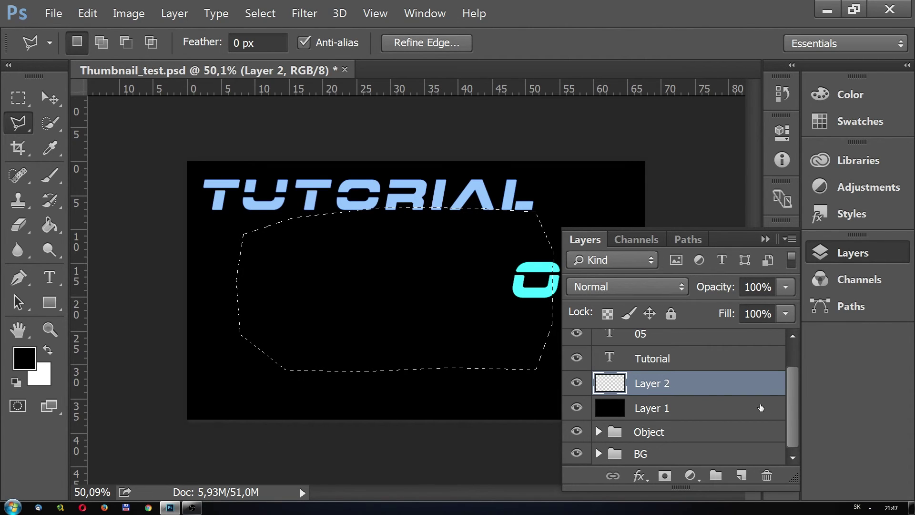
Step: Swap the foreground color to white, fill the selection with the Paint Bucket on the new layer, and deselect
key("x")
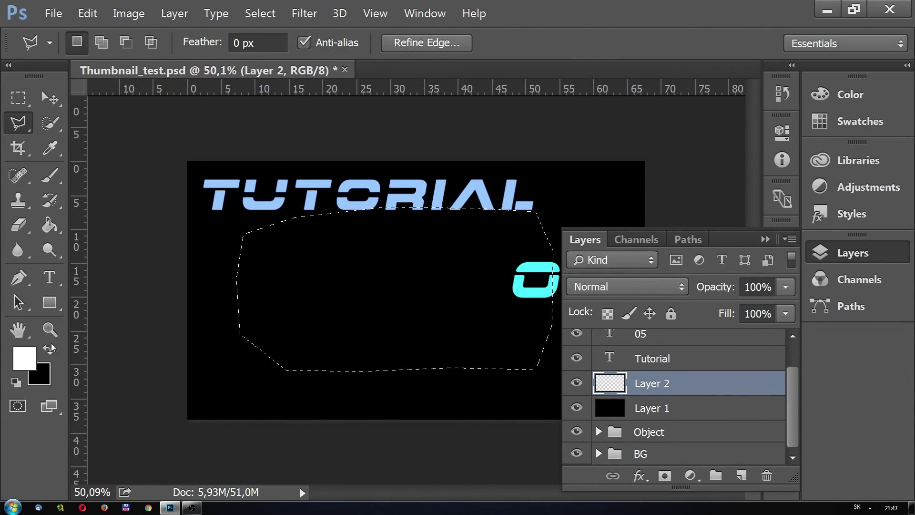
left_click(49, 225)
left_click(368, 300)
key("ctrl+d")
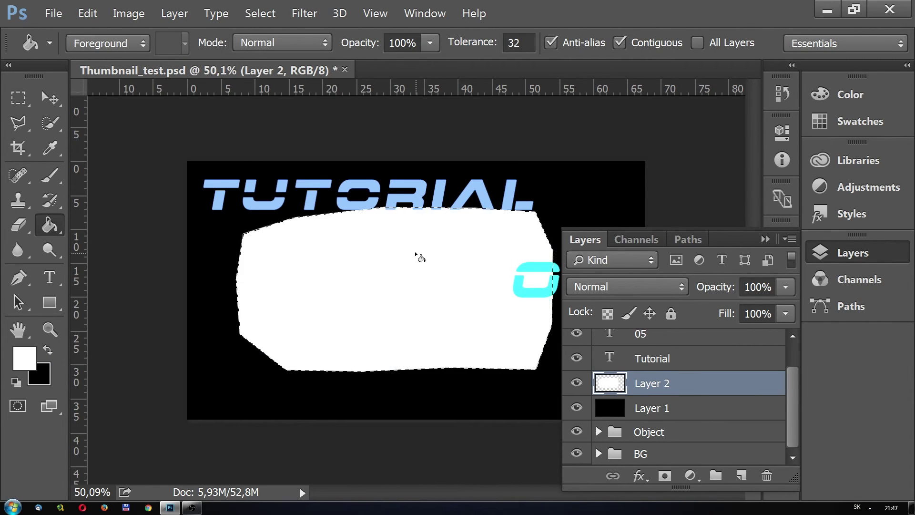
Step: Move the black layer above the white shape layer and keep the black layer selected
key("v")
left_click_drag(715, 406, 674, 362)
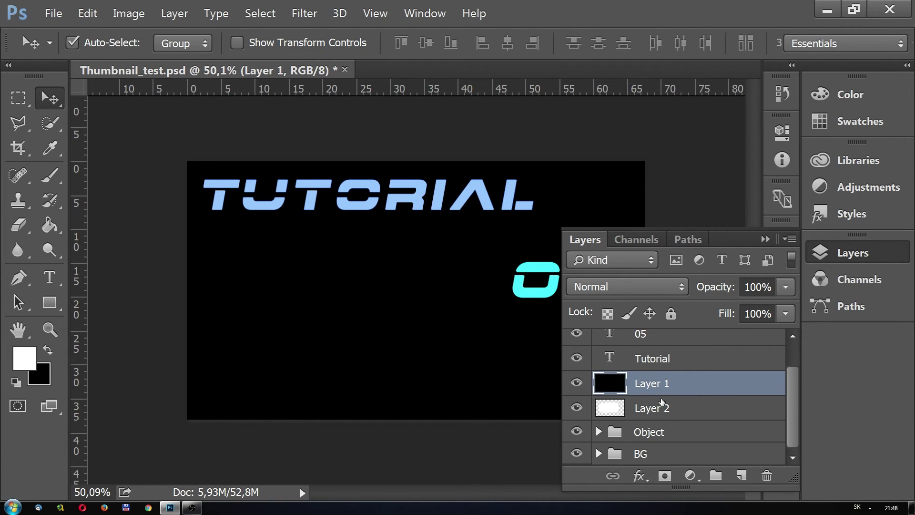
left_click(682, 408)
left_click(691, 382)
Step: Create a clipping mask that clips the black layer to the white shape layer beneath it
right_click(724, 382)
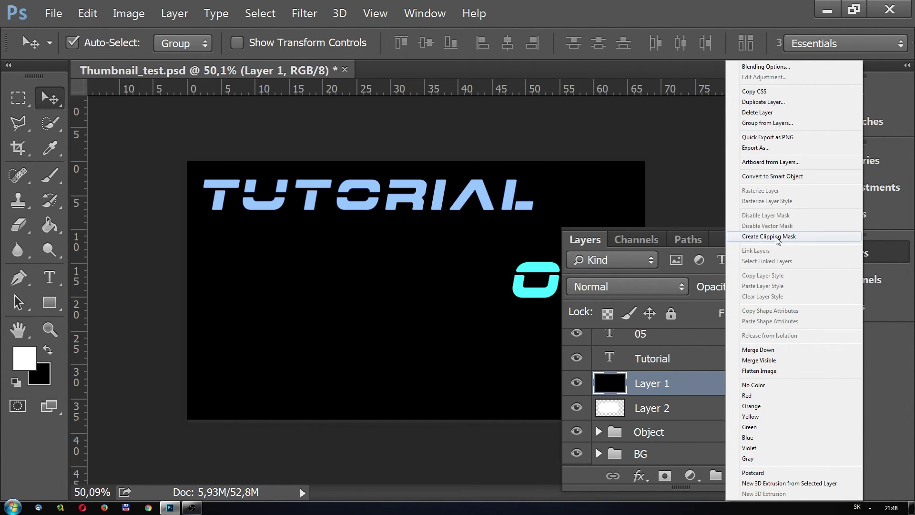
left_click(704, 372)
left_click(793, 239)
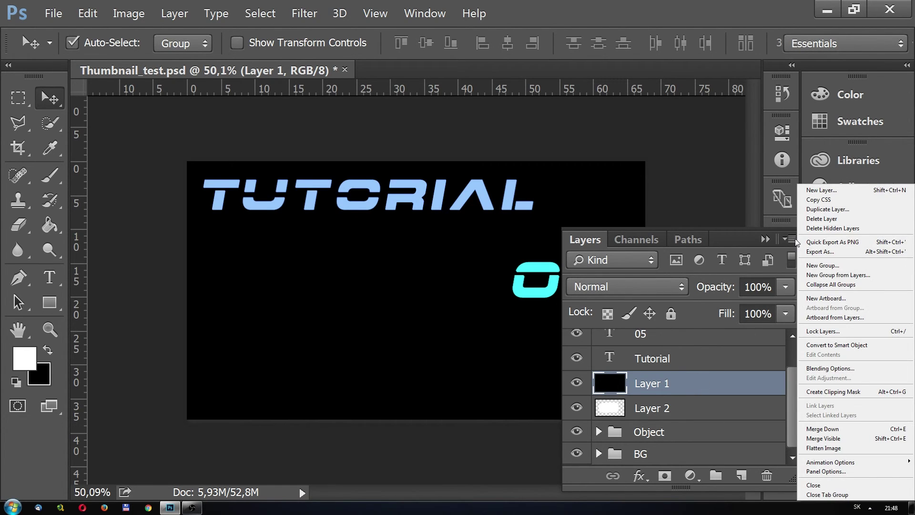
left_click(842, 393)
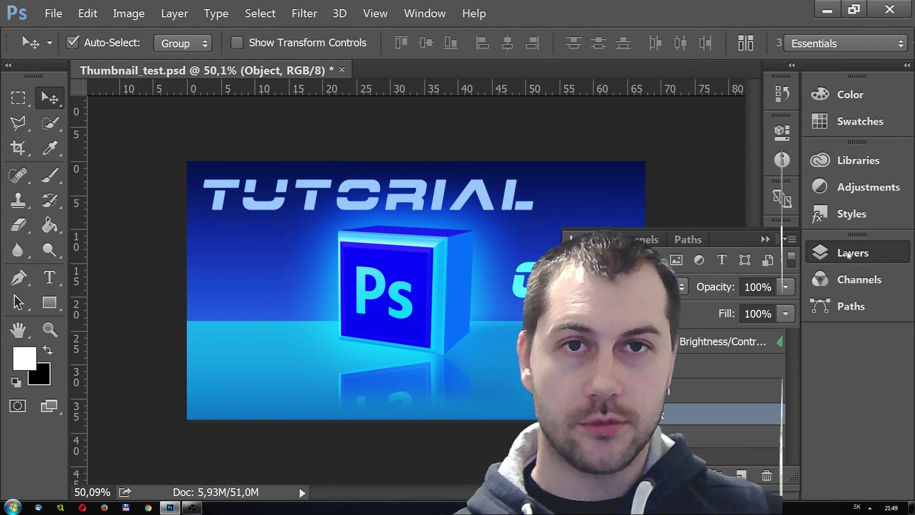
Step: Collapse the Layers panel
left_click(847, 251)
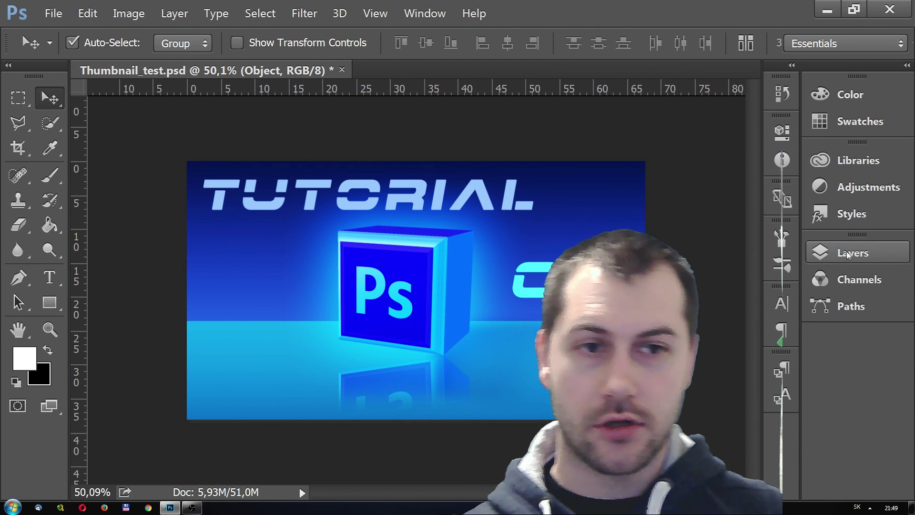